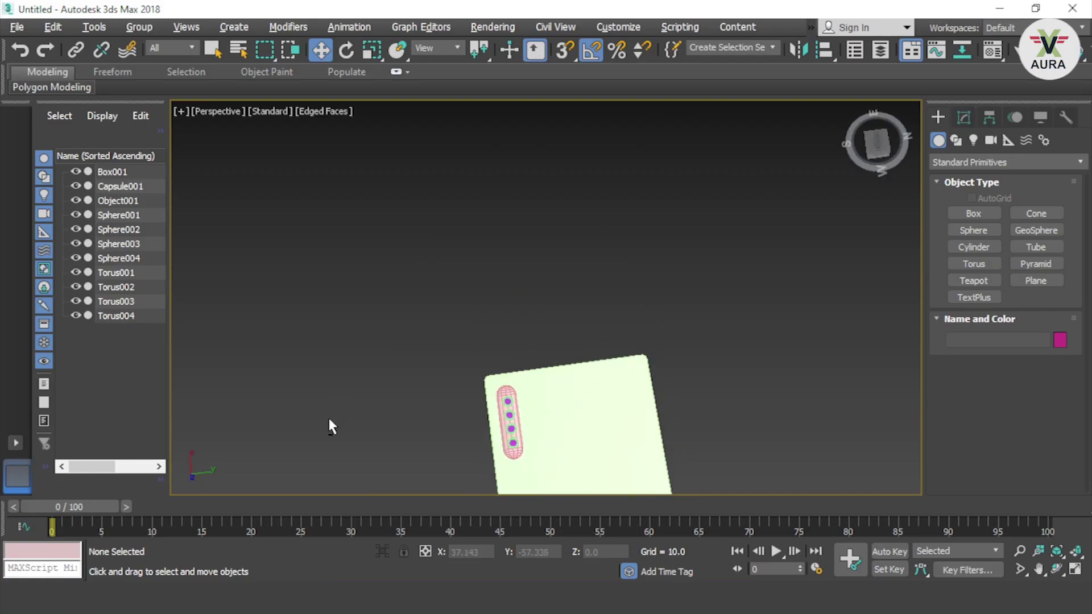
# Step: Orbit, zoom and pan the Perspective view to look down at the green slab from an angle
pyautogui.keyDown('alt'); pyautogui.moveTo(329, 427); pyautogui.dragTo(337, 515, button='middle'); pyautogui.keyUp('alt')
pyautogui.moveTo(472, 401)
pyautogui.keyDown('alt'); pyautogui.mouseDown(button='middle')
pyautogui.moveTo(390, 225)
pyautogui.moveTo(447, 293)
pyautogui.moveTo(468, 289)
pyautogui.moveTo(487, 349)
pyautogui.moveTo(414, 254)
pyautogui.moveTo(353, 275)
pyautogui.moveTo(368, 298)
pyautogui.moveTo(385, 292)
pyautogui.mouseUp(button='middle'); pyautogui.keyUp('alt')
pyautogui.scroll(2, 393, 219)
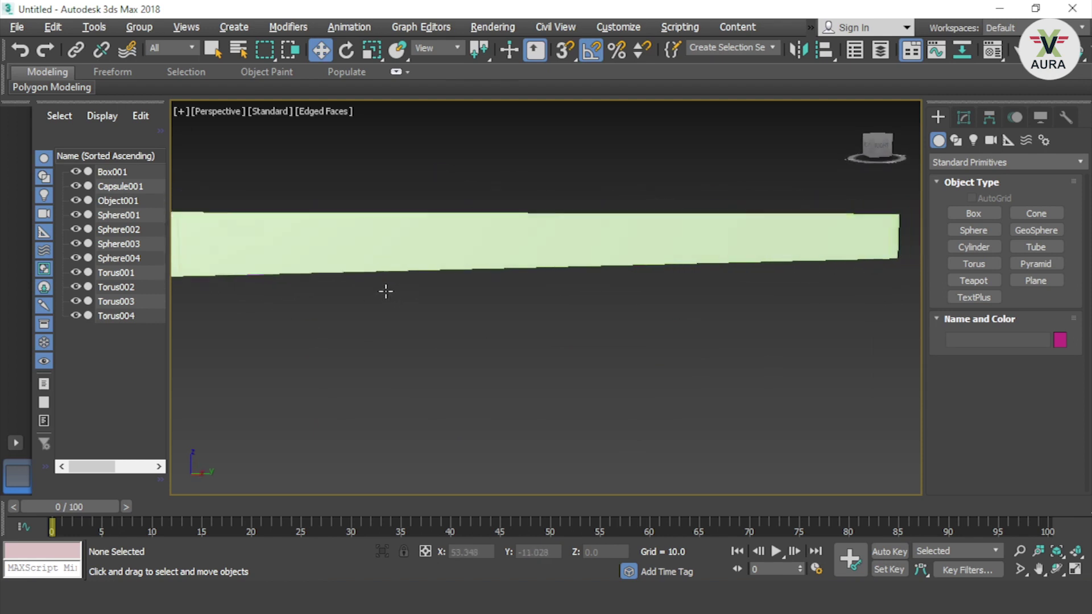
pyautogui.moveTo(314, 319)
pyautogui.mouseDown(button='middle')
pyautogui.moveTo(377, 356)
pyautogui.moveTo(361, 353)
pyautogui.mouseUp(button='middle')
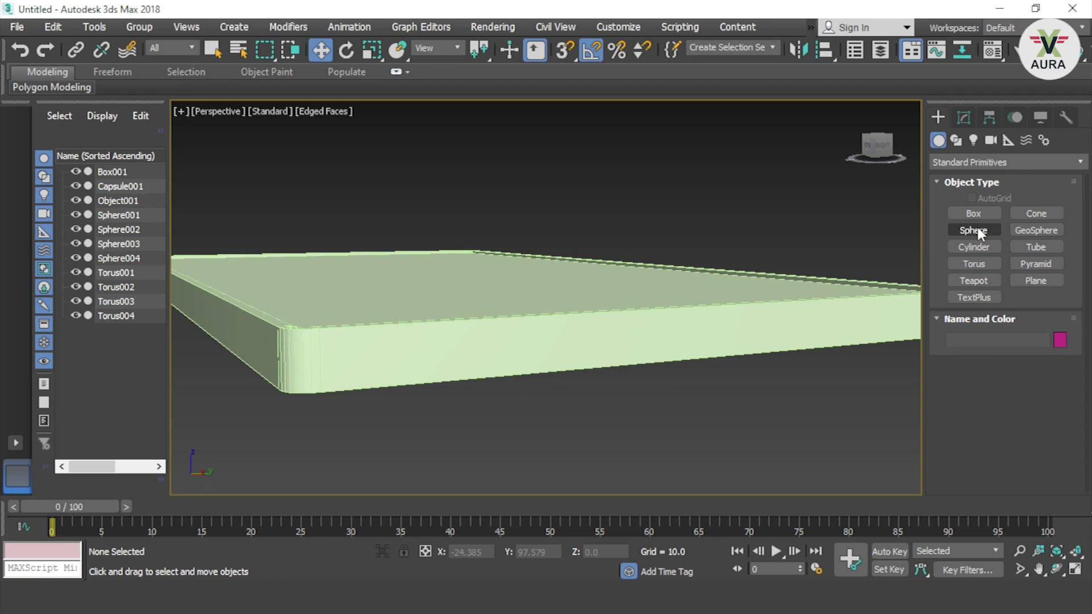
# Step: Draw a radius 0.537 cylinder beside the slab with height 8.18 and 7 height segments
pyautogui.click(981, 245)
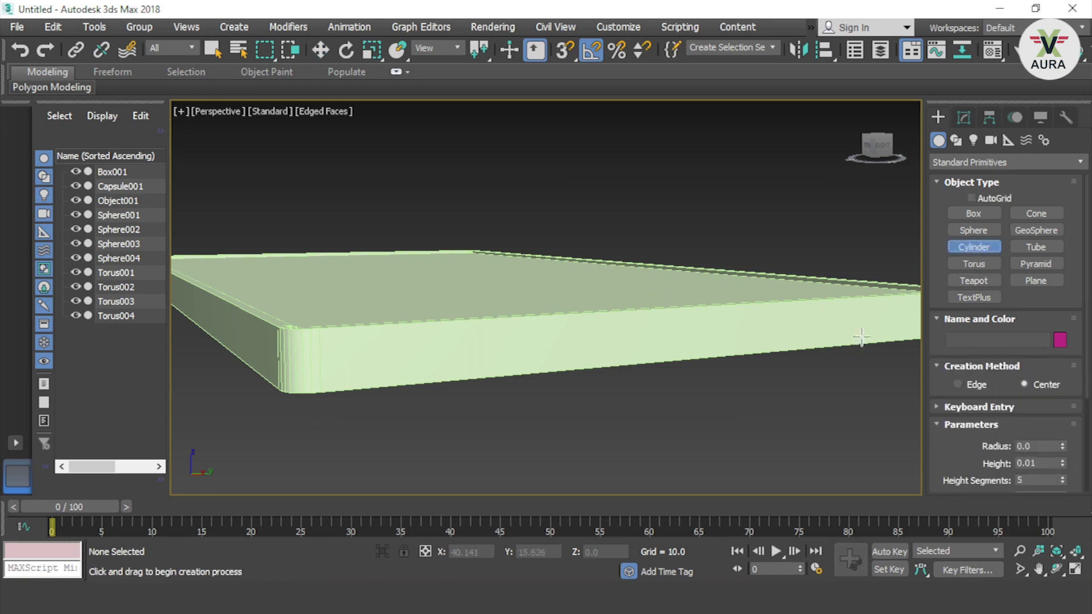
pyautogui.moveTo(636, 435); pyautogui.dragTo(641, 440)
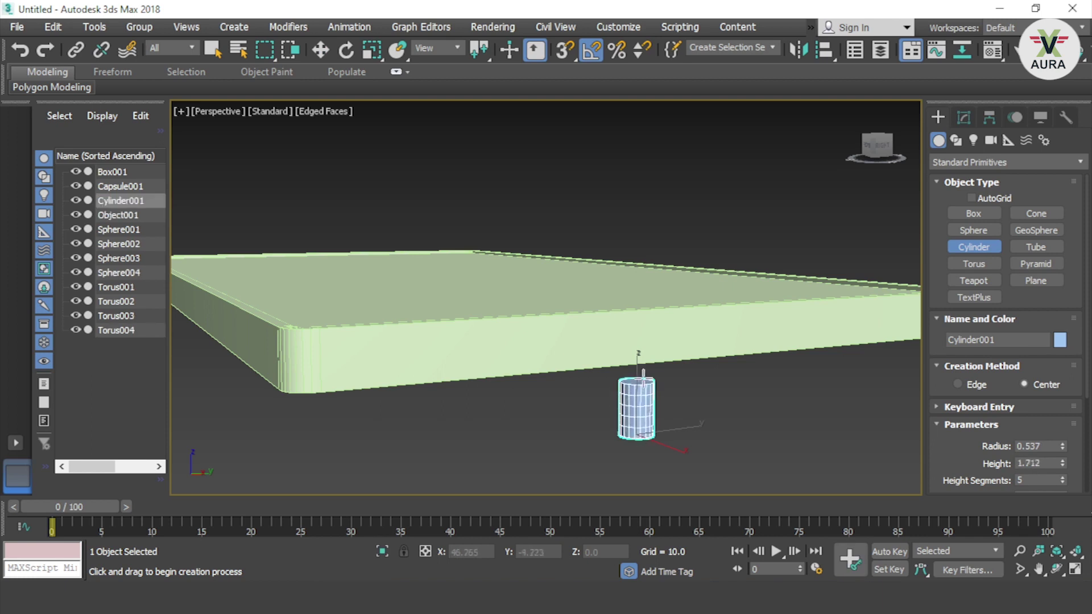
pyautogui.click(650, 174)
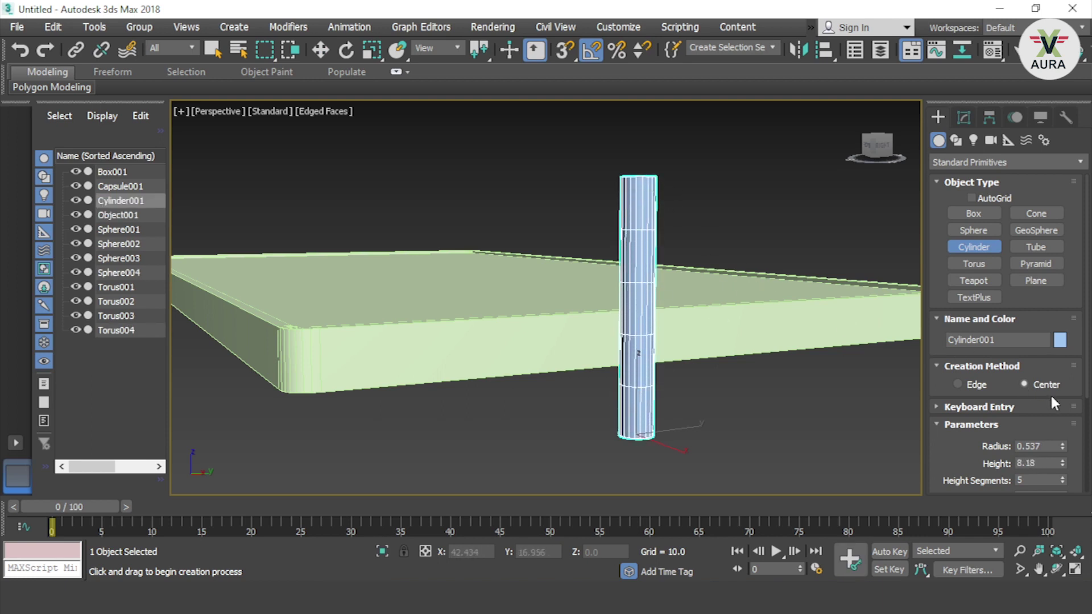
pyautogui.scroll(-2, 1026, 432)
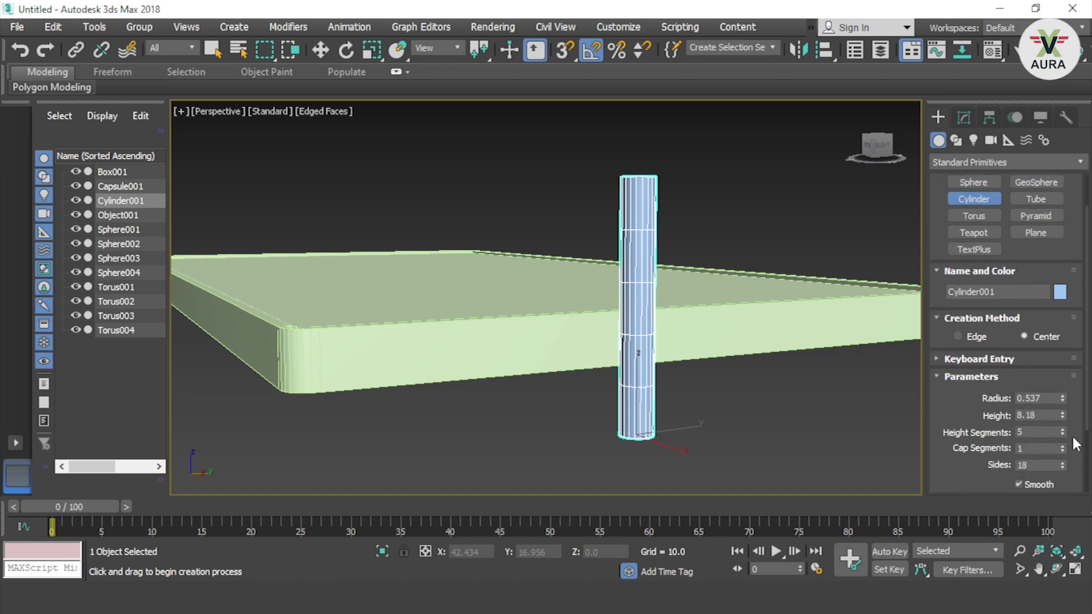
pyautogui.click(1060, 428)
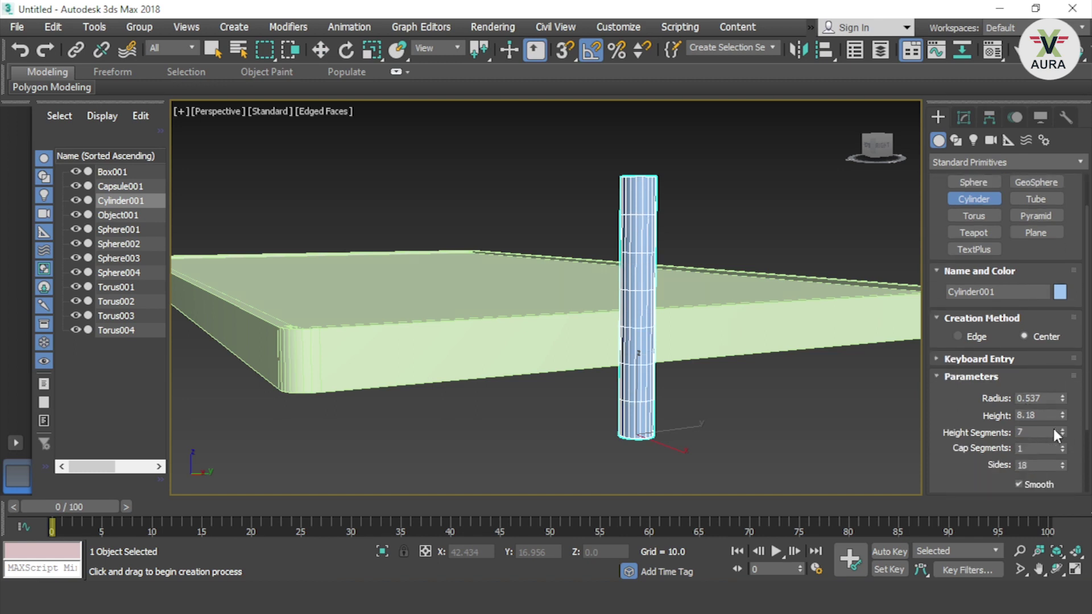
# Step: Convert the cylinder to an Editable Poly and switch to Edge mode
pyautogui.press('w')
pyautogui.rightClick(639, 206)
pyautogui.moveTo(674, 369)
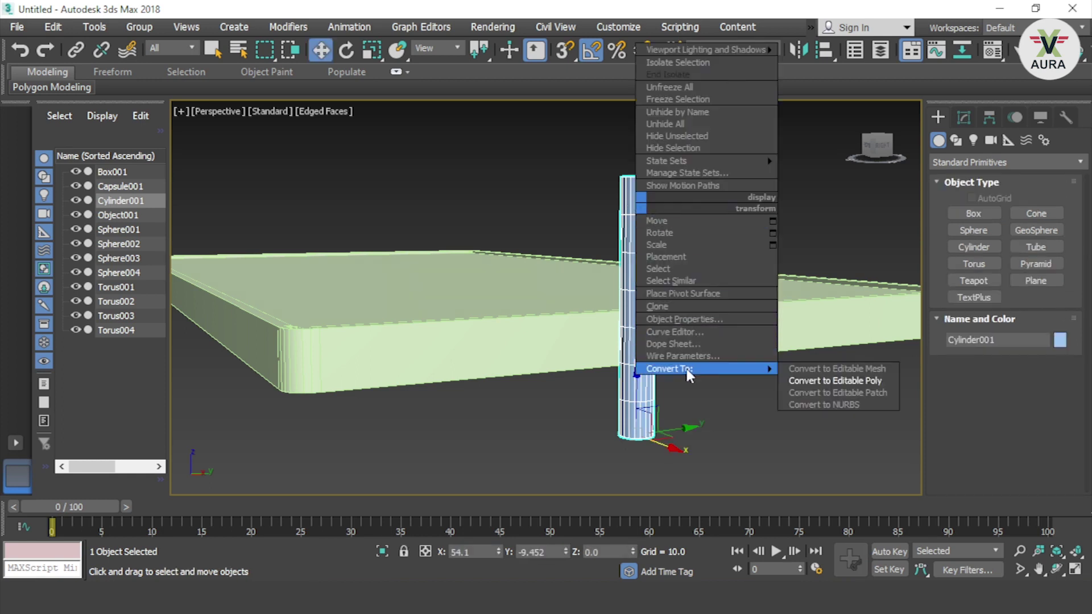
pyautogui.click(869, 381)
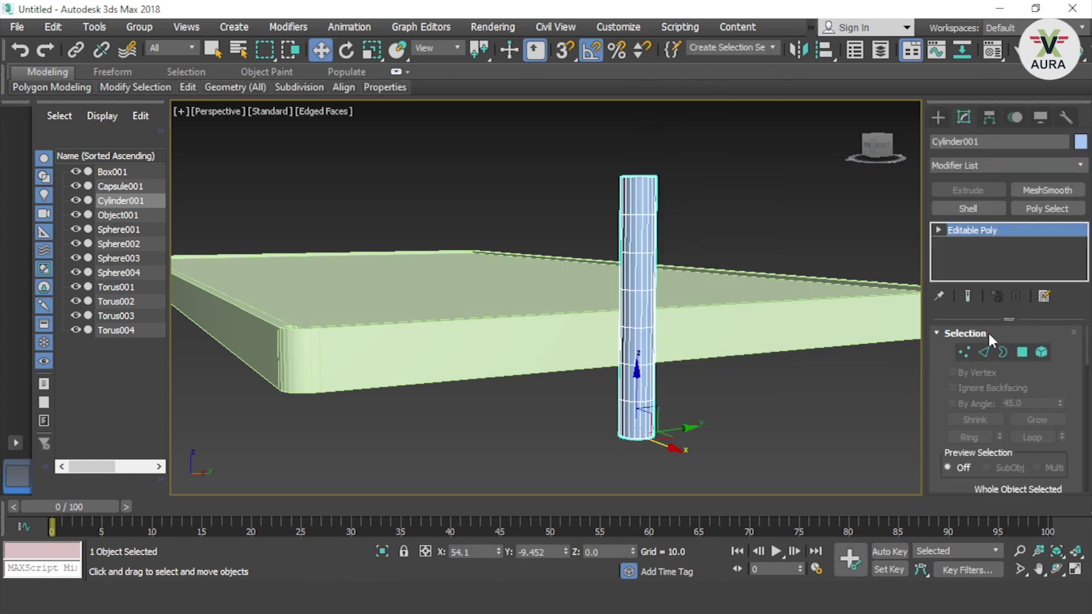
pyautogui.click(986, 353)
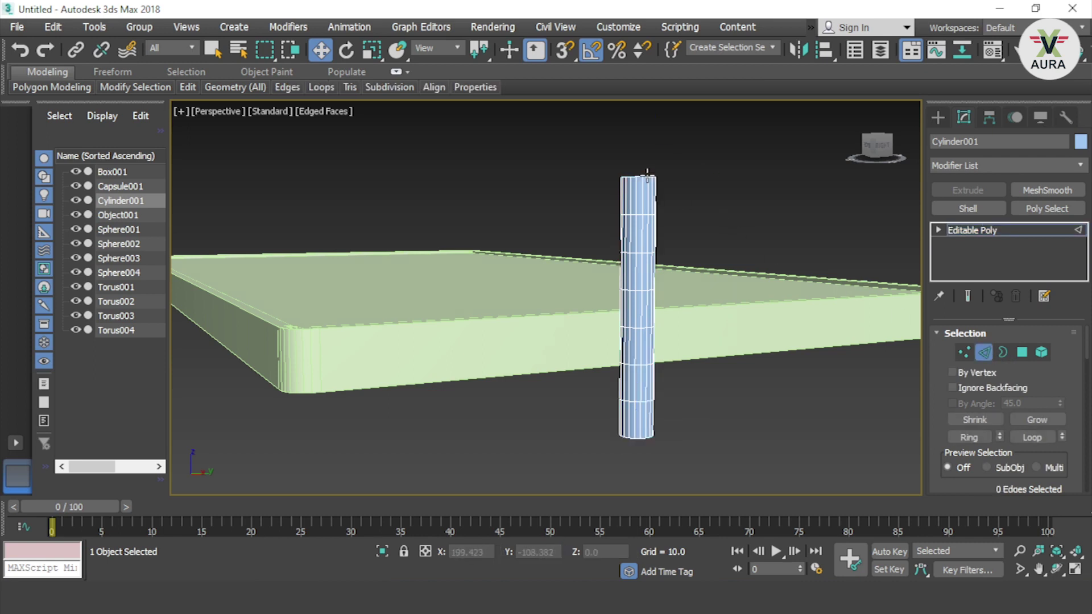
# Step: Select the cylinder's top edge ring and scale it down into a taper
pyautogui.click(648, 174)
pyautogui.moveTo(760, 150); pyautogui.dragTo(716, 154)
pyautogui.moveTo(586, 197); pyautogui.dragTo(586, 197)
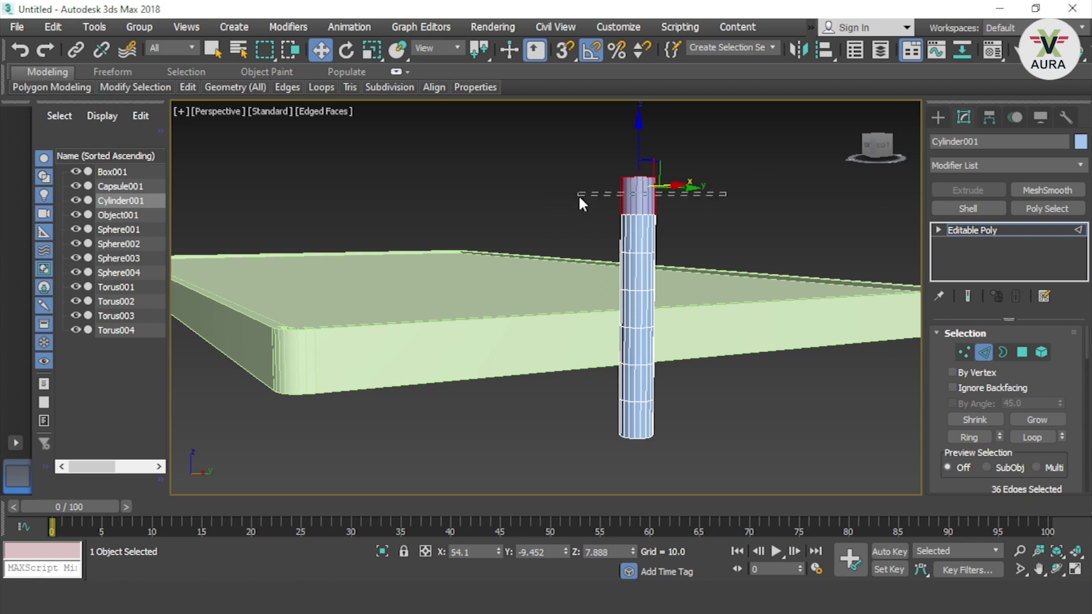
pyautogui.keyDown('alt'); pyautogui.moveTo(555, 197); pyautogui.dragTo(549, 219); pyautogui.keyUp('alt')
pyautogui.scroll(4, 664, 179)
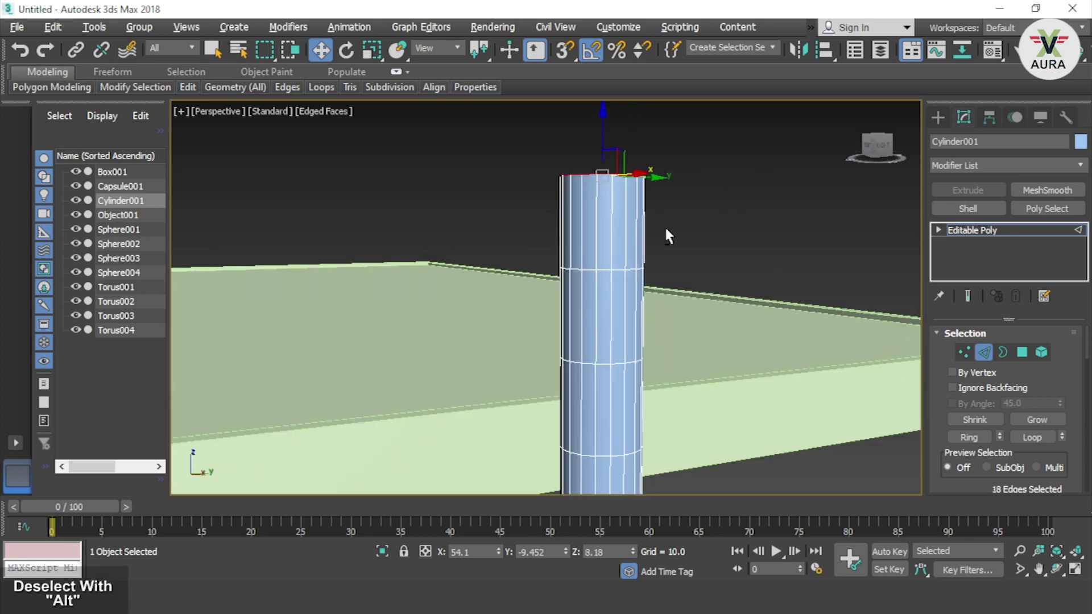
pyautogui.keyDown('alt'); pyautogui.moveTo(668, 236); pyautogui.dragTo(663, 254, button='middle'); pyautogui.keyUp('alt')
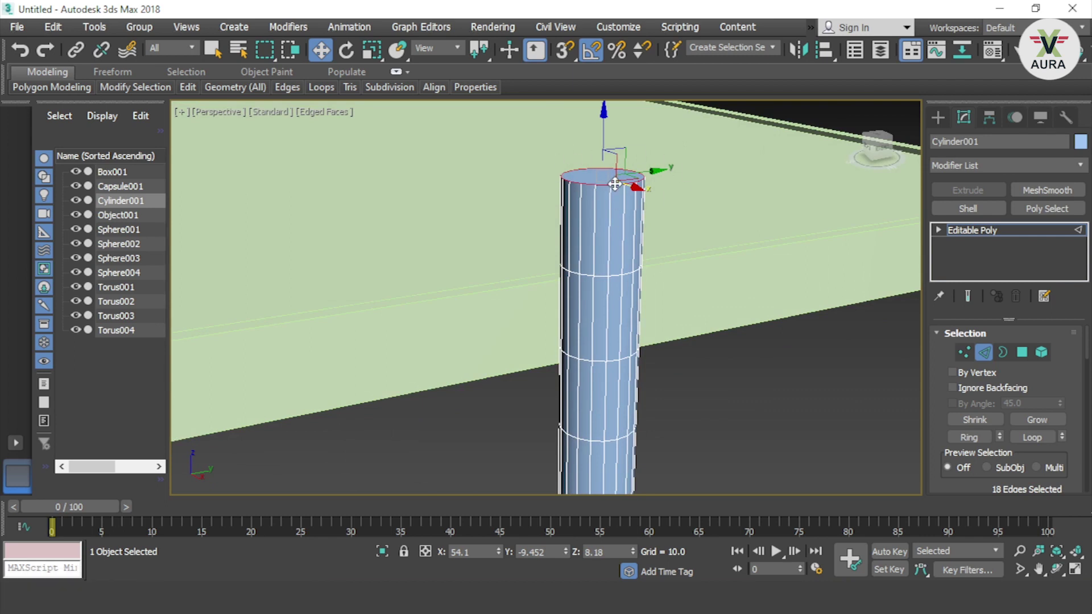
pyautogui.press('r')
pyautogui.moveTo(603, 162)
pyautogui.mouseDown()
pyautogui.moveTo(430, 260)
pyautogui.moveTo(310, 390)
pyautogui.mouseUp()
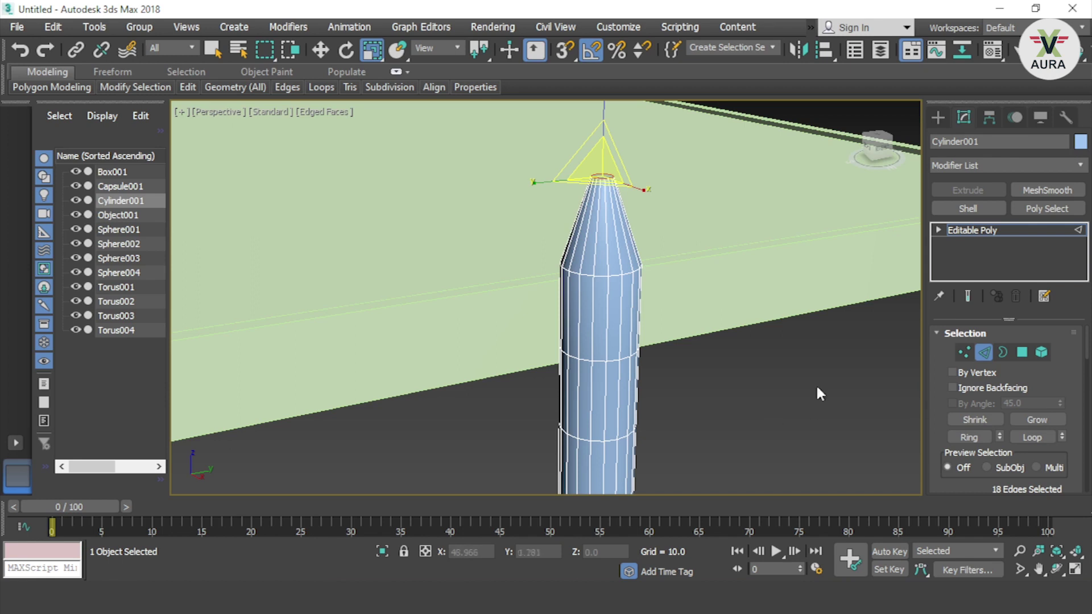
# Step: Select a single middle edge ring and scale it inward to pinch the waist
pyautogui.keyDown('alt'); pyautogui.moveTo(712, 272); pyautogui.dragTo(720, 272, button='middle'); pyautogui.keyUp('alt')
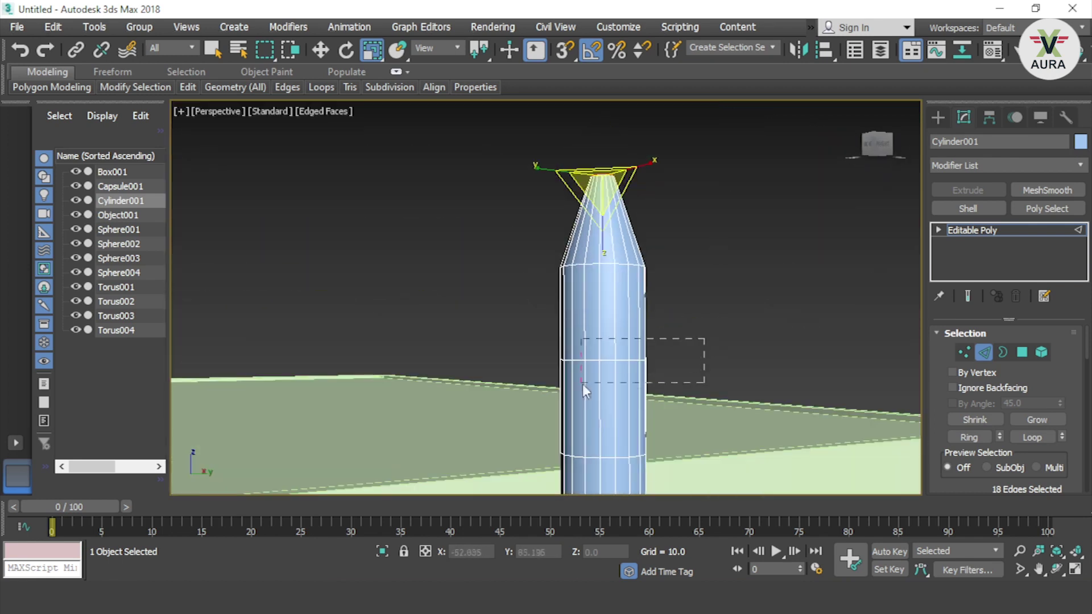
pyautogui.moveTo(508, 381); pyautogui.dragTo(506, 378)
pyautogui.moveTo(527, 305); pyautogui.dragTo(750, 409)
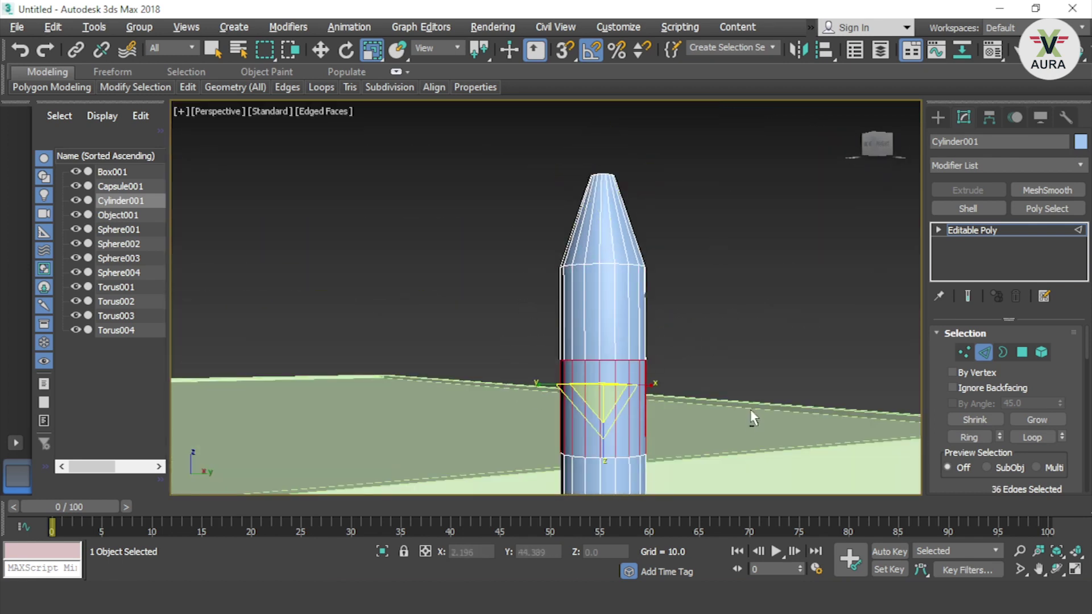
pyautogui.moveTo(601, 372)
pyautogui.mouseDown()
pyautogui.moveTo(512, 390)
pyautogui.moveTo(452, 434)
pyautogui.mouseUp()
# Step: Select an upper edge ring and pinch it inward to 56%, then clear the selection
pyautogui.moveTo(761, 377)
pyautogui.keyDown('alt'); pyautogui.mouseDown(button='middle')
pyautogui.moveTo(762, 282)
pyautogui.moveTo(726, 373)
pyautogui.mouseUp(button='middle'); pyautogui.keyUp('alt')
pyautogui.scroll(3, 732, 339)
pyautogui.scroll(3, 739, 290)
pyautogui.scroll(2, 740, 298)
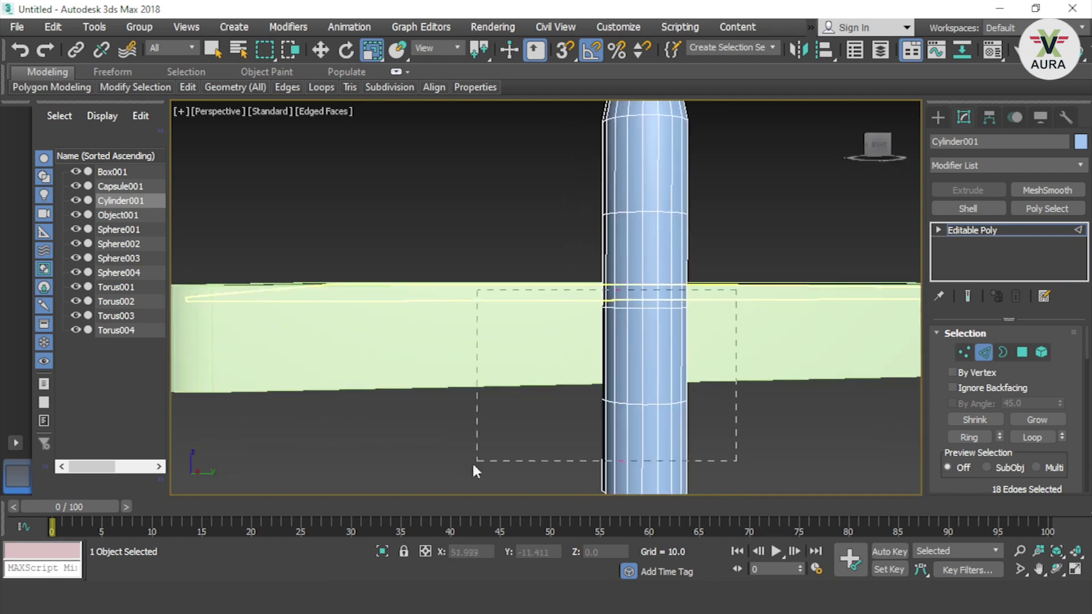
pyautogui.moveTo(474, 465); pyautogui.dragTo(592, 438)
pyautogui.moveTo(741, 434); pyautogui.dragTo(493, 432)
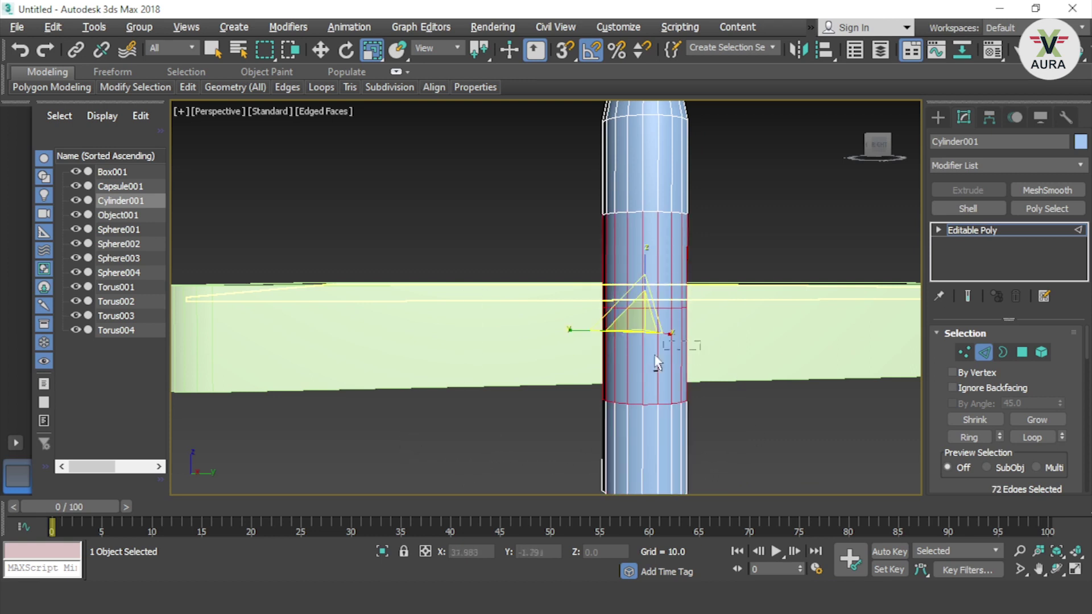
pyautogui.moveTo(664, 347); pyautogui.dragTo(732, 256)
pyautogui.moveTo(639, 382); pyautogui.dragTo(481, 448)
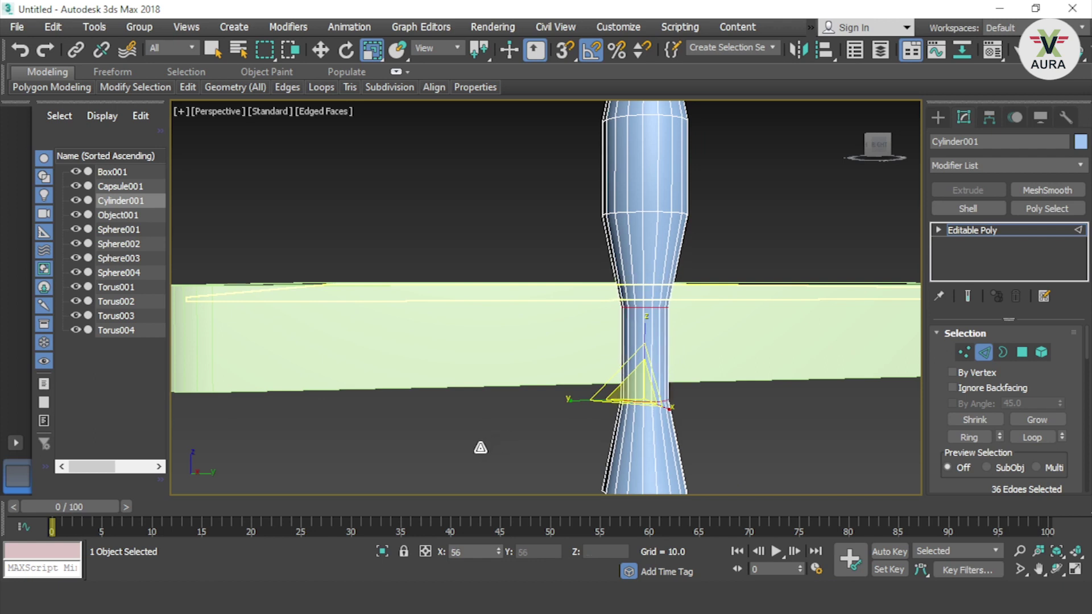
pyautogui.click(821, 438)
pyautogui.scroll(-5, 821, 438)
pyautogui.scroll(-2, 820, 430)
pyautogui.moveTo(820, 430)
pyautogui.keyDown('alt'); pyautogui.mouseDown(button='middle')
pyautogui.moveTo(793, 434)
pyautogui.moveTo(844, 435)
pyautogui.mouseUp(button='middle'); pyautogui.keyUp('alt')
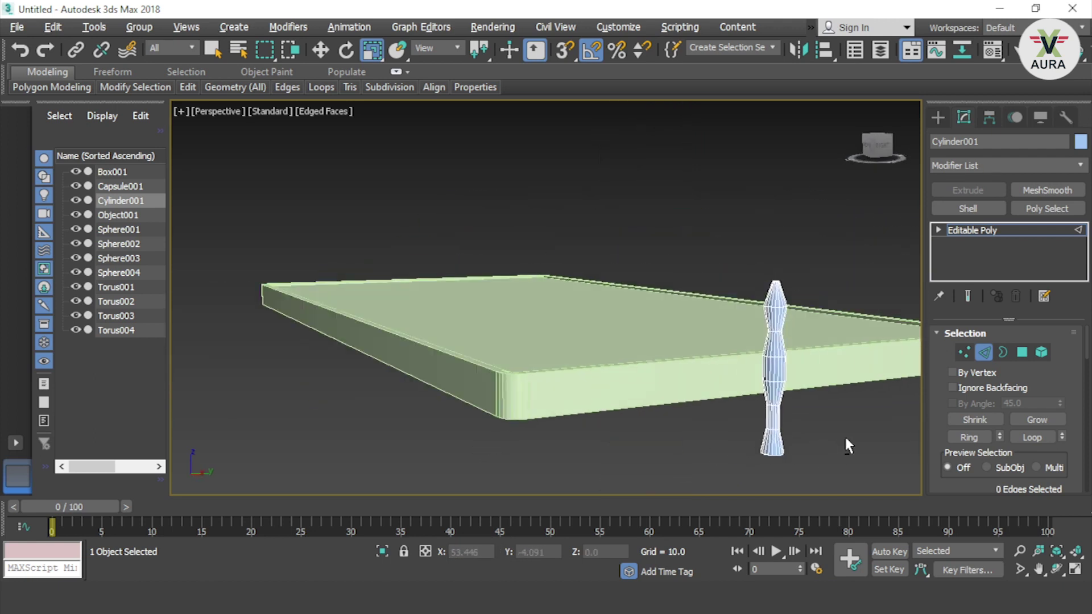
# Step: Exit Edge mode and shrink the cylinder, shortening its height, to about 57.9%
pyautogui.click(982, 355)
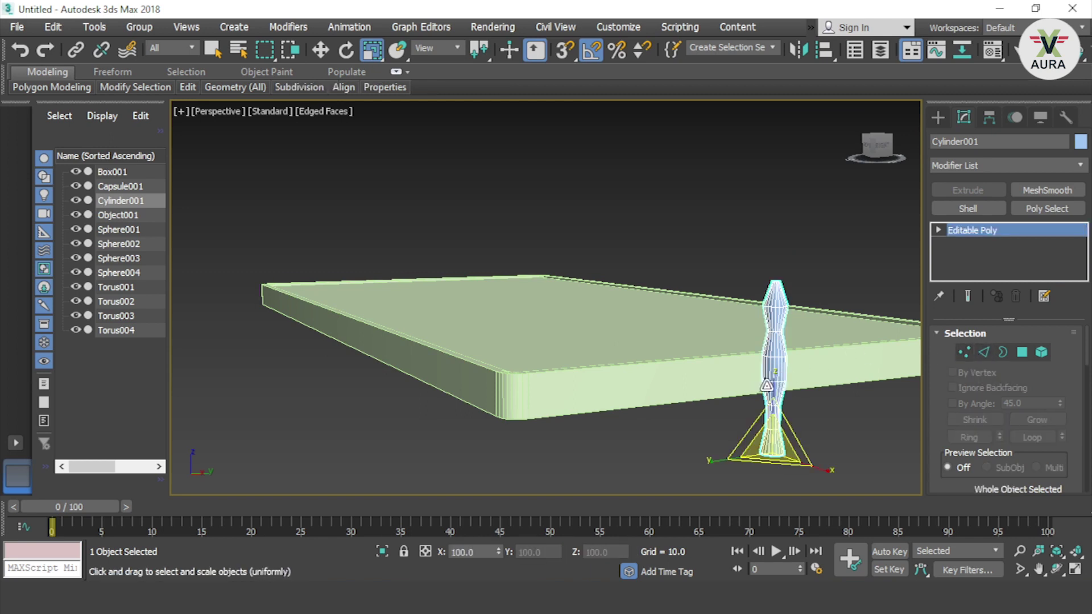
pyautogui.moveTo(767, 385); pyautogui.dragTo(733, 460)
pyautogui.press('r')
pyautogui.moveTo(774, 381); pyautogui.dragTo(765, 424)
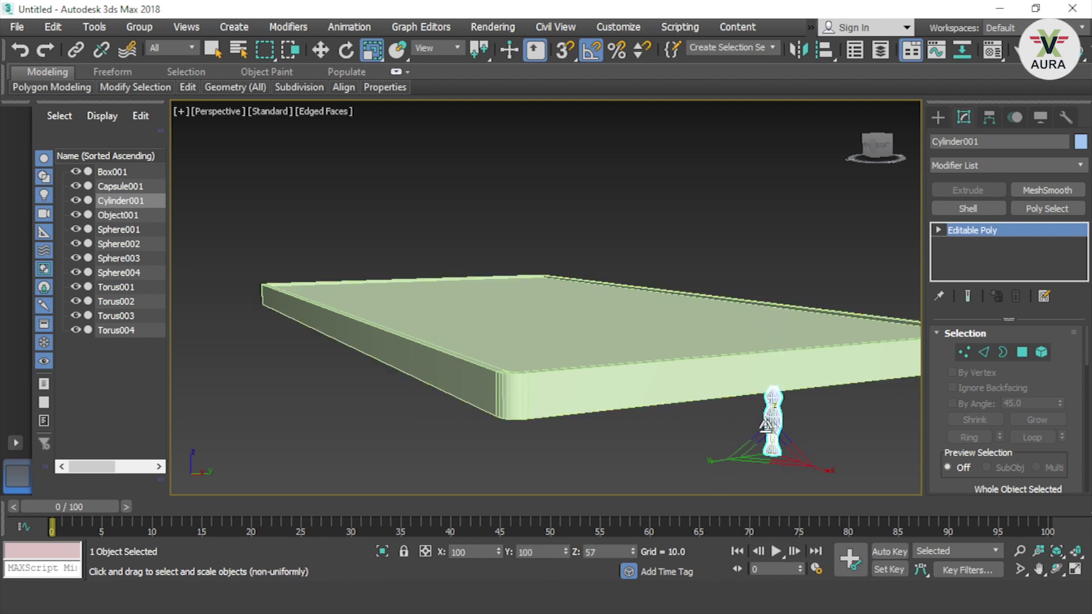
pyautogui.press('r')
pyautogui.moveTo(765, 441); pyautogui.dragTo(717, 454)
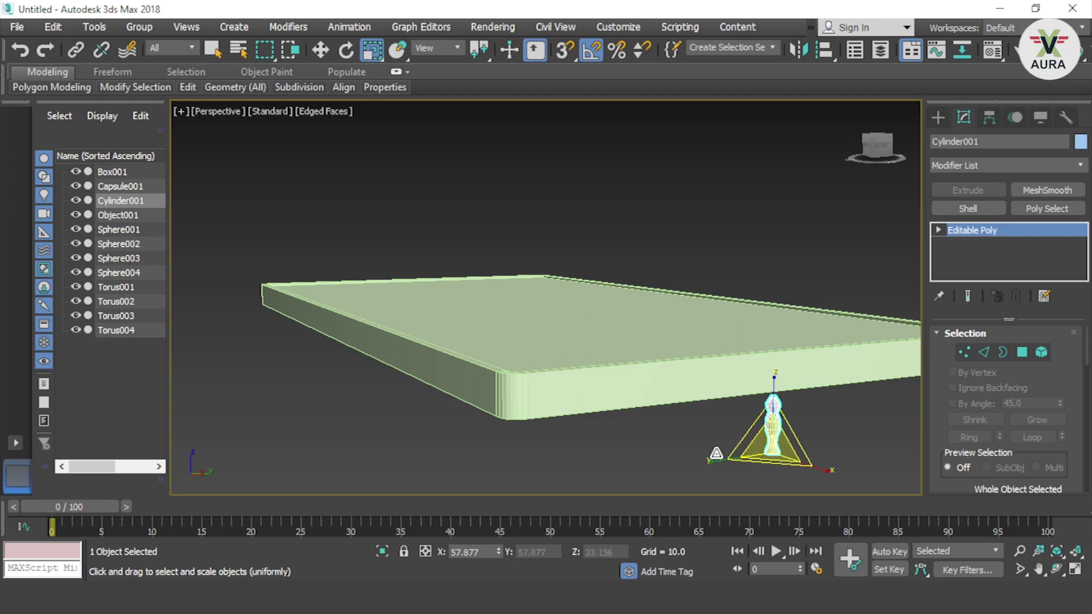
# Step: Rotate the cylinder -75 degrees on Y so it lies on its side
pyautogui.press('w')
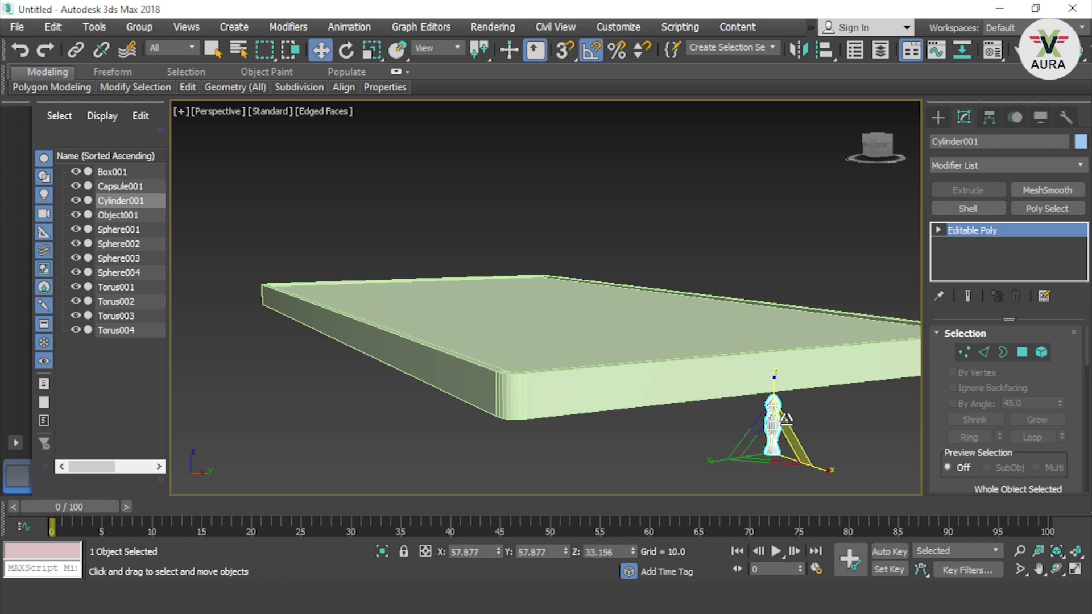
pyautogui.press('e')
pyautogui.moveTo(774, 395); pyautogui.dragTo(771, 341)
pyautogui.press('w')
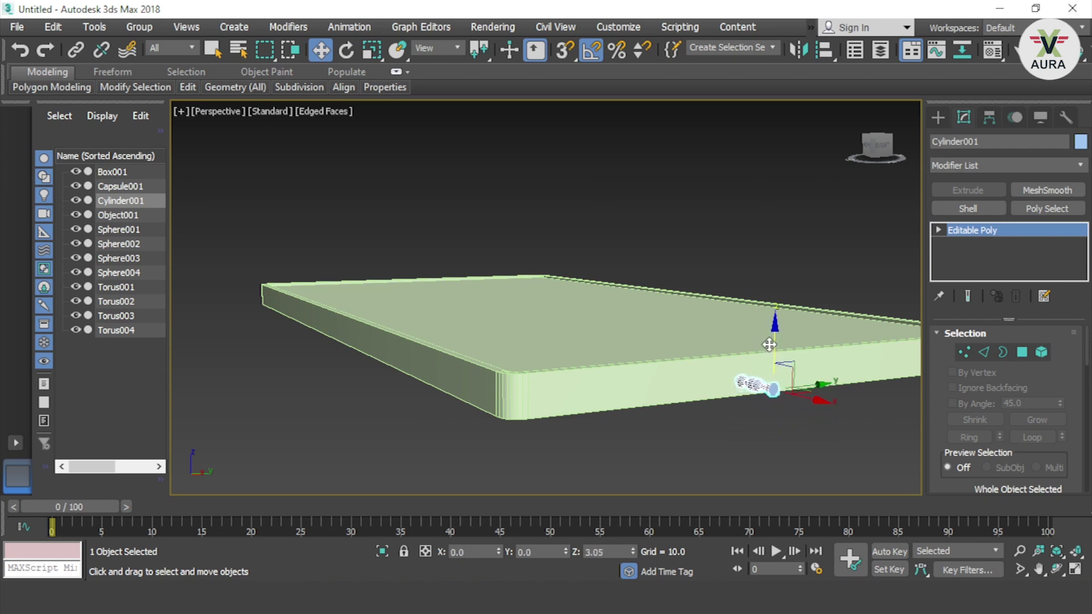
# Step: Push the cylinder into the phone body's side so only its end protrudes, then select Box001
pyautogui.moveTo(822, 402)
pyautogui.mouseDown()
pyautogui.moveTo(653, 379)
pyautogui.moveTo(694, 419)
pyautogui.mouseUp()
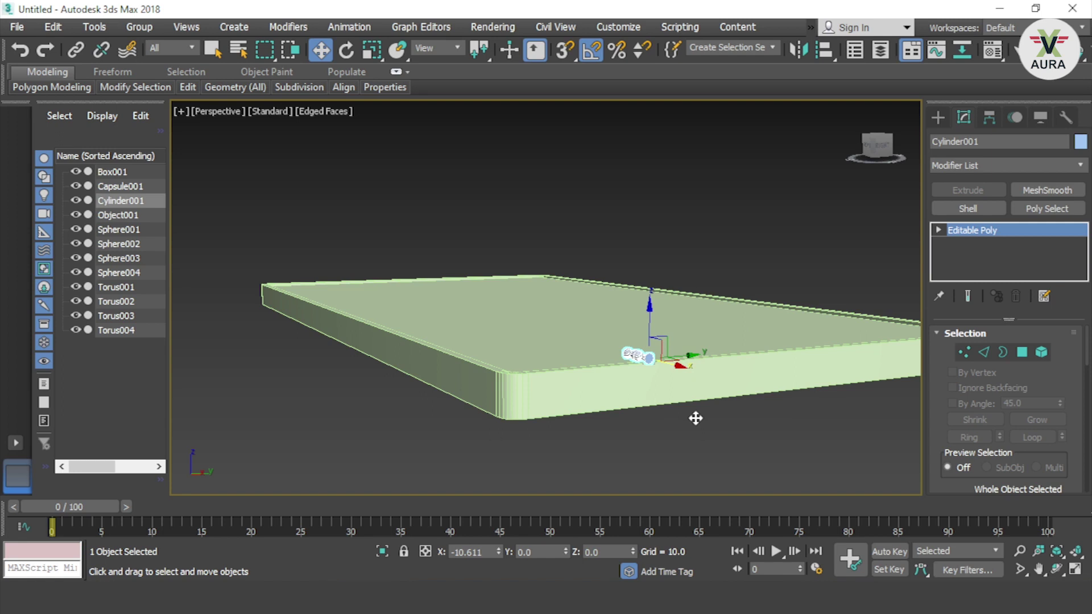
pyautogui.moveTo(650, 297); pyautogui.dragTo(651, 330)
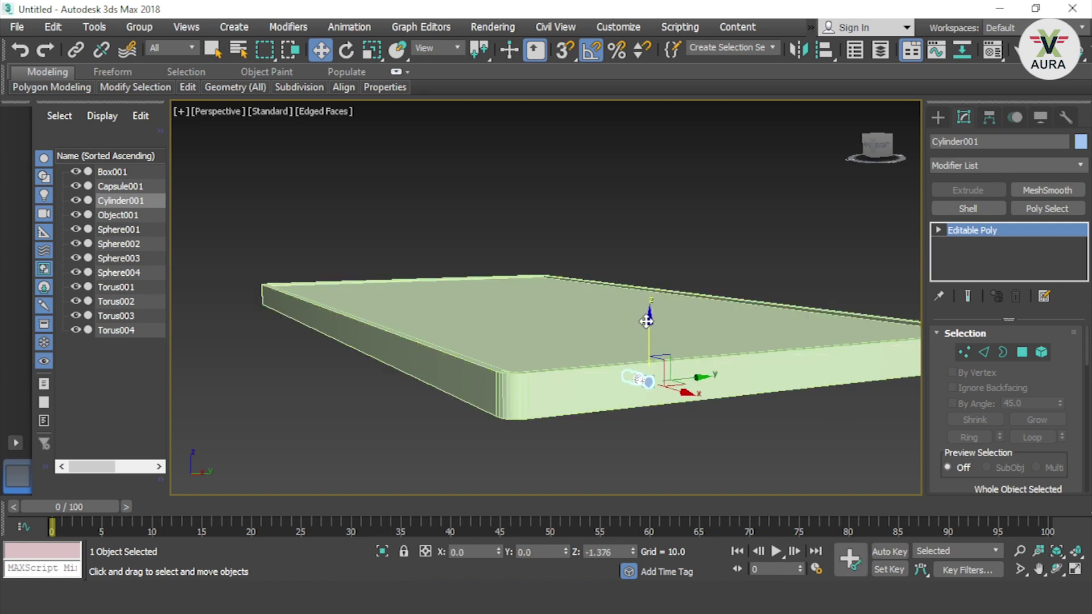
pyautogui.moveTo(703, 387)
pyautogui.mouseDown()
pyautogui.moveTo(622, 407)
pyautogui.moveTo(619, 436)
pyautogui.mouseUp()
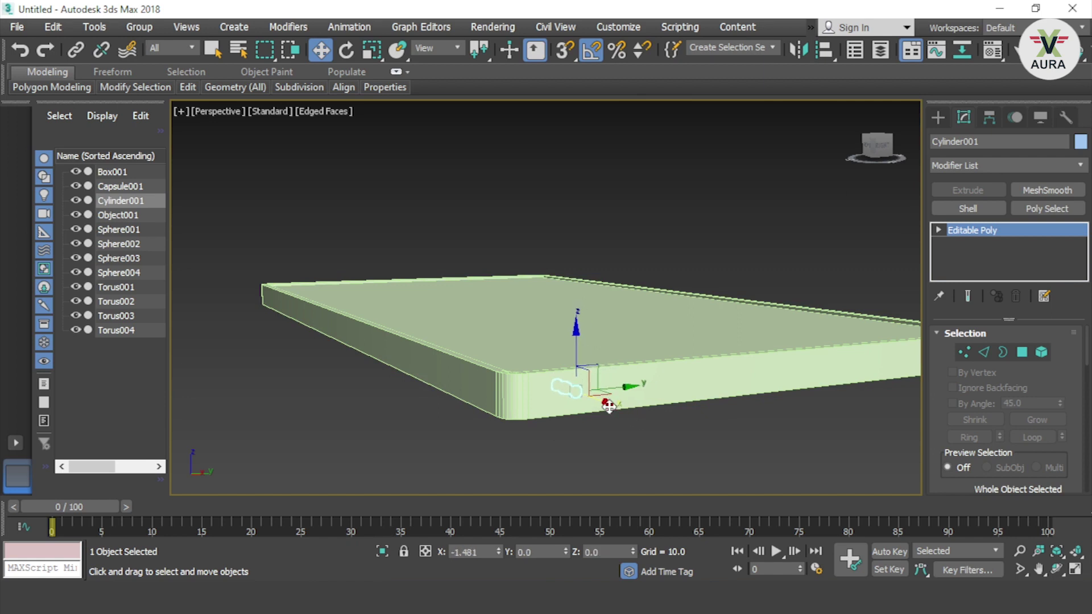
pyautogui.scroll(3, 619, 437)
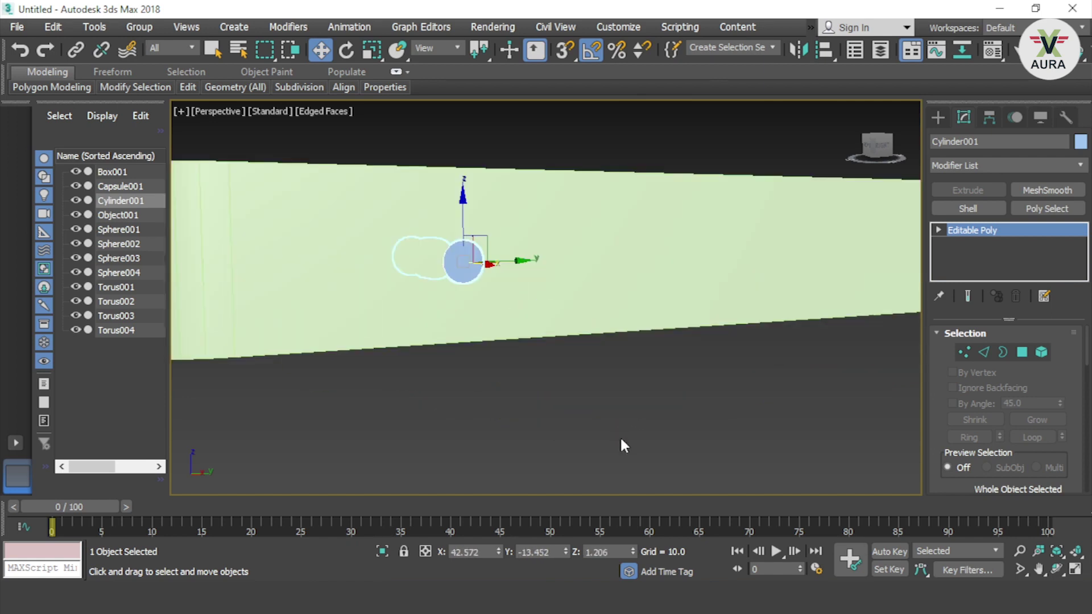
pyautogui.moveTo(512, 371)
pyautogui.keyDown('alt'); pyautogui.mouseDown(button='middle')
pyautogui.moveTo(536, 395)
pyautogui.moveTo(576, 391)
pyautogui.moveTo(589, 352)
pyautogui.mouseUp(button='middle'); pyautogui.keyUp('alt')
pyautogui.moveTo(582, 266); pyautogui.dragTo(569, 265)
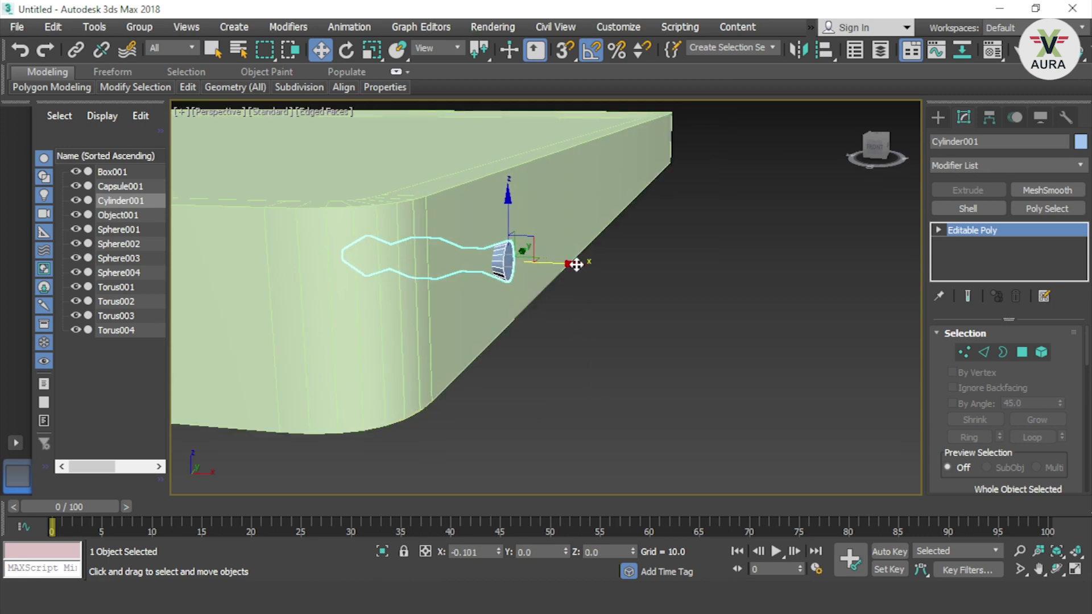
pyautogui.click(557, 364)
pyautogui.click(441, 243)
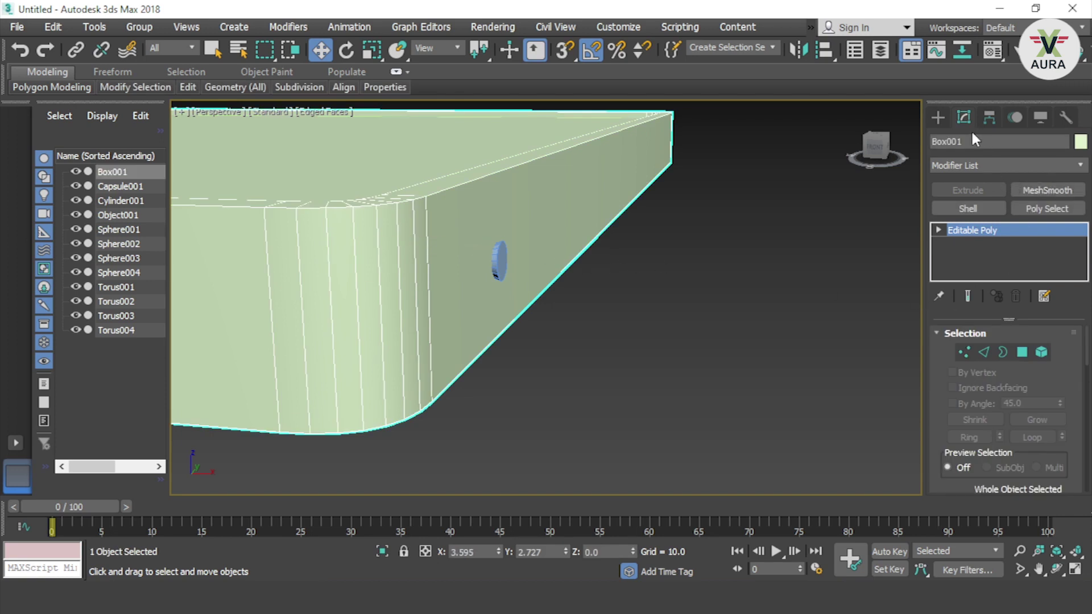
# Step: Make Box001 a Compound Objects Boolean and add Cylinder001 as its second operand
pyautogui.click(939, 115)
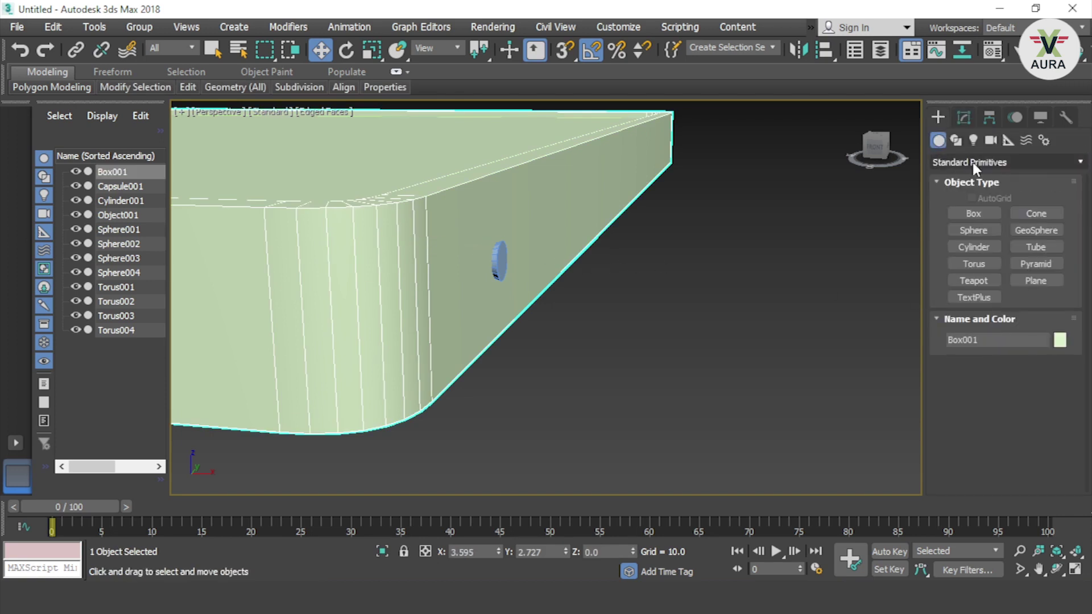
pyautogui.click(978, 164)
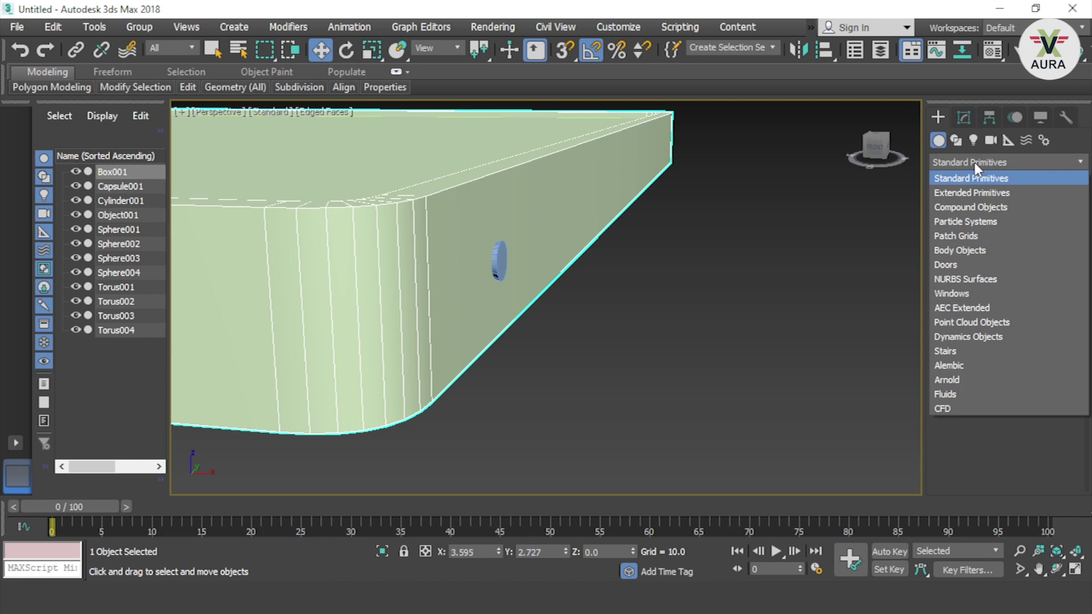
pyautogui.click(964, 207)
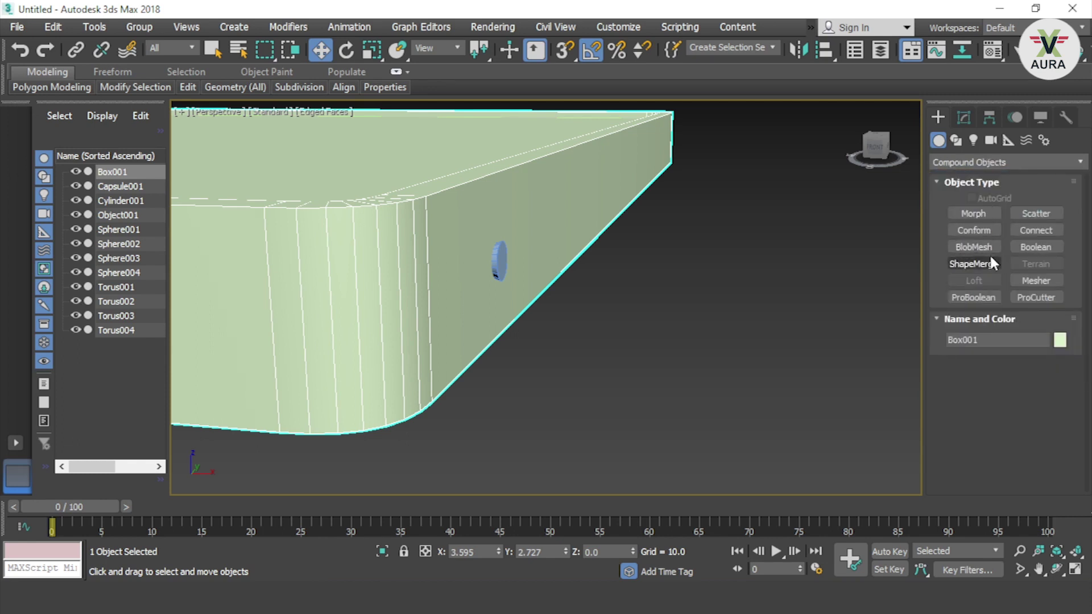
pyautogui.click(1026, 245)
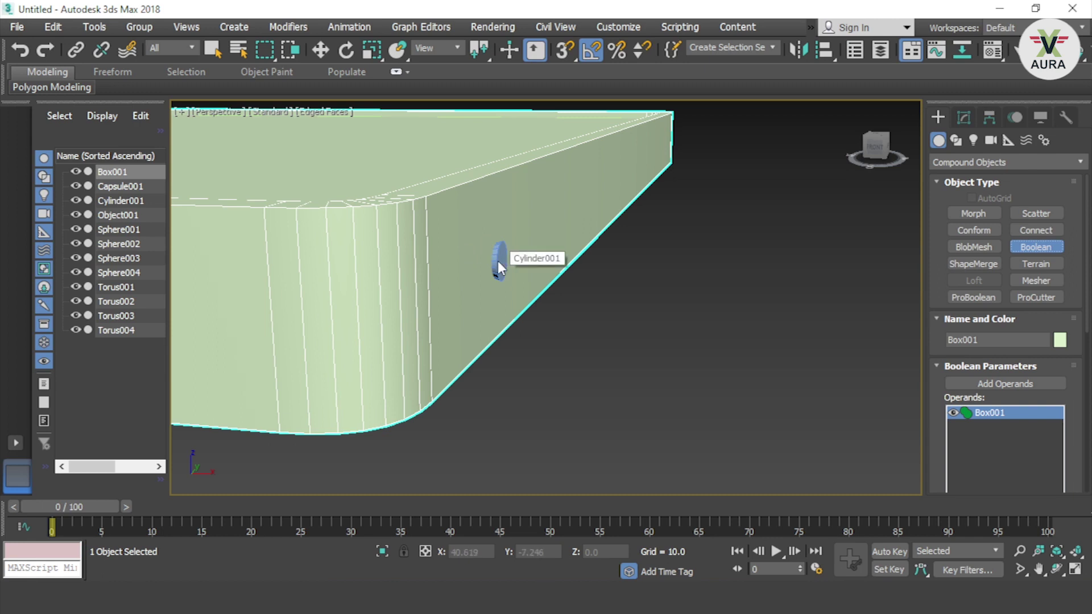
pyautogui.click(982, 383)
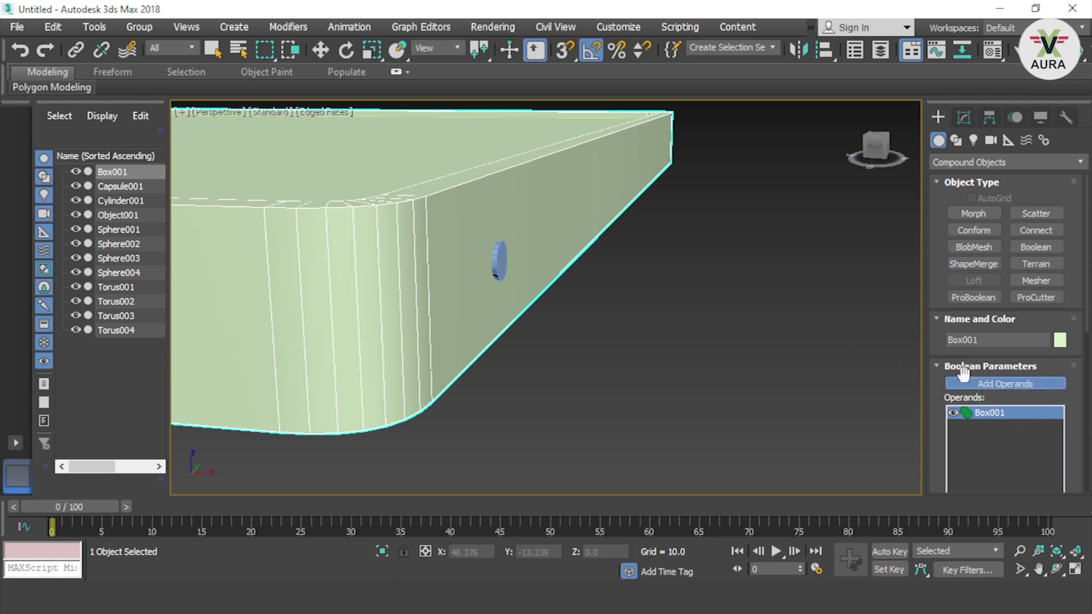
pyautogui.click(500, 266)
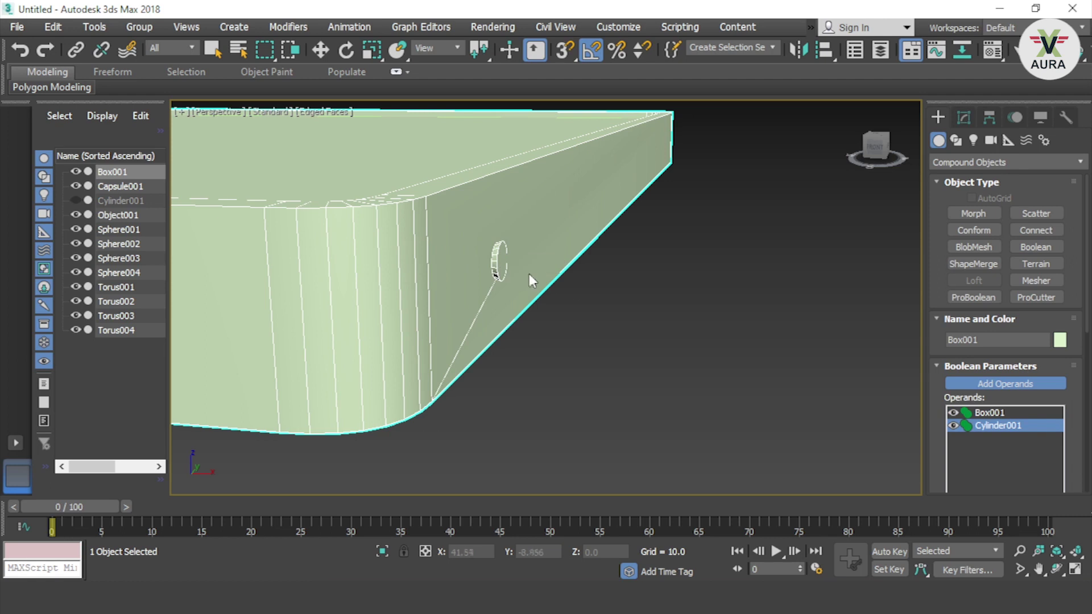
pyautogui.keyDown('alt'); pyautogui.moveTo(656, 350); pyautogui.dragTo(647, 351, button='middle'); pyautogui.keyUp('alt')
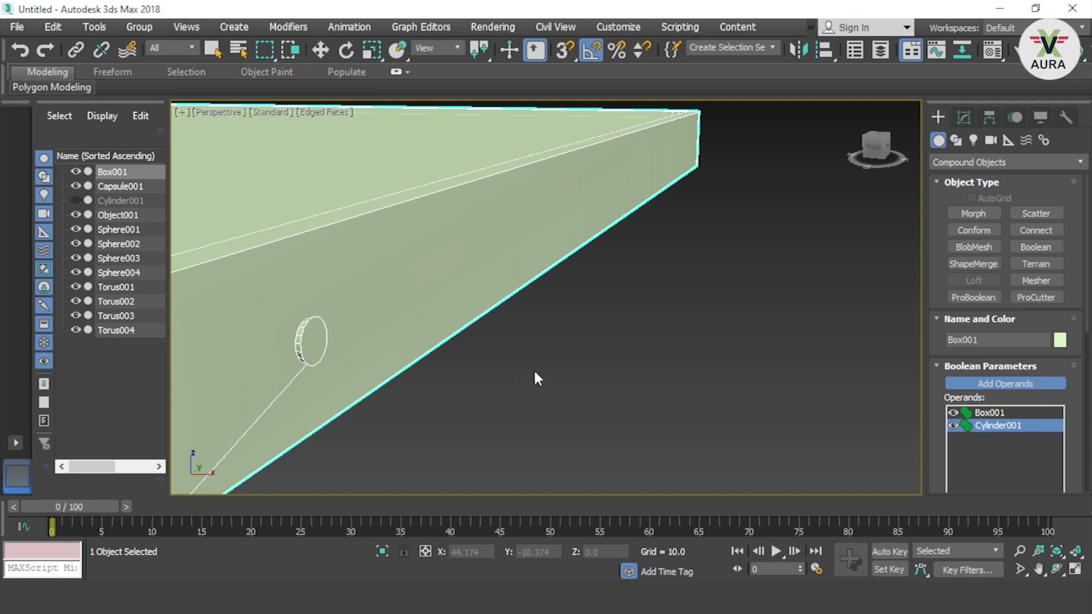
pyautogui.moveTo(939, 426); pyautogui.dragTo(965, 179)
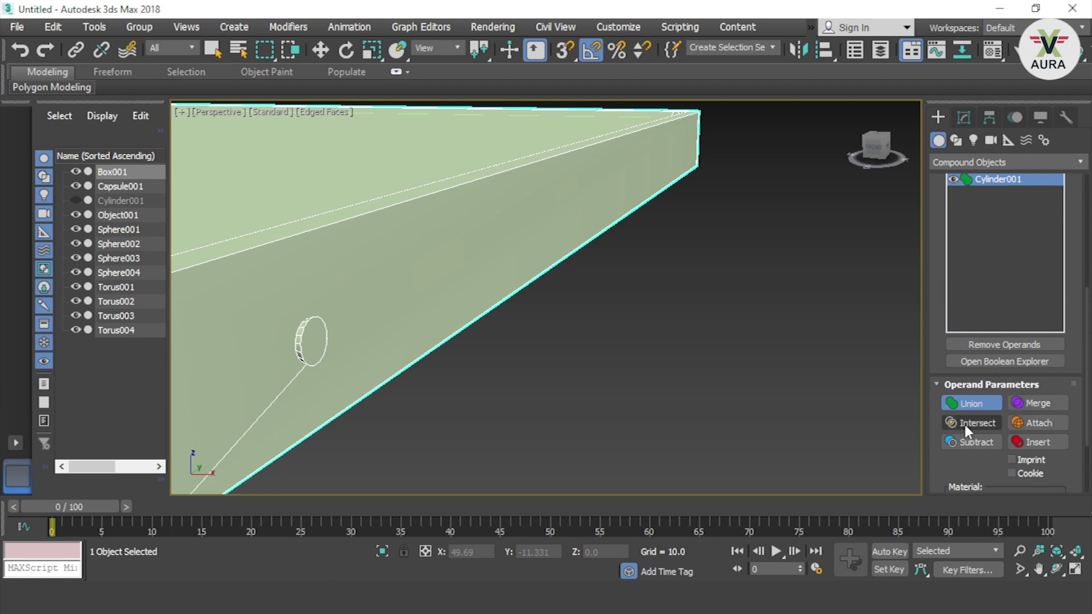
# Step: Switch the Boolean operand to Subtract so the cylinder cuts into the body's side
pyautogui.click(958, 439)
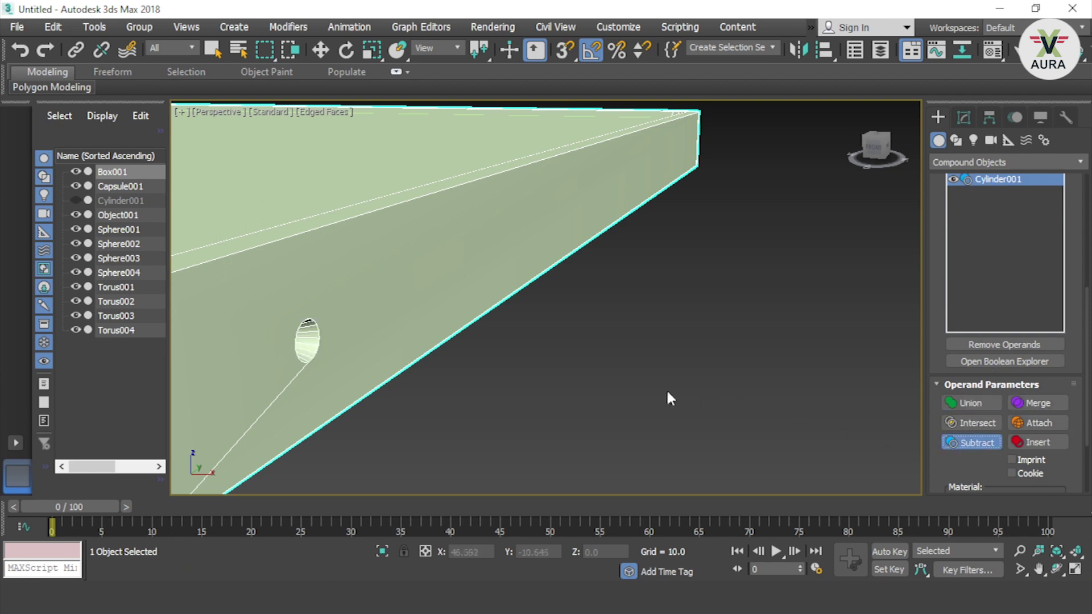
pyautogui.scroll(-5, 577, 403)
pyautogui.scroll(2, 449, 305)
pyautogui.moveTo(449, 305); pyautogui.dragTo(658, 361, button='middle')
pyautogui.scroll(2, 687, 466)
pyautogui.scroll(3, 663, 454)
pyautogui.scroll(3, 658, 449)
pyautogui.scroll(1, 656, 449)
# Step: Orbit and zoom around the slab to inspect the new side hole
pyautogui.moveTo(657, 449)
pyautogui.keyDown('alt'); pyautogui.mouseDown(button='middle')
pyautogui.moveTo(501, 388)
pyautogui.moveTo(536, 365)
pyautogui.moveTo(498, 373)
pyautogui.mouseUp(button='middle'); pyautogui.keyUp('alt')
pyautogui.scroll(2, 230, 373)
pyautogui.scroll(3, 243, 362)
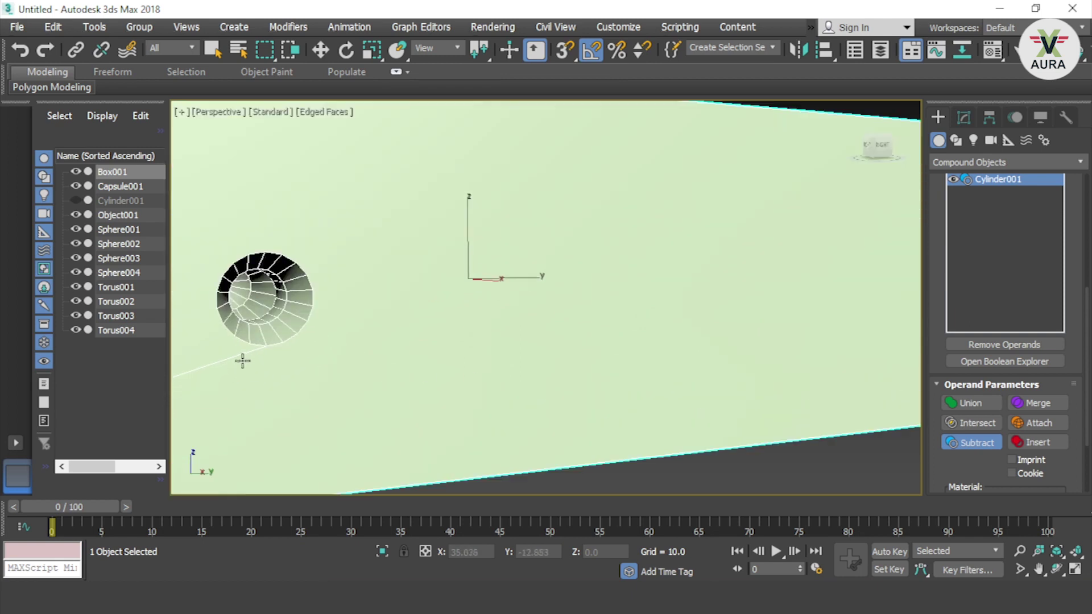
pyautogui.scroll(-5, 279, 311)
pyautogui.moveTo(291, 312)
pyautogui.keyDown('alt'); pyautogui.mouseDown(button='middle')
pyautogui.moveTo(317, 339)
pyautogui.moveTo(333, 338)
pyautogui.moveTo(373, 405)
pyautogui.moveTo(391, 414)
pyautogui.moveTo(487, 419)
pyautogui.moveTo(602, 393)
pyautogui.mouseUp(button='middle'); pyautogui.keyUp('alt')
pyautogui.scroll(-2, 335, 337)
pyautogui.scroll(-3, 395, 409)
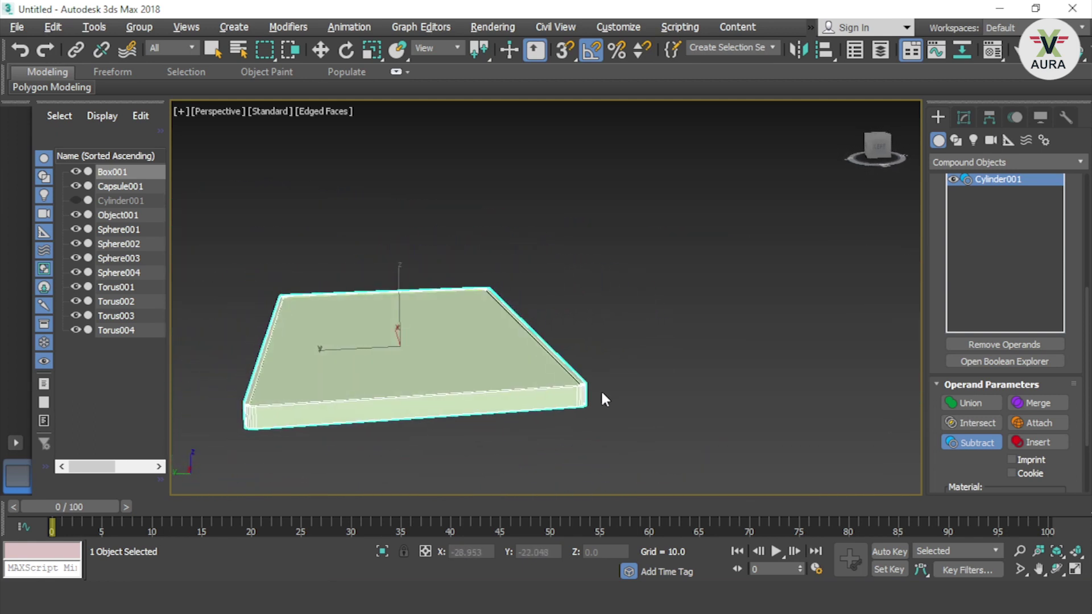
pyautogui.scroll(4, 411, 410)
pyautogui.scroll(-5, 437, 404)
pyautogui.moveTo(437, 404)
pyautogui.keyDown('alt'); pyautogui.mouseDown(button='middle')
pyautogui.moveTo(453, 432)
pyautogui.moveTo(652, 468)
pyautogui.mouseUp(button='middle'); pyautogui.keyUp('alt')
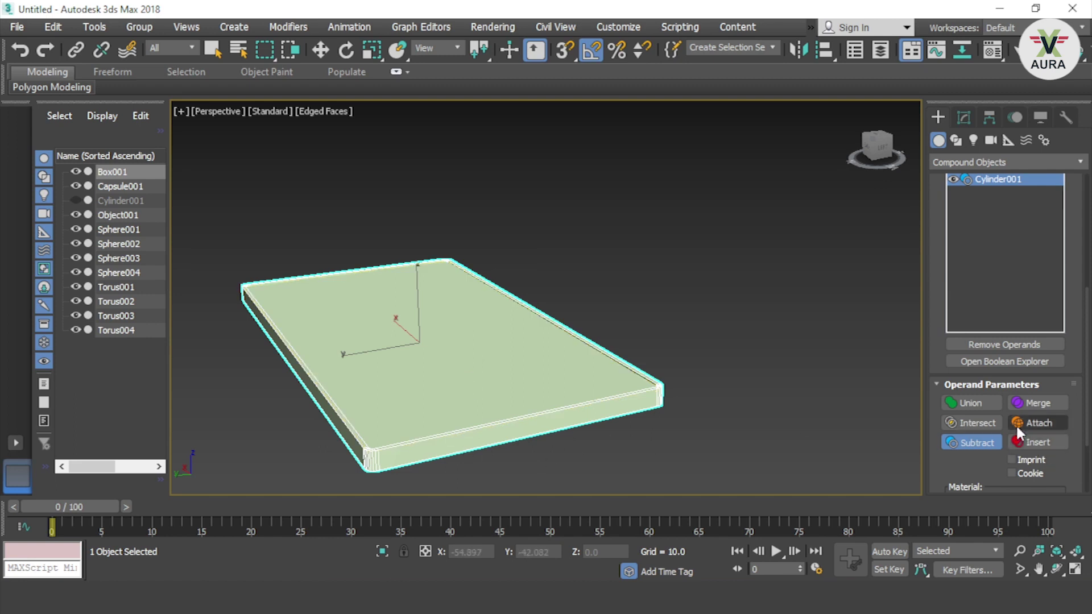
# Step: Open the Modify panel and reselect the phone body, Box001
pyautogui.click(964, 117)
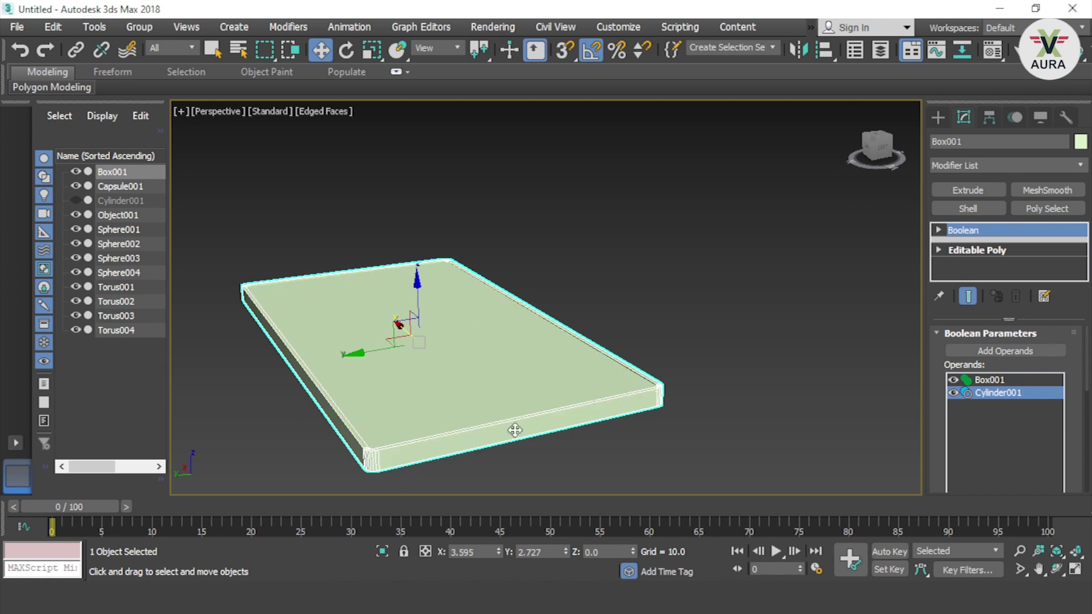
pyautogui.scroll(-5, 889, 305)
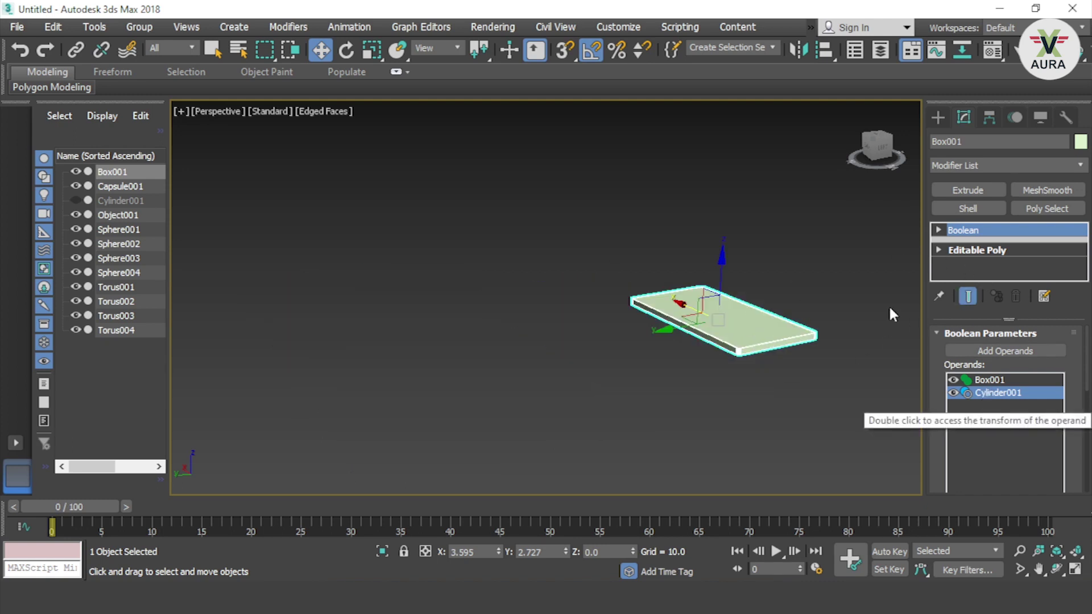
pyautogui.scroll(10, 858, 327)
pyautogui.click(560, 379)
pyautogui.click(260, 392)
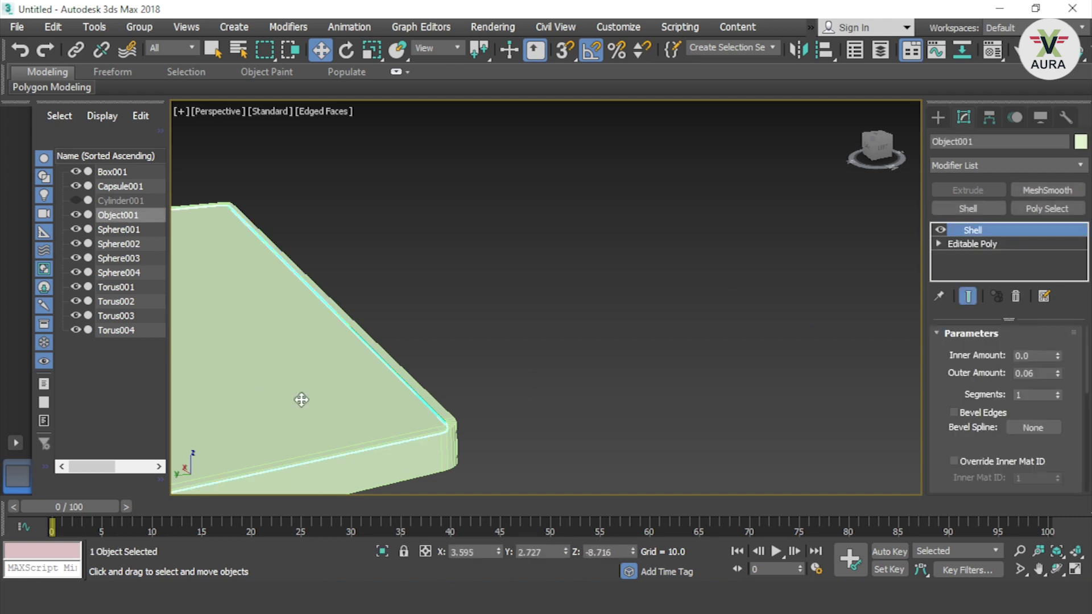
pyautogui.click(428, 471)
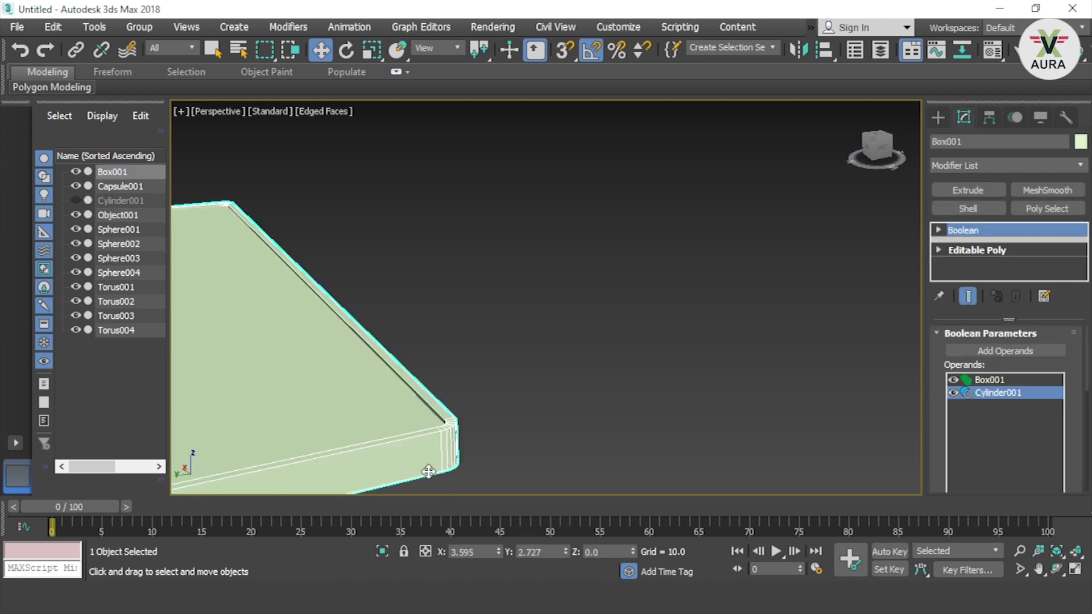
# Step: Drop to the Editable Poly level in Edge mode, then return to the Boolean level
pyautogui.click(1003, 248)
pyautogui.click(968, 352)
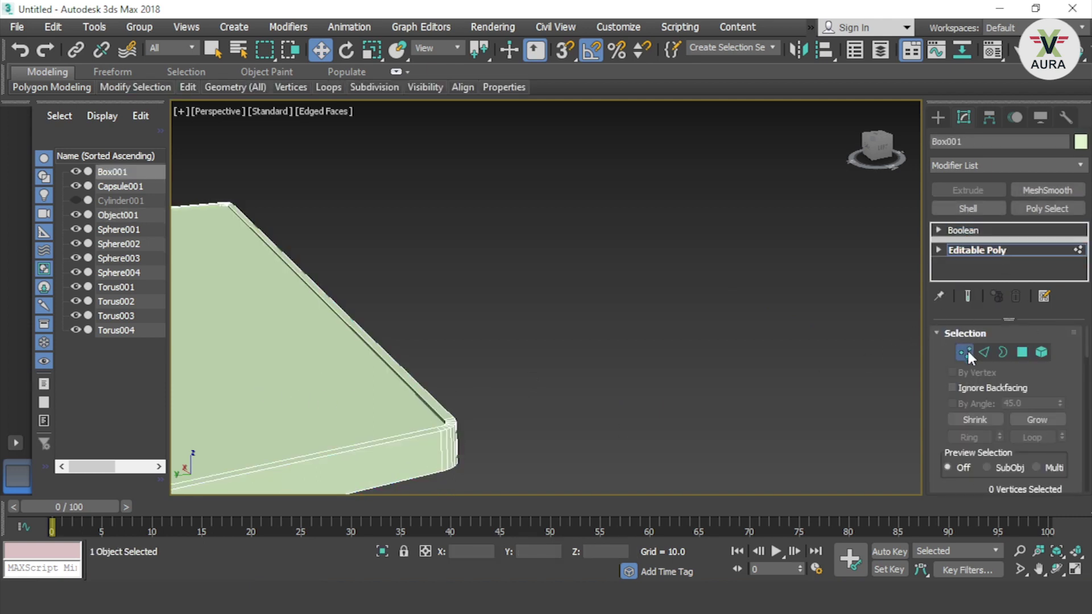
pyautogui.click(984, 351)
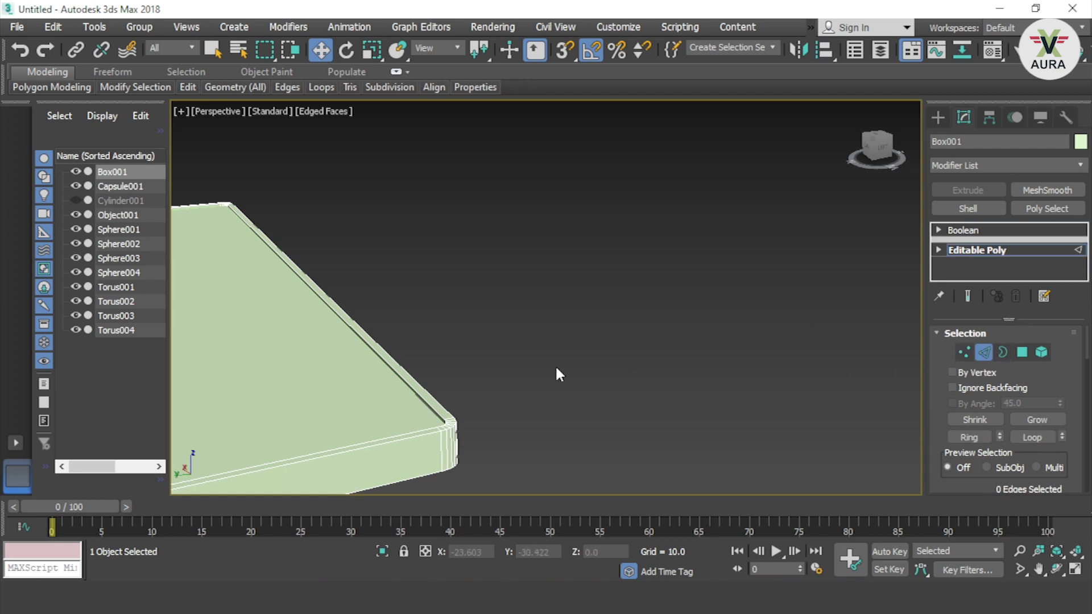
pyautogui.keyDown('alt'); pyautogui.moveTo(570, 367); pyautogui.dragTo(584, 353, button='middle'); pyautogui.keyUp('alt')
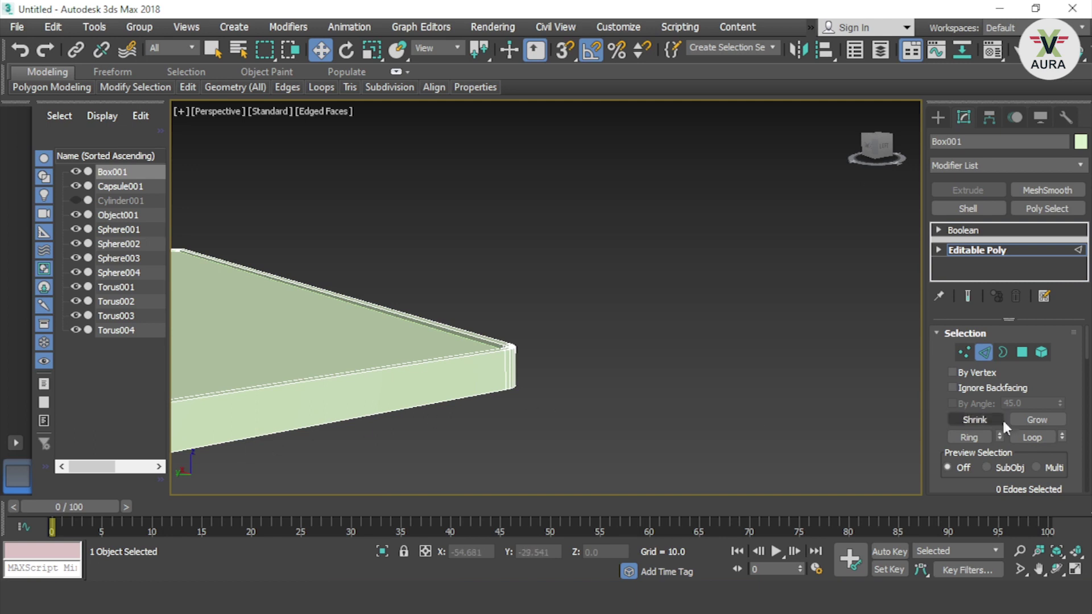
pyautogui.scroll(-5, 715, 361)
pyautogui.scroll(3, 715, 360)
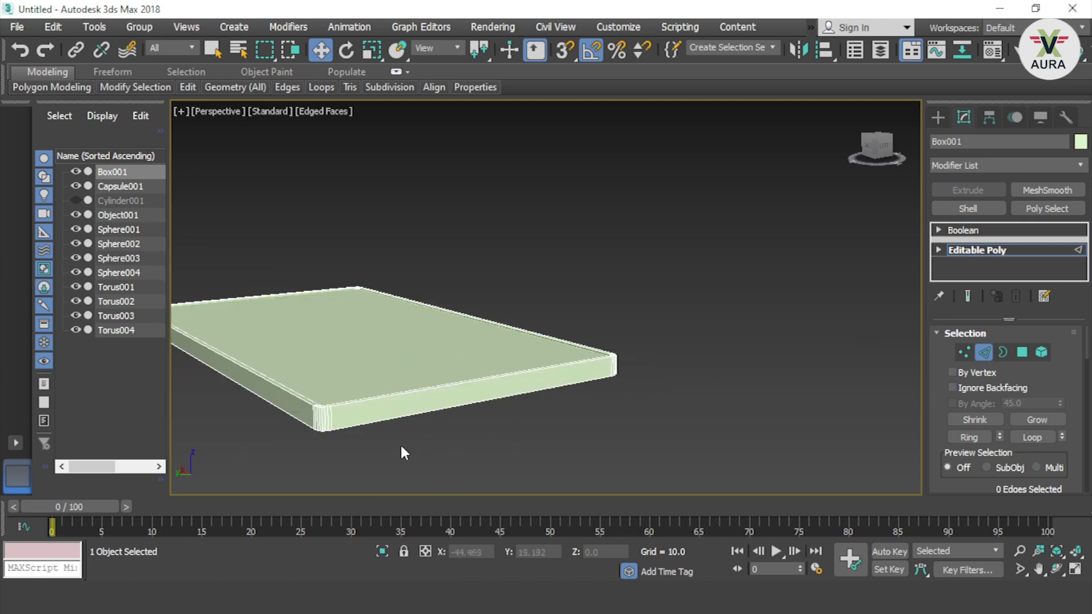
pyautogui.click(1019, 245)
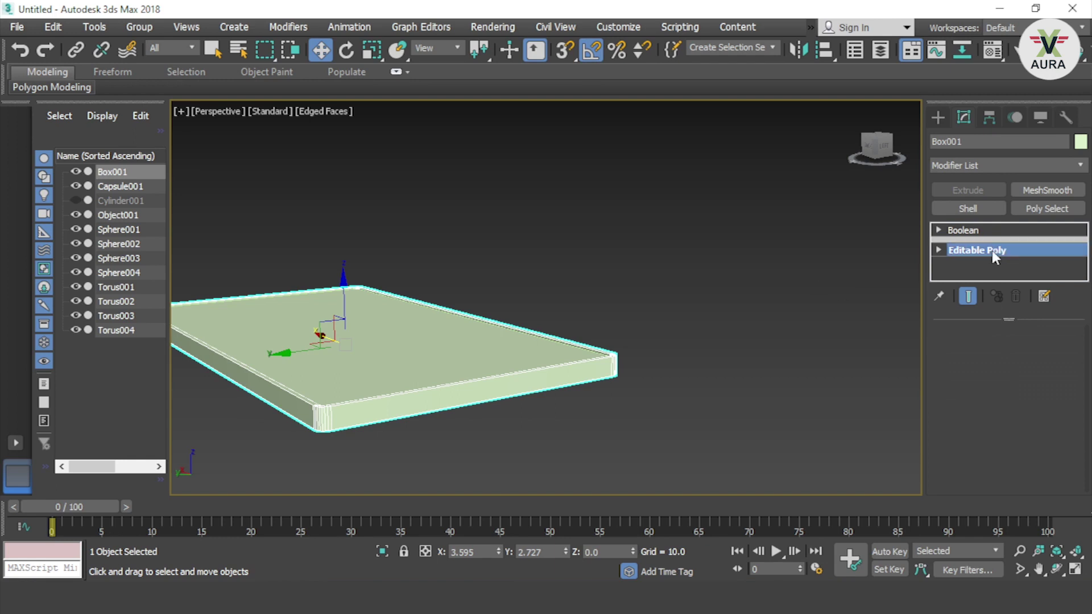
pyautogui.click(993, 250)
pyautogui.rightClick(457, 403)
pyautogui.moveTo(487, 565)
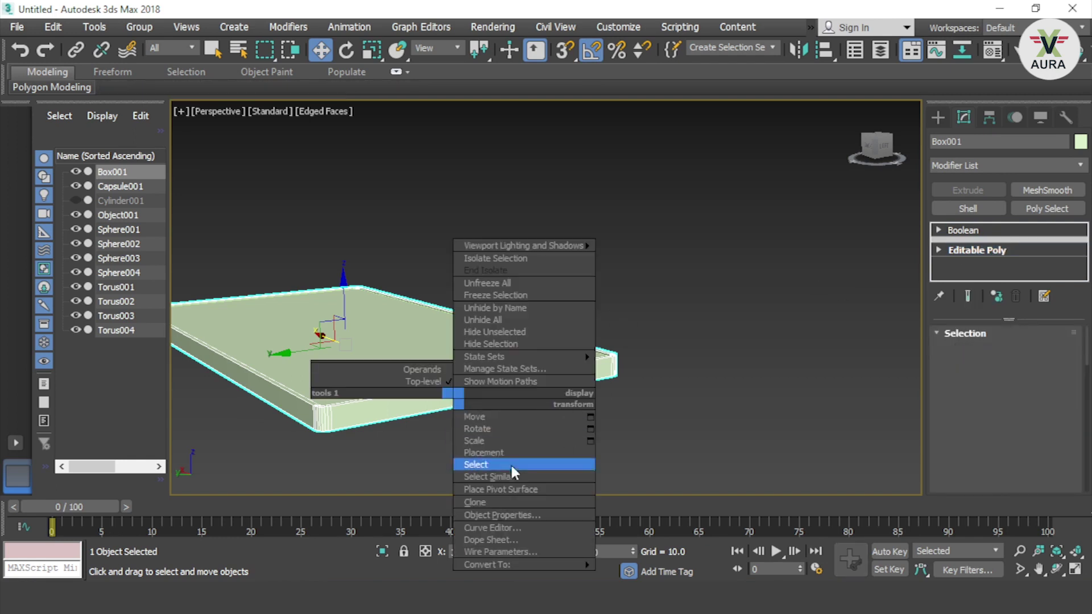
pyautogui.click(681, 544)
pyautogui.moveTo(719, 419)
pyautogui.keyDown('alt'); pyautogui.mouseDown(button='middle')
pyautogui.moveTo(517, 438)
pyautogui.moveTo(448, 418)
pyautogui.mouseUp(button='middle'); pyautogui.keyUp('alt')
pyautogui.scroll(3, 352, 400)
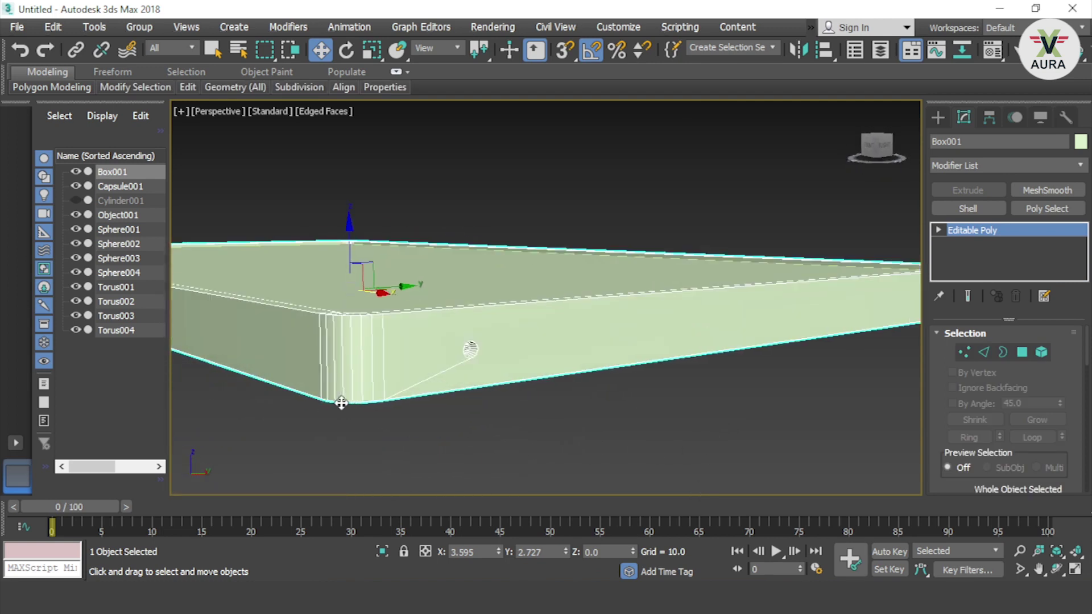
pyautogui.scroll(-1, 373, 398)
pyautogui.moveTo(381, 396)
pyautogui.keyDown('alt'); pyautogui.mouseDown(button='middle')
pyautogui.moveTo(612, 419)
pyautogui.moveTo(669, 404)
pyautogui.mouseUp(button='middle'); pyautogui.keyUp('alt')
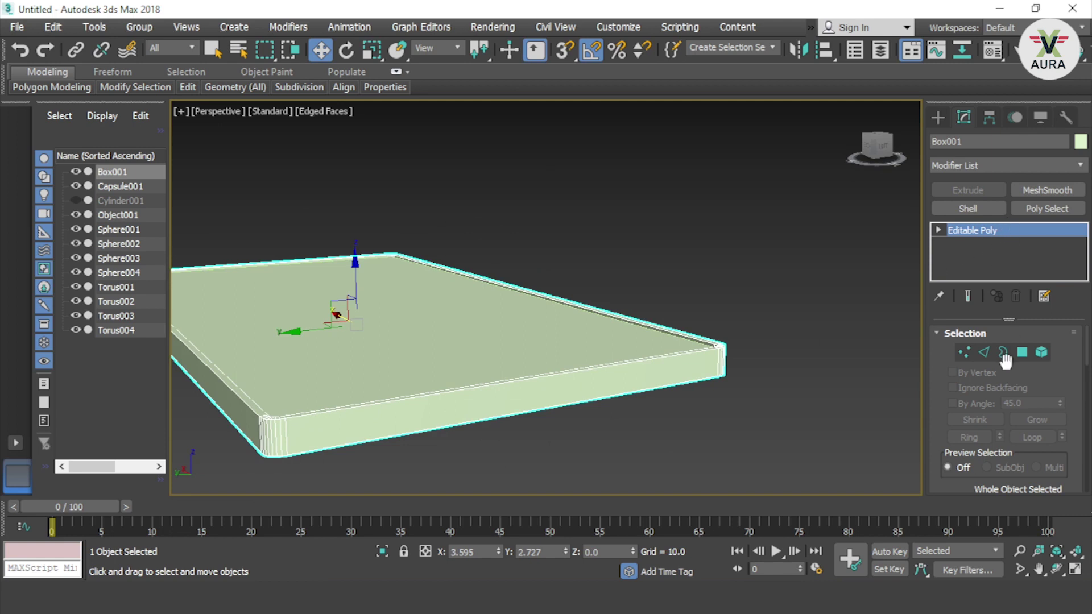
pyautogui.click(983, 353)
pyautogui.click(483, 417)
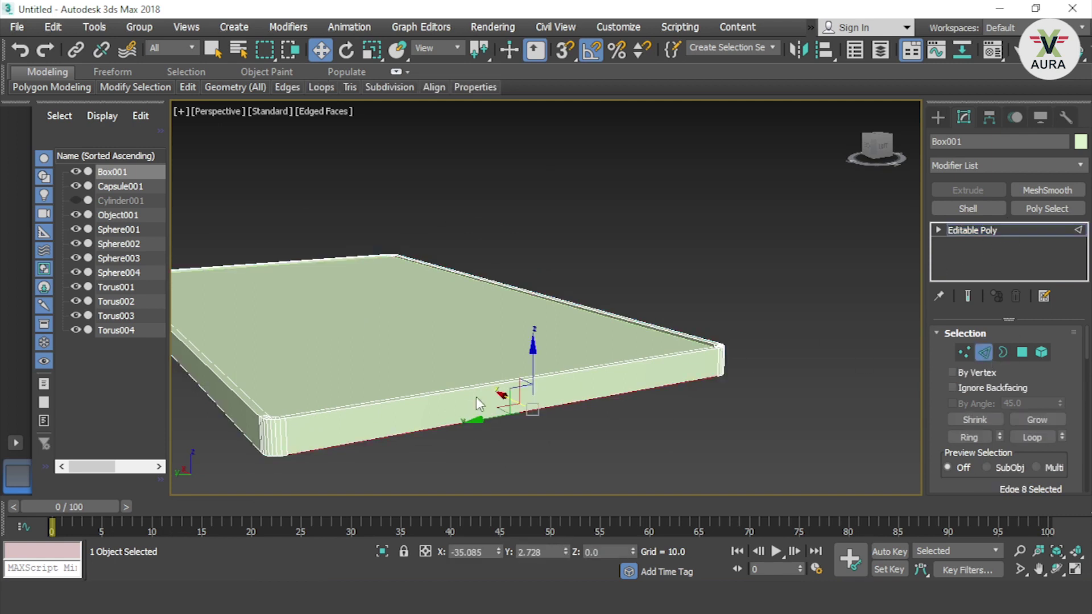
pyautogui.keyDown('shift'); pyautogui.click(449, 388); pyautogui.keyUp('shift')
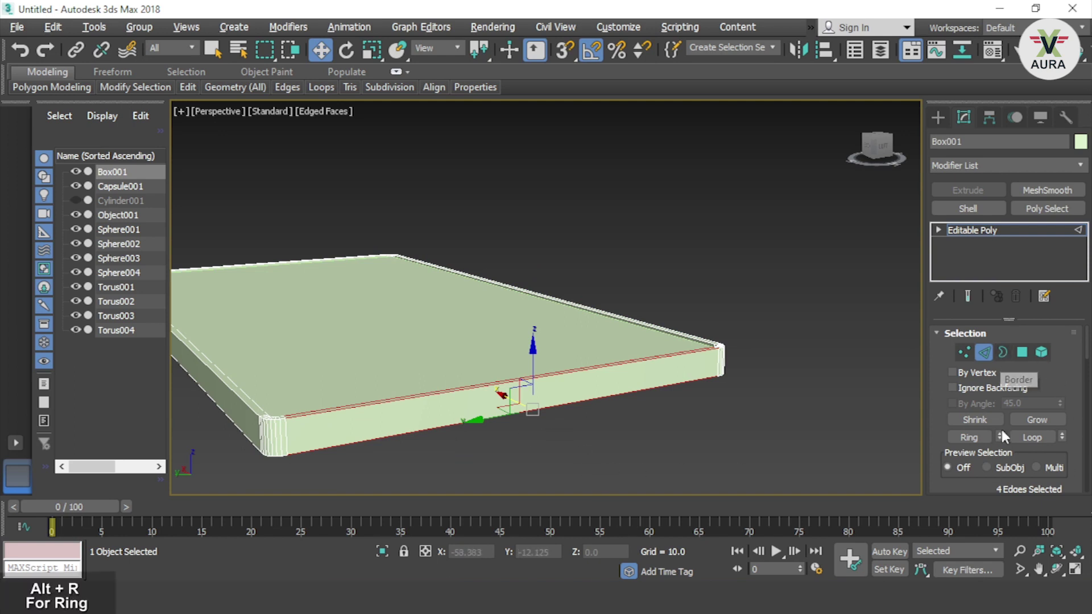
pyautogui.scroll(-5, 1005, 450)
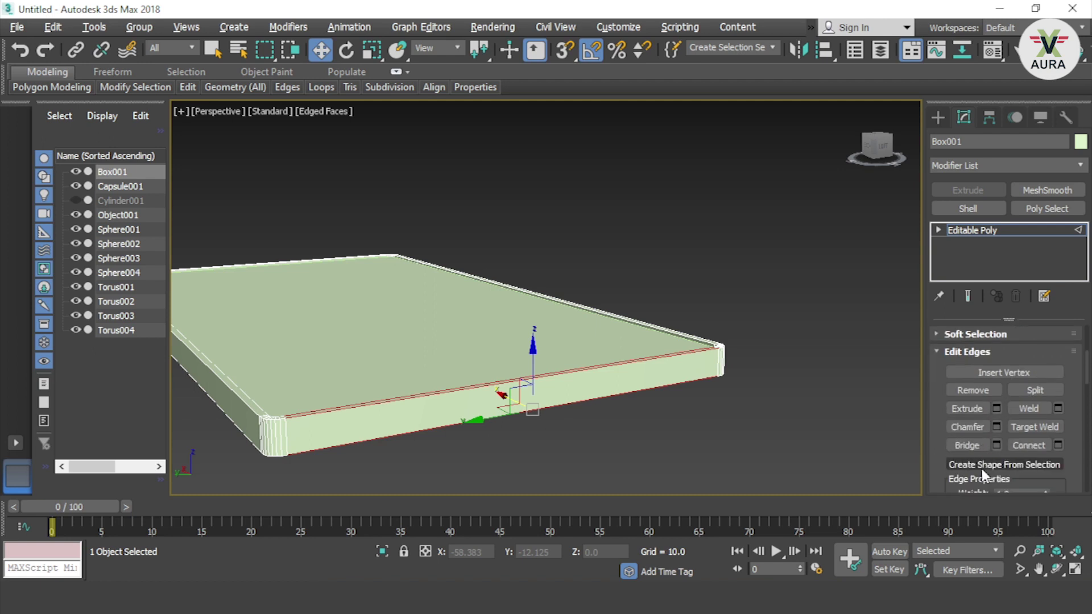
pyautogui.click(1058, 444)
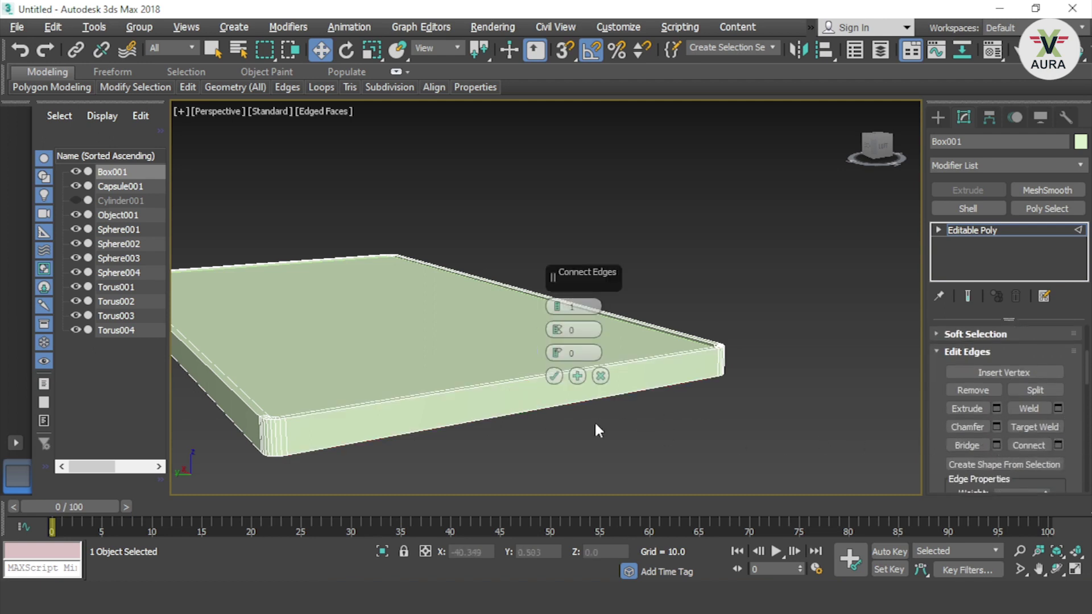
pyautogui.click(600, 376)
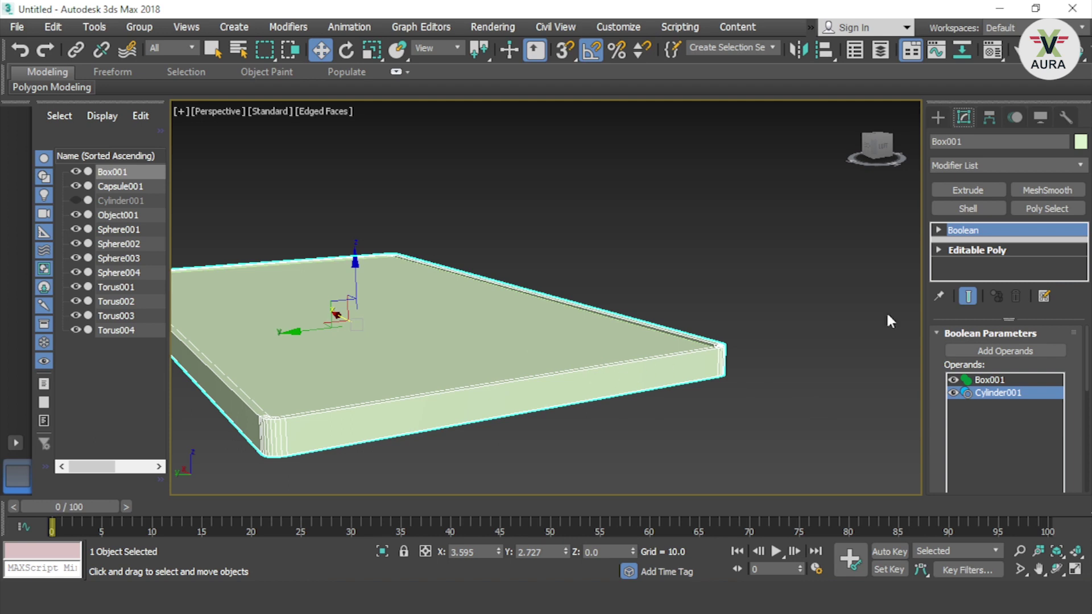
# Step: Undo the Boolean so Box001 reverts to an Editable Poly and Cylinder001 is separate
pyautogui.click(939, 230)
pyautogui.rightClick(941, 227)
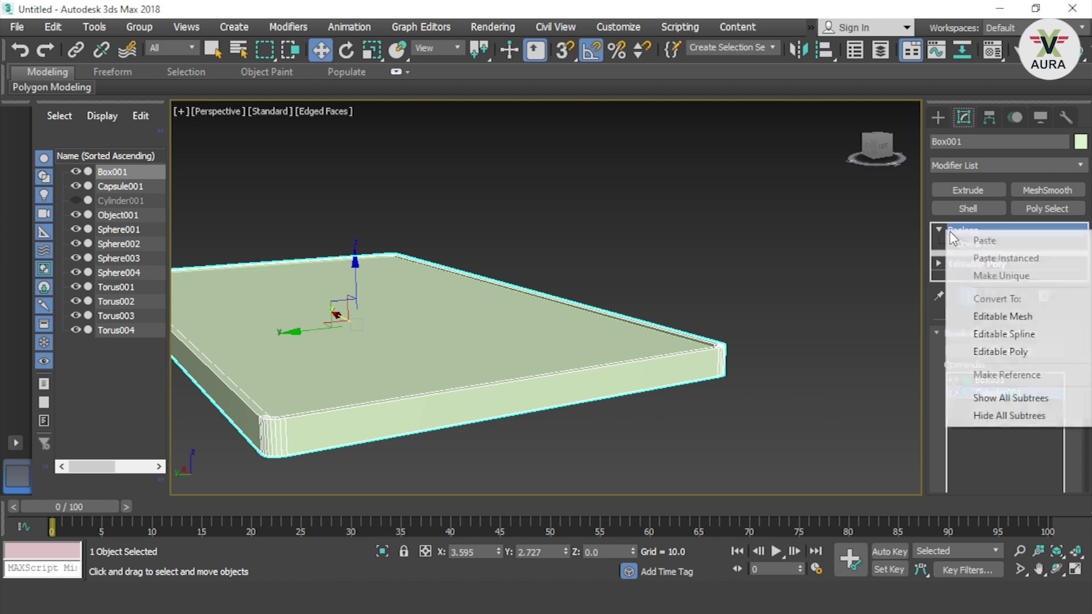
pyautogui.click(859, 345)
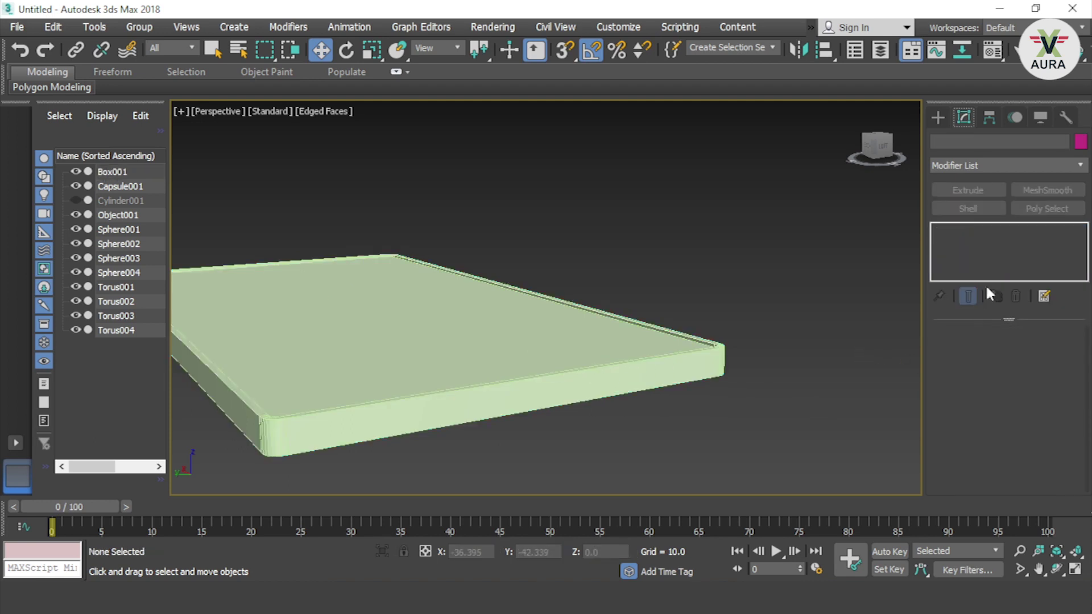
pyautogui.hotkey('ctrl', 'z')
pyautogui.click(773, 310)
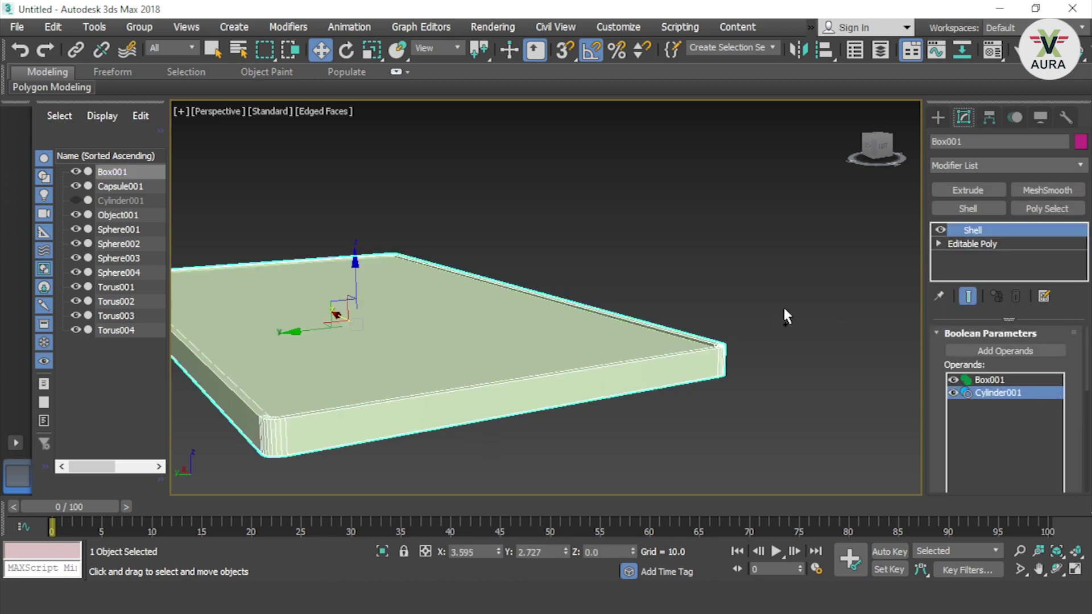
pyautogui.hotkey('ctrl', 'z')
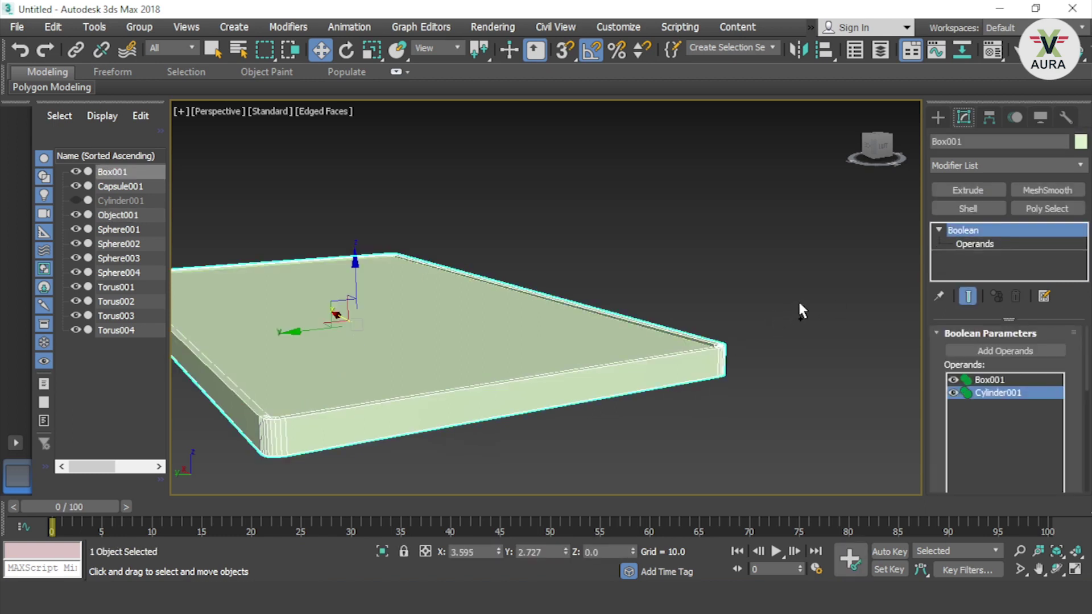
pyautogui.hotkey('ctrl', 'z')
pyautogui.hotkey('ctrl', 'z')
# Step: Reselect Box001 and orbit to face its long side
pyautogui.click(799, 305)
pyautogui.moveTo(799, 305)
pyautogui.keyDown('alt'); pyautogui.mouseDown(button='middle')
pyautogui.moveTo(585, 341)
pyautogui.moveTo(500, 309)
pyautogui.moveTo(683, 325)
pyautogui.moveTo(754, 316)
pyautogui.mouseUp(button='middle'); pyautogui.keyUp('alt')
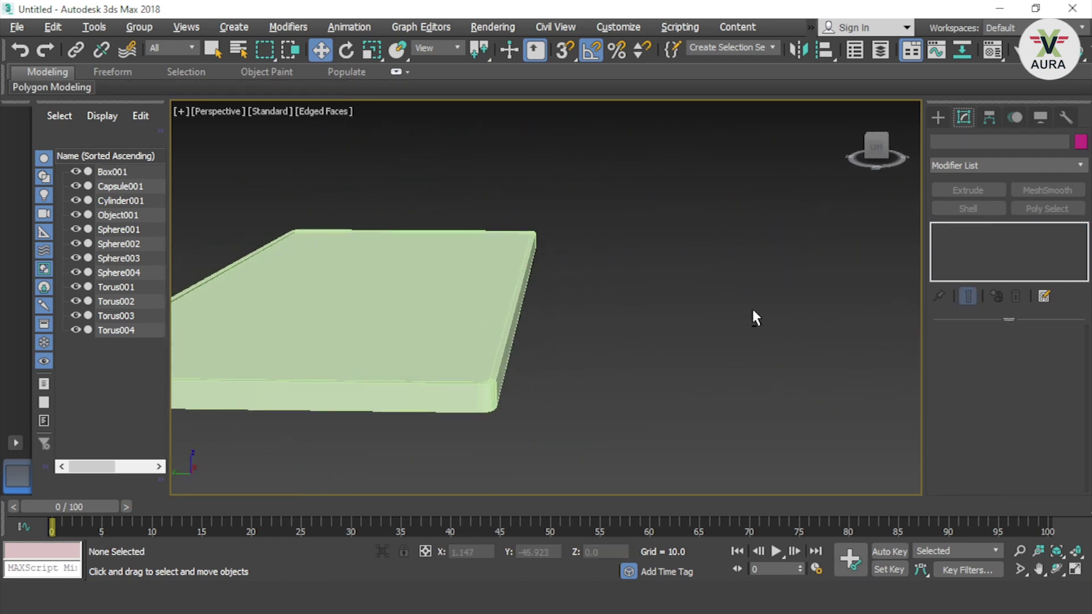
pyautogui.click(378, 395)
pyautogui.keyDown('alt'); pyautogui.moveTo(419, 390); pyautogui.dragTo(498, 403, button='middle'); pyautogui.keyUp('alt')
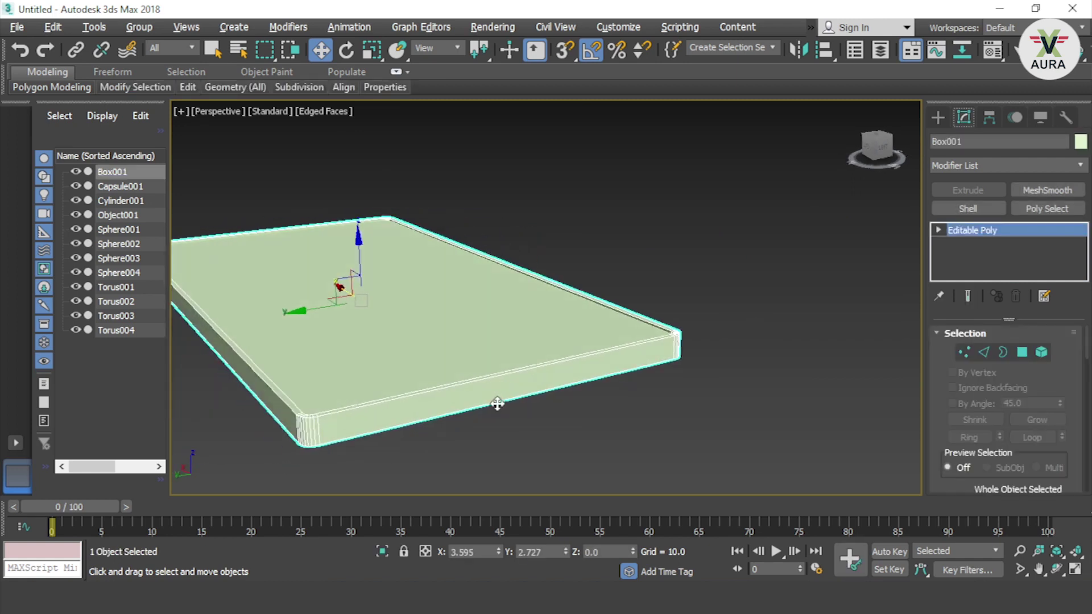
# Step: Ring-select the long side's edges and connect them with 2 segments, pinch -64
pyautogui.click(984, 352)
pyautogui.click(507, 370)
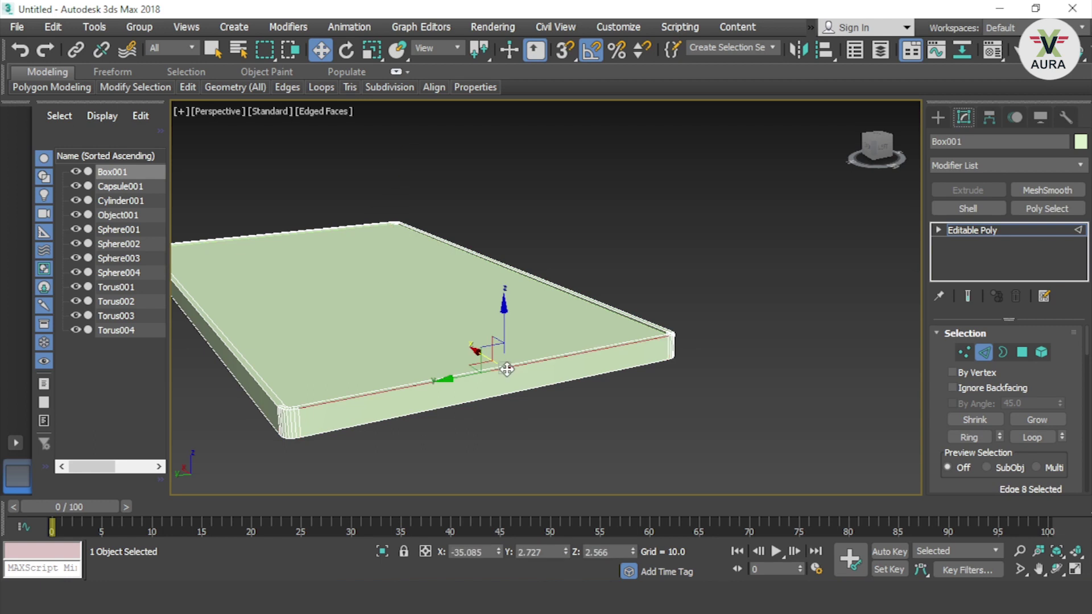
pyautogui.hotkey('alt', 'l')
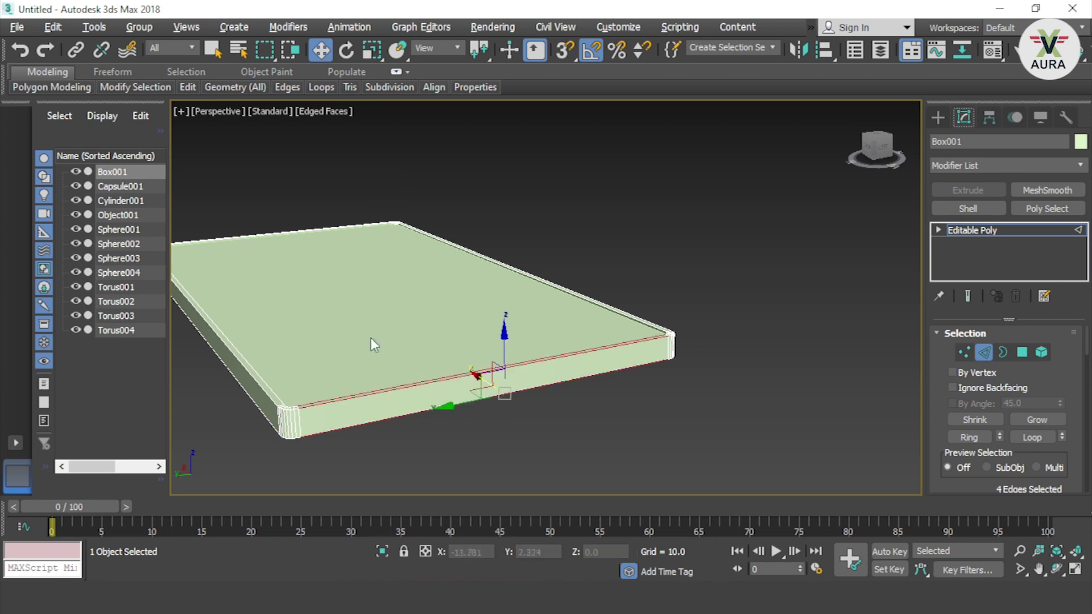
pyautogui.moveTo(298, 227)
pyautogui.keyDown('alt'); pyautogui.mouseDown(button='middle')
pyautogui.moveTo(450, 258)
pyautogui.moveTo(561, 237)
pyautogui.moveTo(546, 200)
pyautogui.moveTo(483, 222)
pyautogui.moveTo(432, 391)
pyautogui.moveTo(450, 425)
pyautogui.mouseUp(button='middle'); pyautogui.keyUp('alt')
pyautogui.press('z')
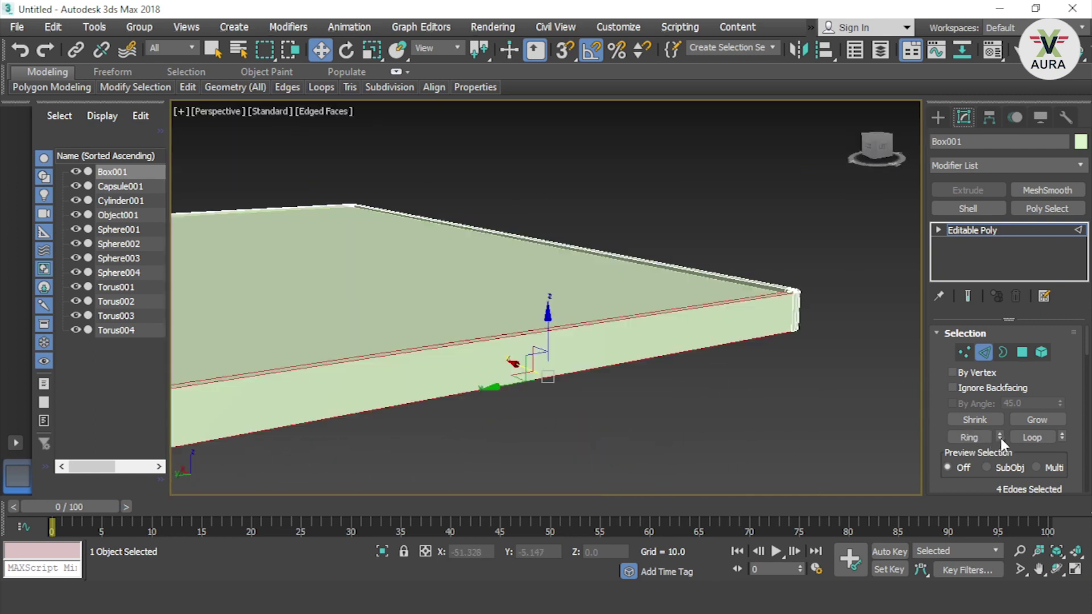
pyautogui.scroll(-2, 933, 401)
pyautogui.scroll(-3, 936, 403)
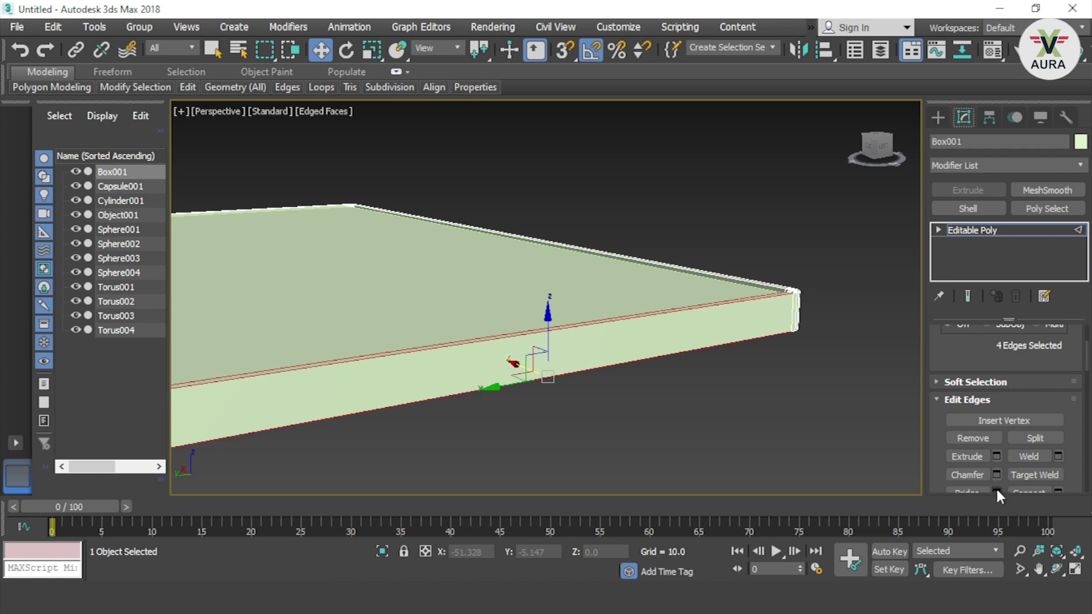
pyautogui.scroll(-2, 936, 448)
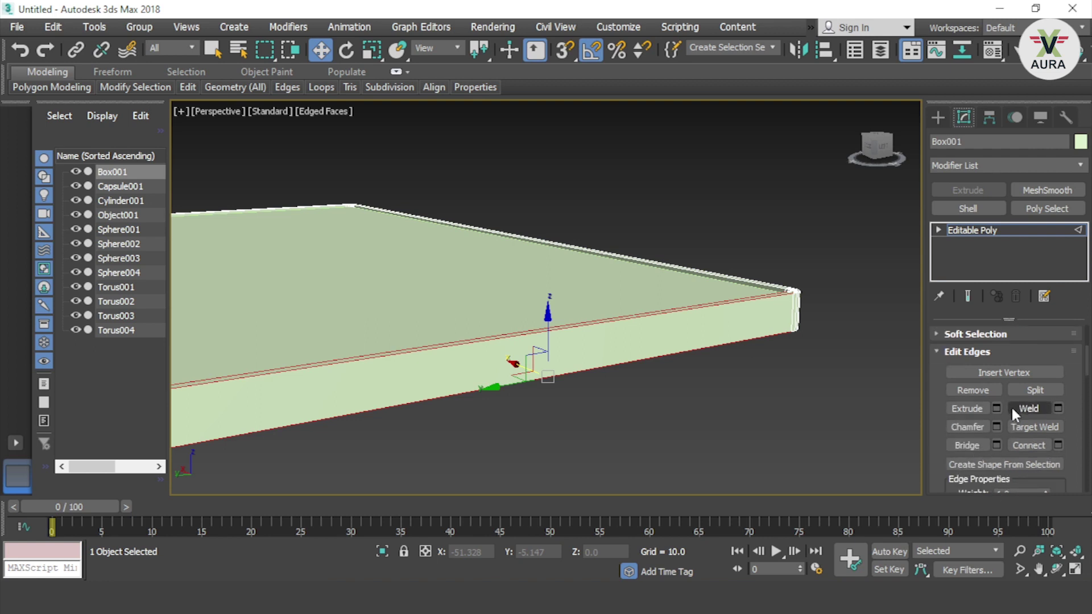
pyautogui.click(1060, 446)
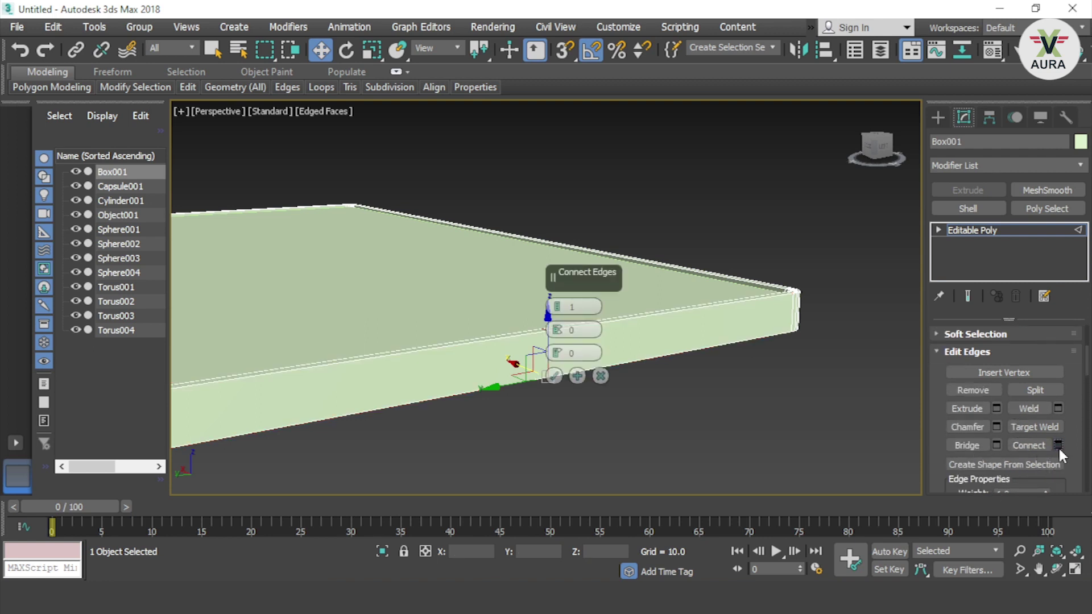
pyautogui.scroll(2, 539, 363)
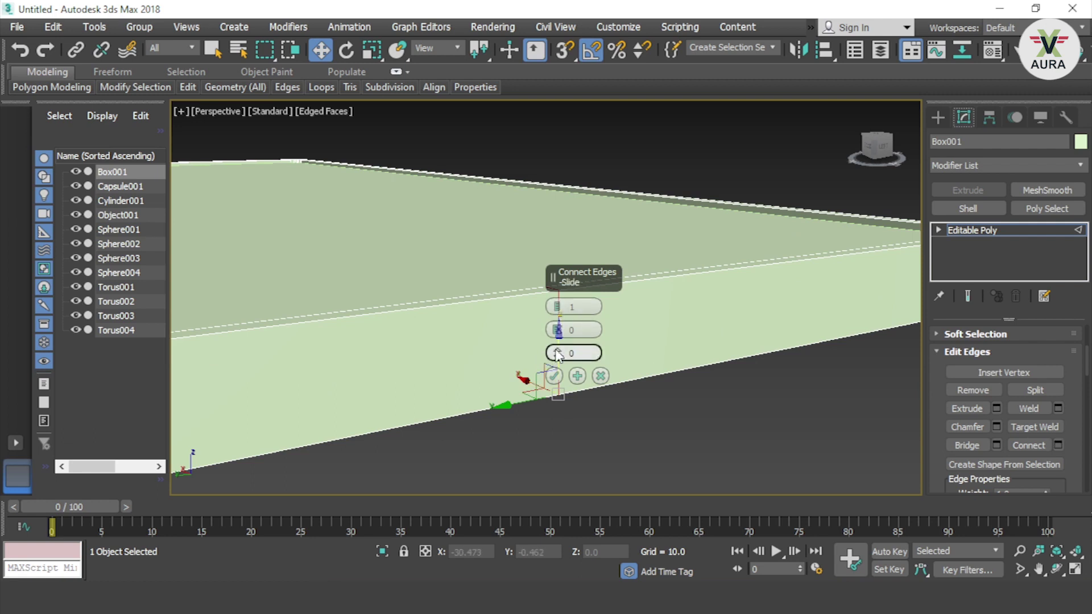
pyautogui.moveTo(557, 309); pyautogui.dragTo(558, 301)
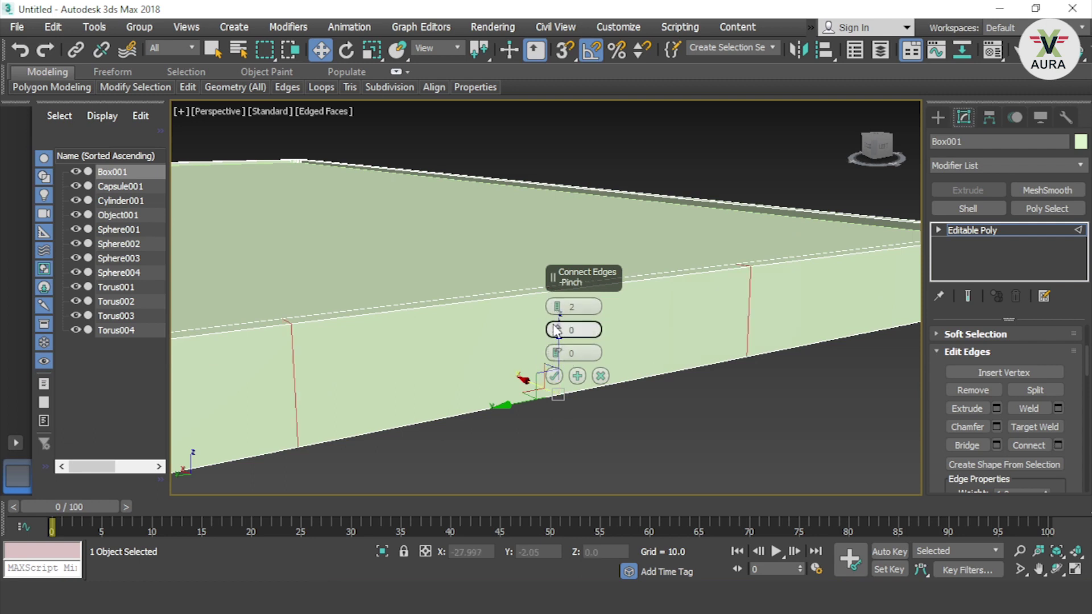
pyautogui.moveTo(565, 337)
pyautogui.mouseDown()
pyautogui.moveTo(559, 526)
pyautogui.moveTo(567, 519)
pyautogui.mouseUp()
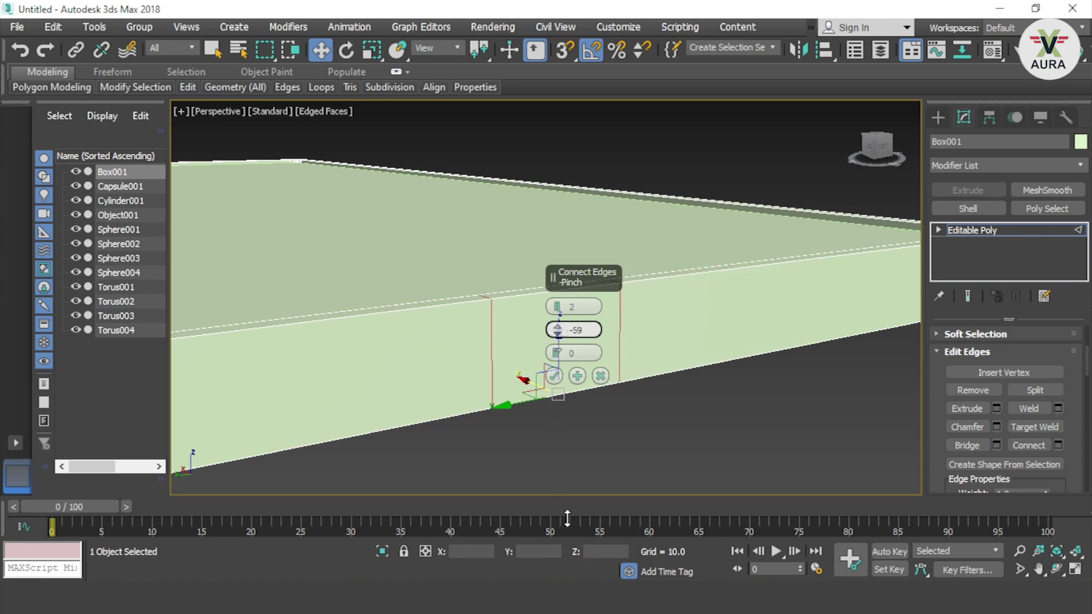
pyautogui.moveTo(567, 519); pyautogui.dragTo(567, 535)
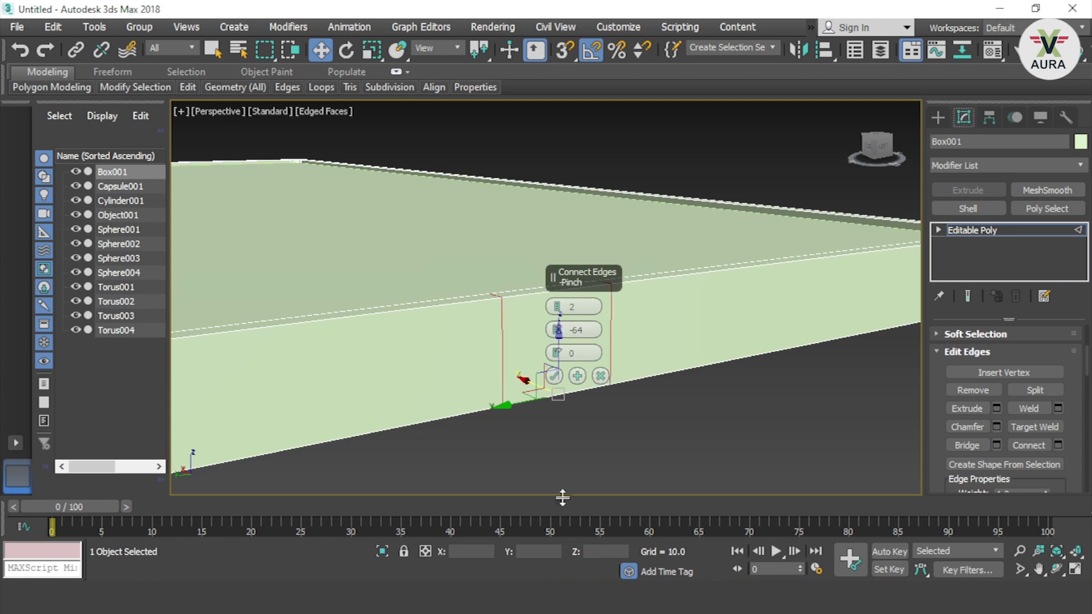
pyautogui.click(555, 375)
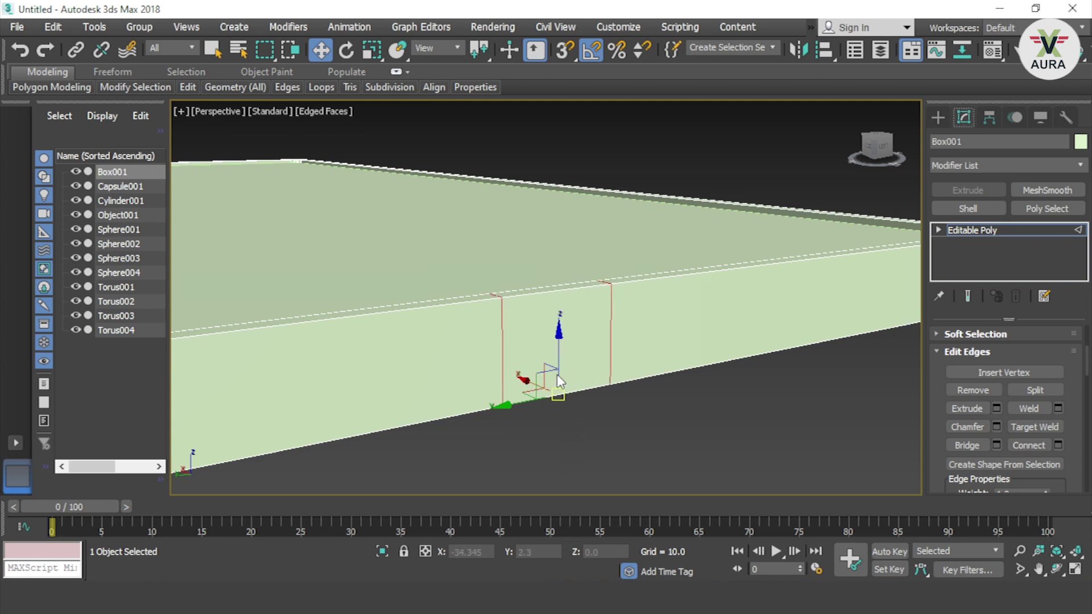
# Step: Connect the two new vertical edges with two horizontal edges spread apart, pinch 31
pyautogui.click(504, 354)
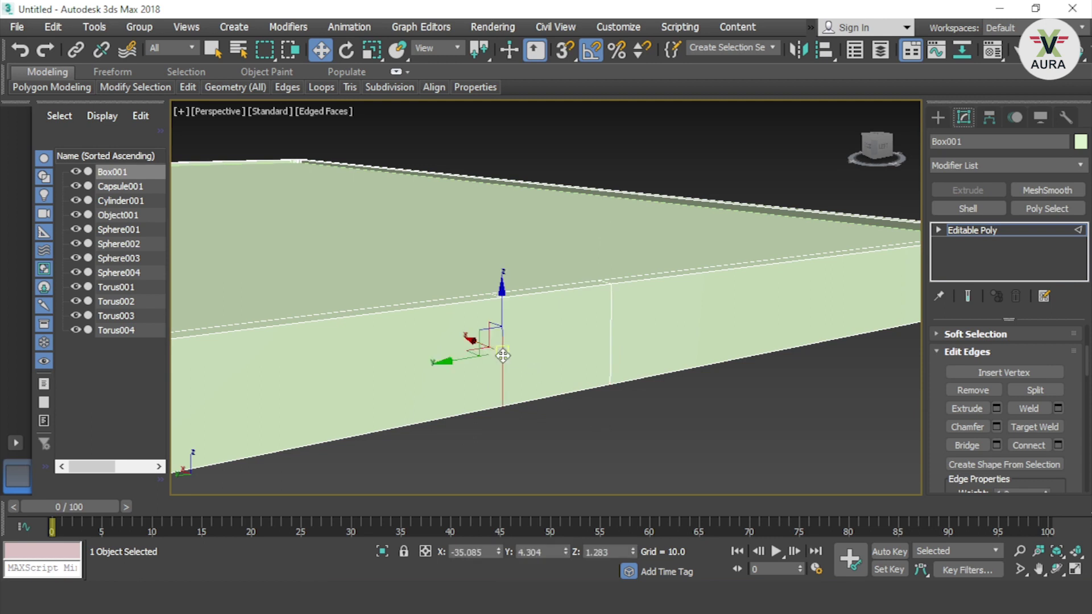
pyautogui.hotkey('alt', 'r')
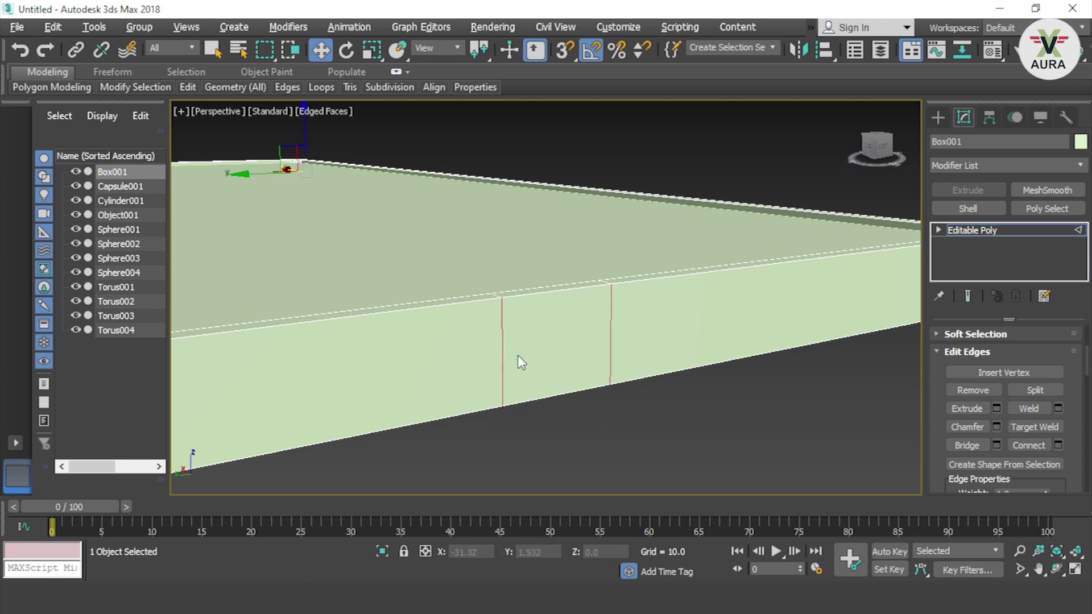
pyautogui.click(1058, 444)
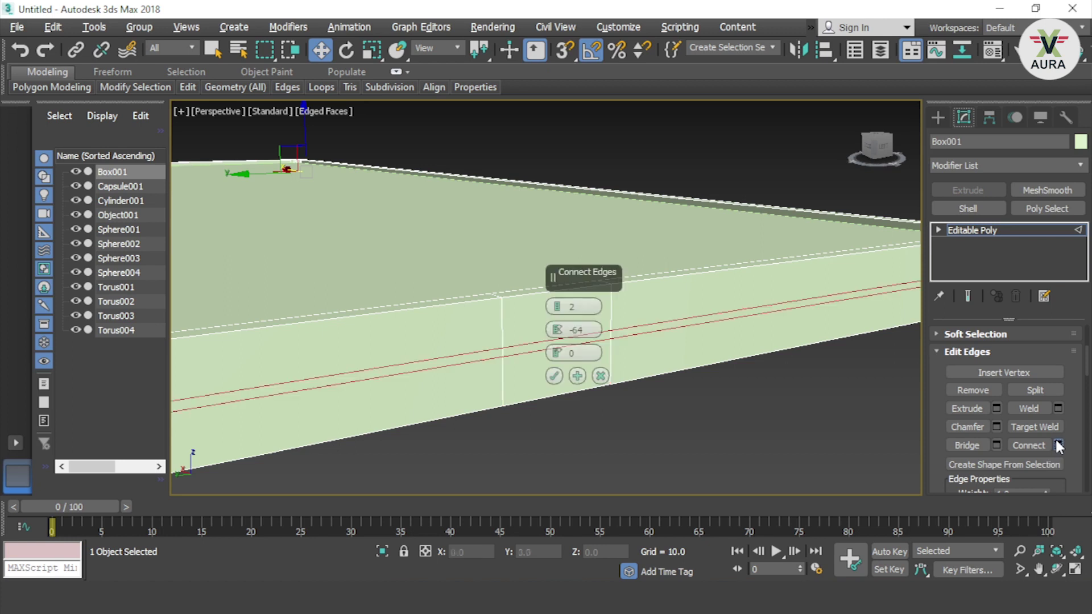
pyautogui.moveTo(569, 330)
pyautogui.mouseDown()
pyautogui.moveTo(600, 218)
pyautogui.moveTo(602, 119)
pyautogui.mouseUp()
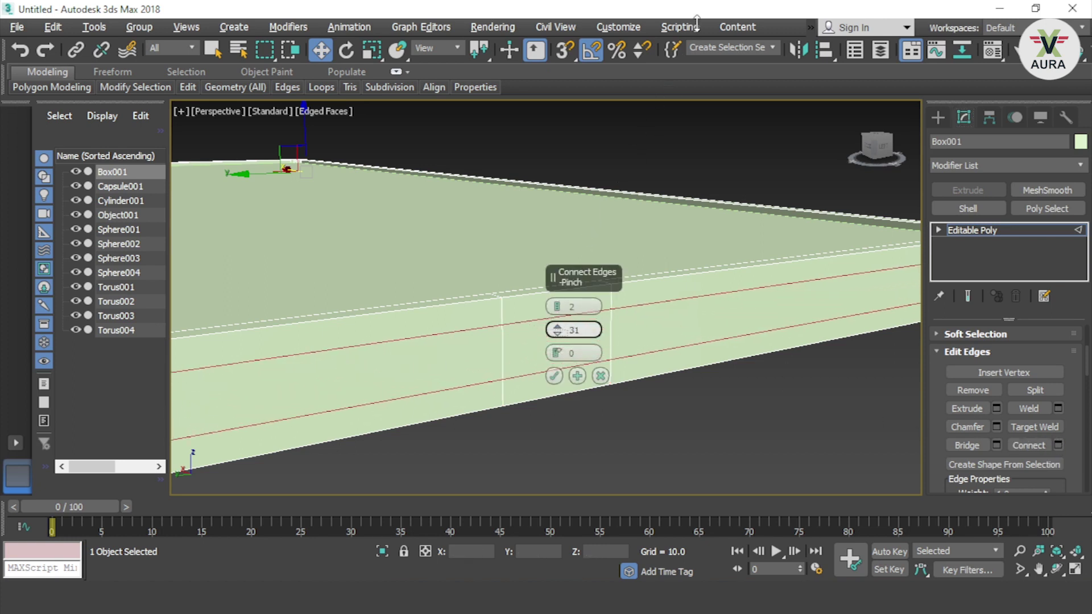
pyautogui.click(554, 376)
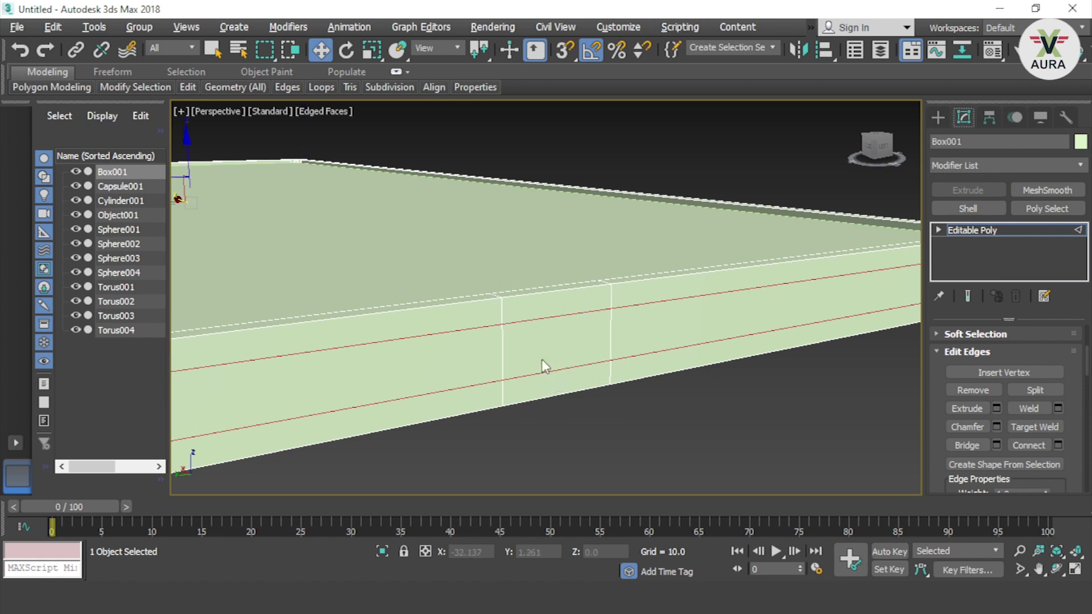
# Step: Select the small side face and inset it by 0.205
pyautogui.press('4')
pyautogui.click(596, 334)
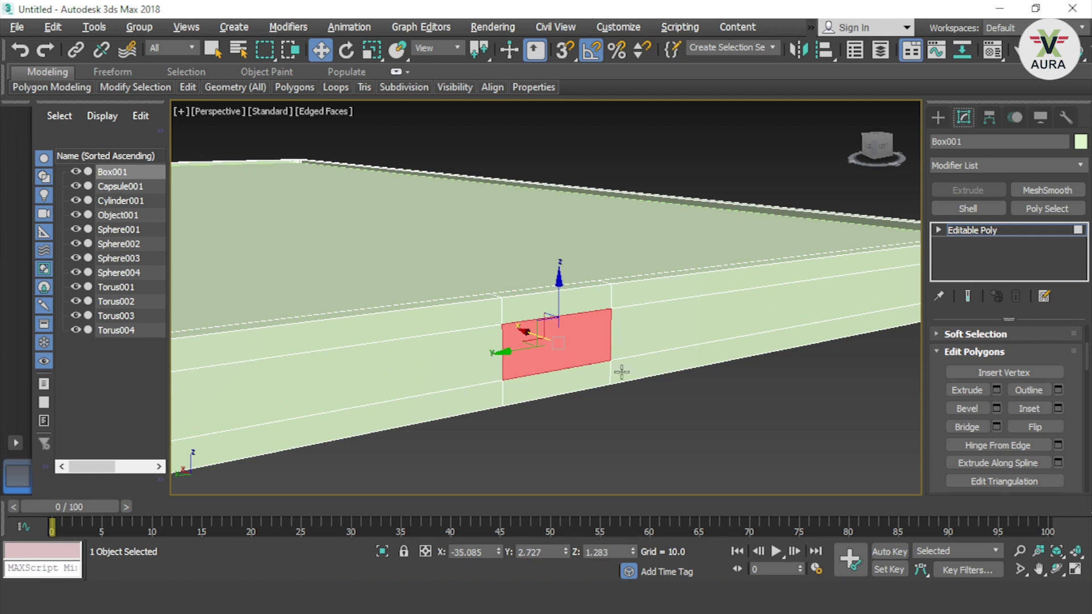
pyautogui.click(1058, 409)
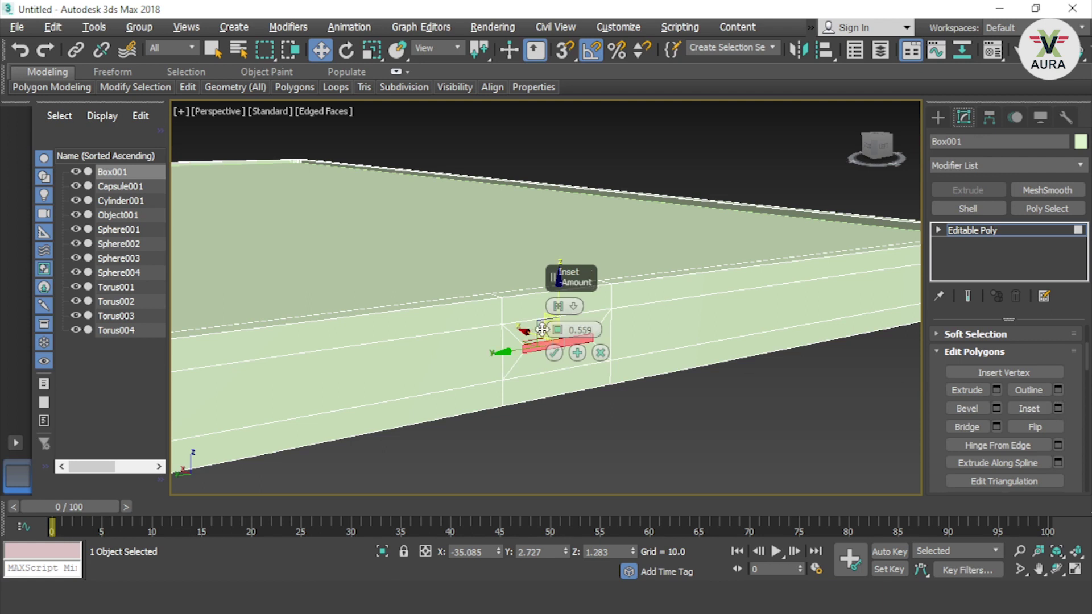
pyautogui.moveTo(558, 330)
pyautogui.mouseDown()
pyautogui.moveTo(559, 319)
pyautogui.moveTo(557, 331)
pyautogui.mouseUp()
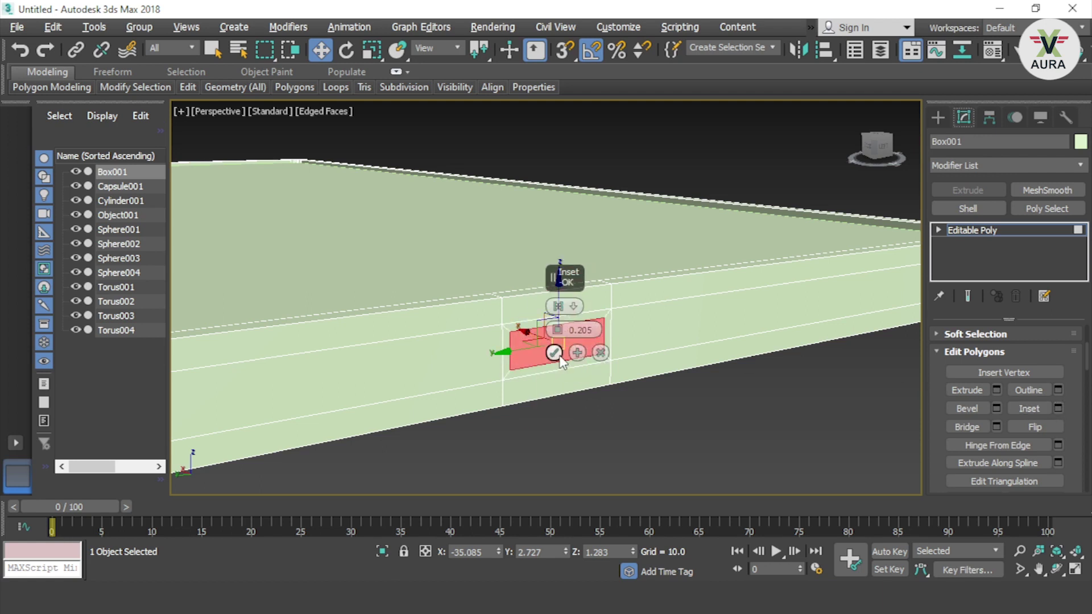
pyautogui.click(554, 352)
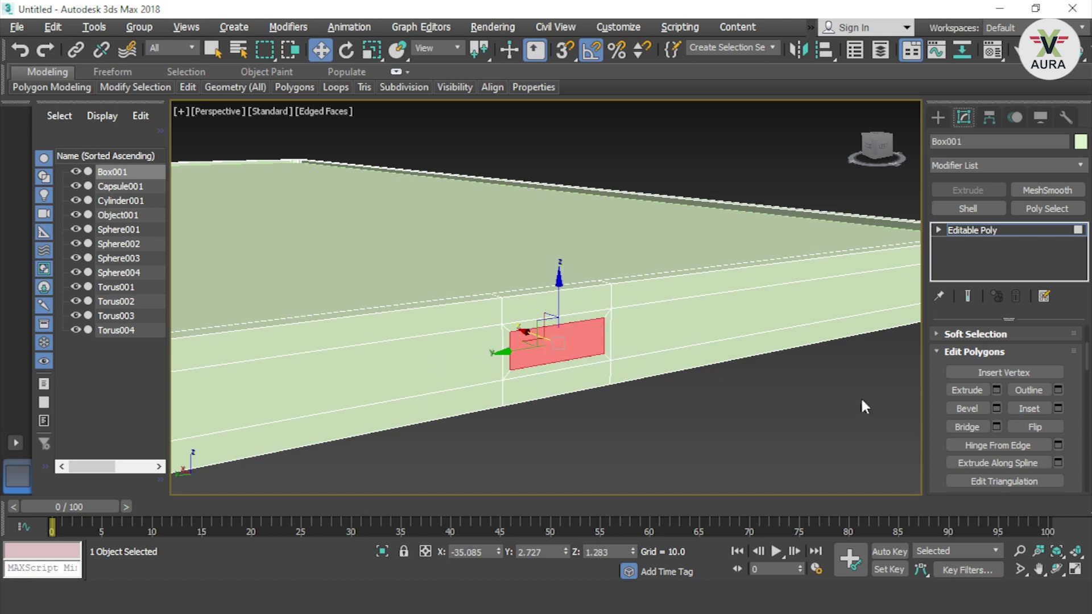
# Step: Extrude the inset face inward by -2.555 to recess it into the body
pyautogui.click(997, 390)
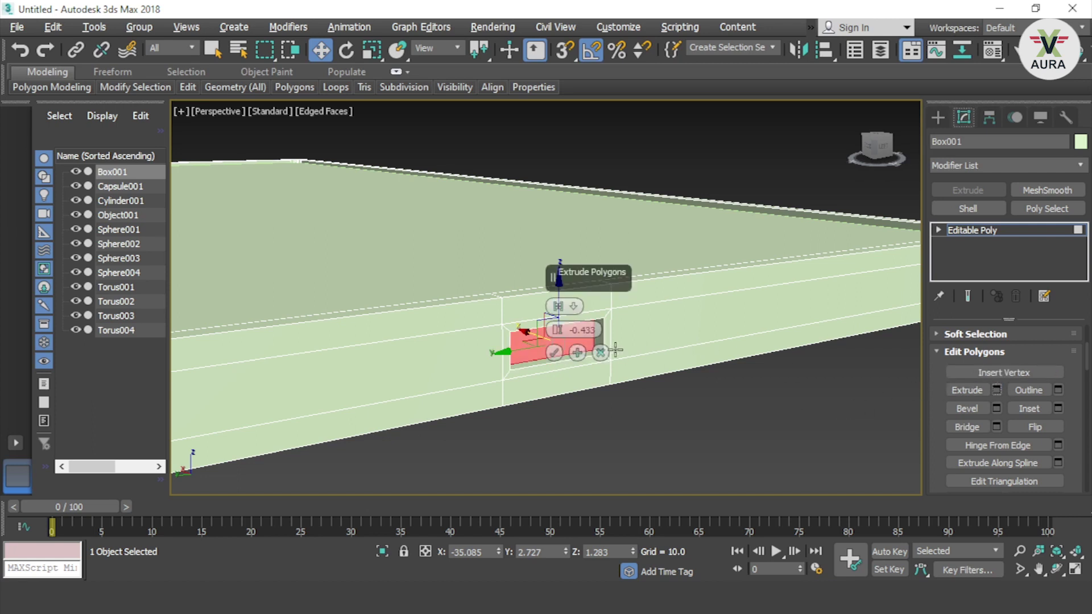
pyautogui.moveTo(555, 330); pyautogui.dragTo(555, 335)
pyautogui.click(554, 352)
# Step: Scale the recessed side face down so a bevelled rim surrounds it
pyautogui.moveTo(615, 414)
pyautogui.keyDown('alt'); pyautogui.mouseDown(button='middle')
pyautogui.moveTo(654, 435)
pyautogui.moveTo(631, 413)
pyautogui.moveTo(608, 419)
pyautogui.mouseUp(button='middle'); pyautogui.keyUp('alt')
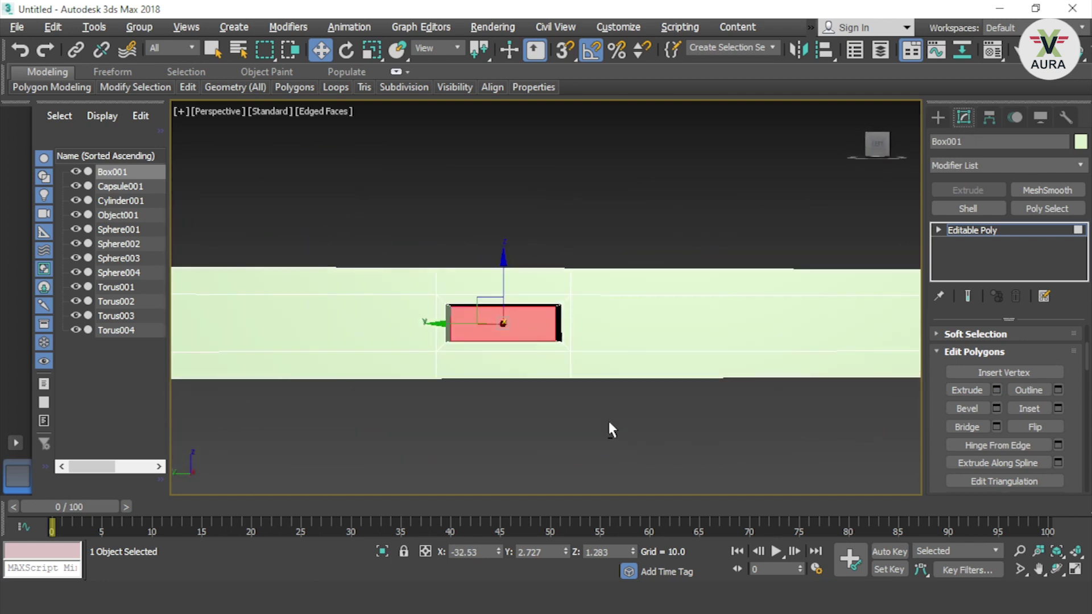
pyautogui.press('r')
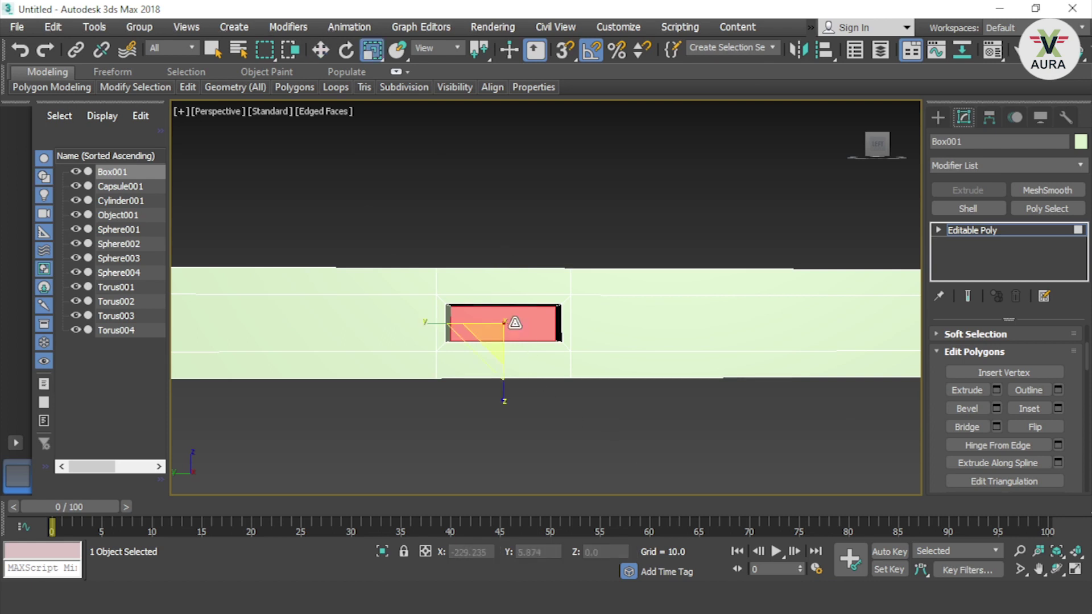
pyautogui.moveTo(496, 403); pyautogui.dragTo(513, 358)
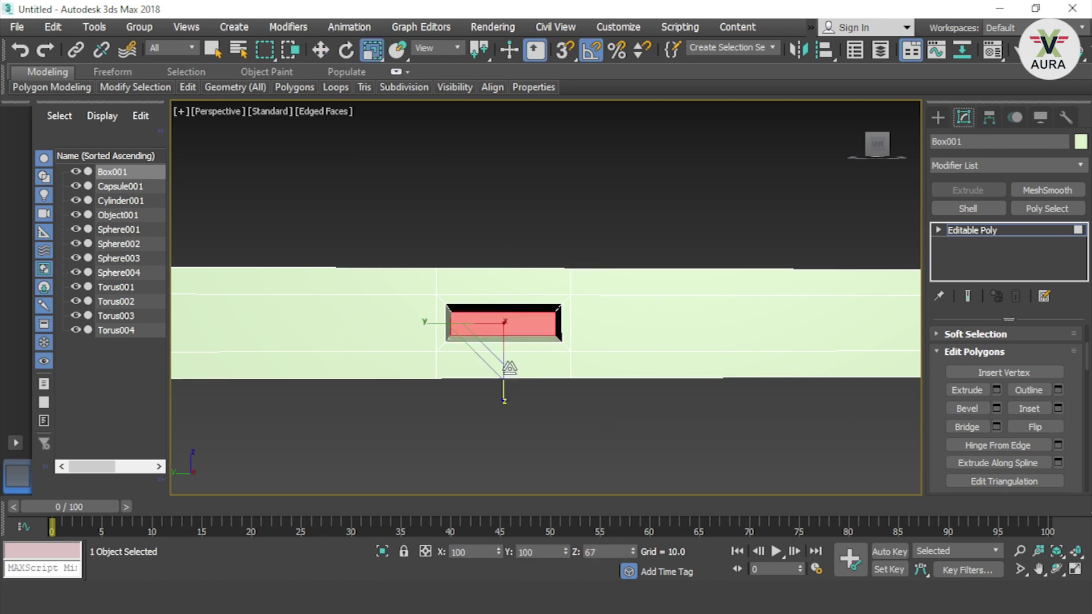
pyautogui.click(561, 414)
# Step: Leave Polygon mode and return to the whole Editable Poly body
pyautogui.moveTo(561, 414)
pyautogui.keyDown('alt'); pyautogui.mouseDown(button='middle')
pyautogui.moveTo(583, 444)
pyautogui.moveTo(647, 446)
pyautogui.moveTo(471, 441)
pyautogui.moveTo(548, 478)
pyautogui.moveTo(738, 462)
pyautogui.moveTo(845, 412)
pyautogui.mouseUp(button='middle'); pyautogui.keyUp('alt')
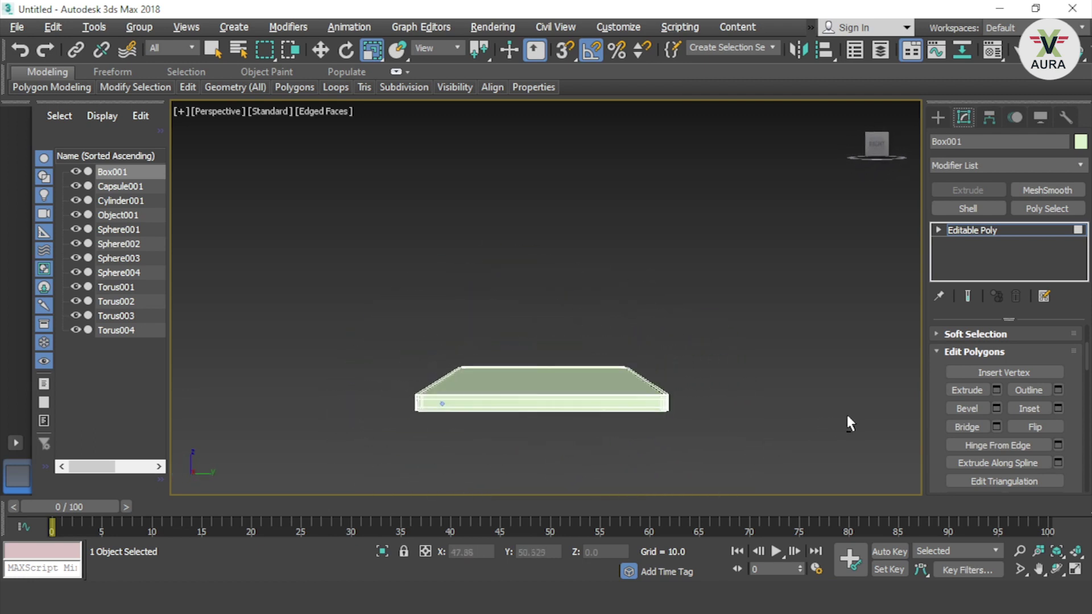
pyautogui.scroll(4, 431, 409)
pyautogui.click(482, 387)
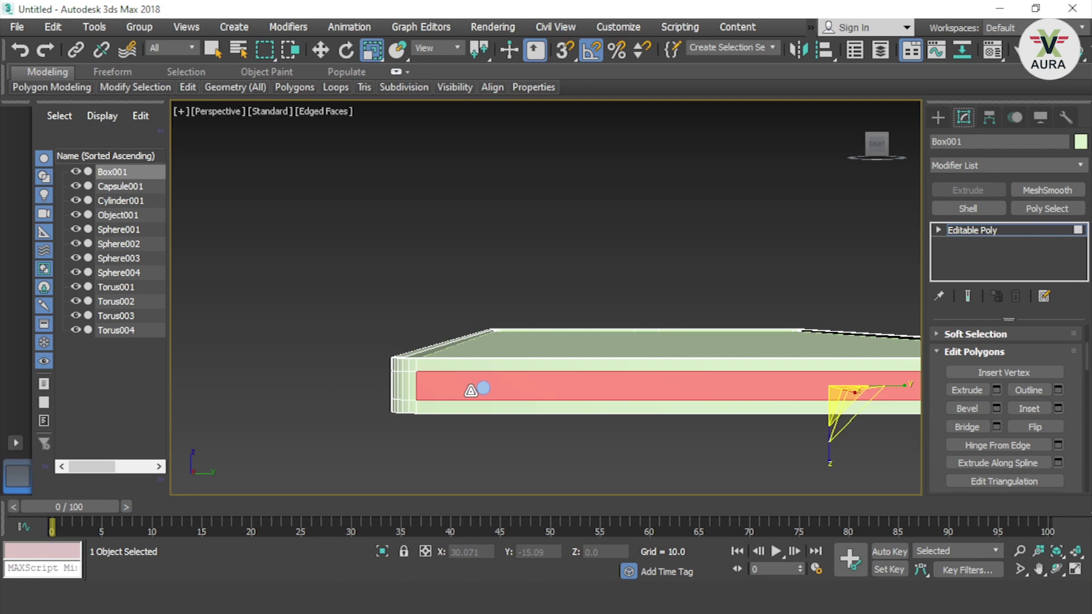
pyautogui.scroll(3, 1000, 378)
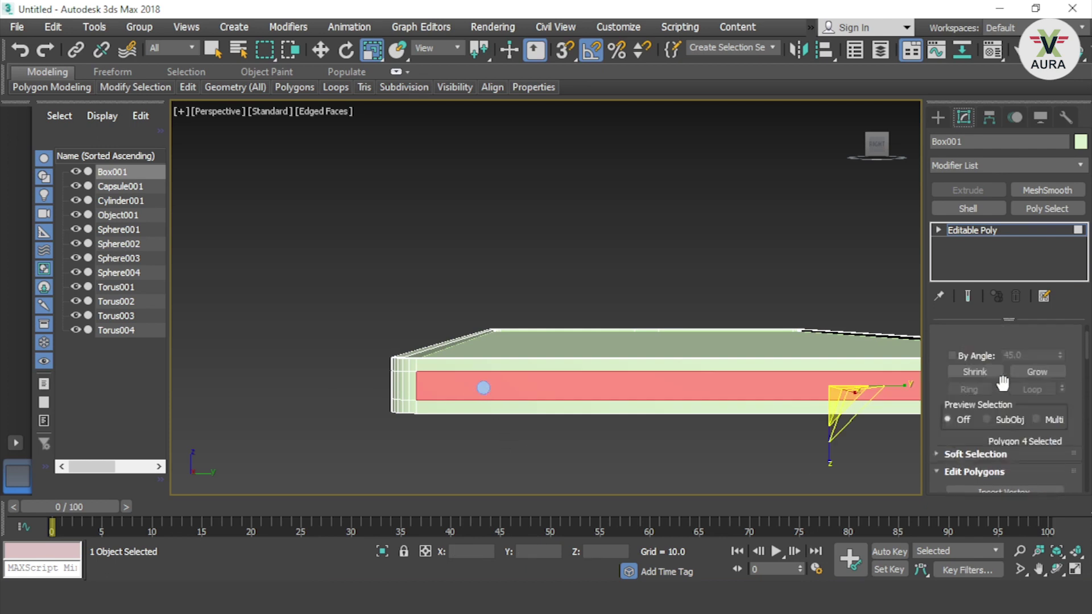
pyautogui.scroll(2, 1000, 378)
pyautogui.click(1027, 352)
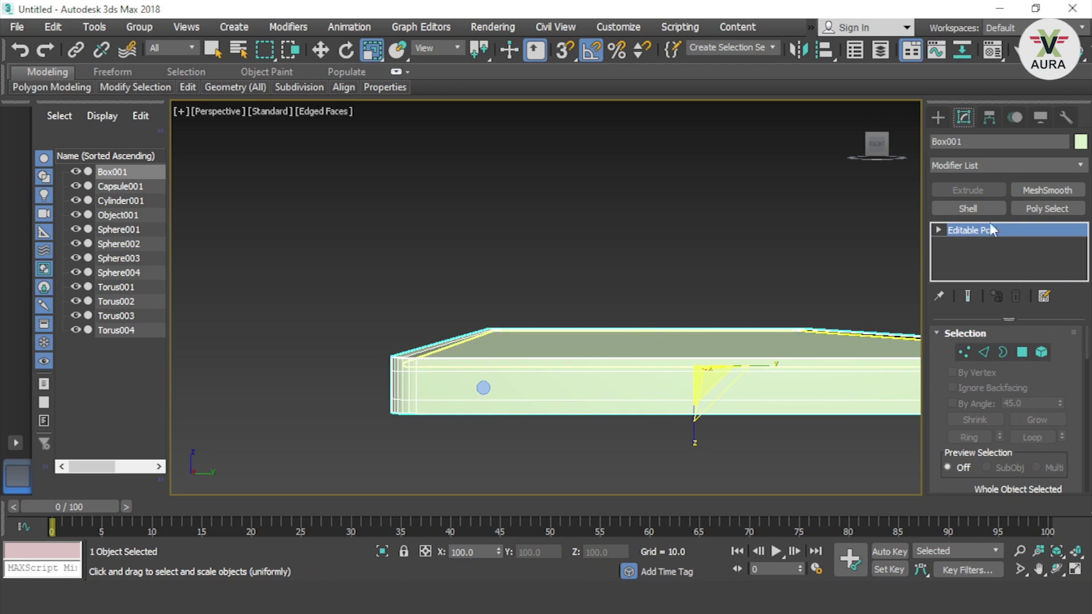
# Step: Make a Boolean on Box001 that subtracts Cylinder001
pyautogui.click(939, 116)
pyautogui.click(990, 161)
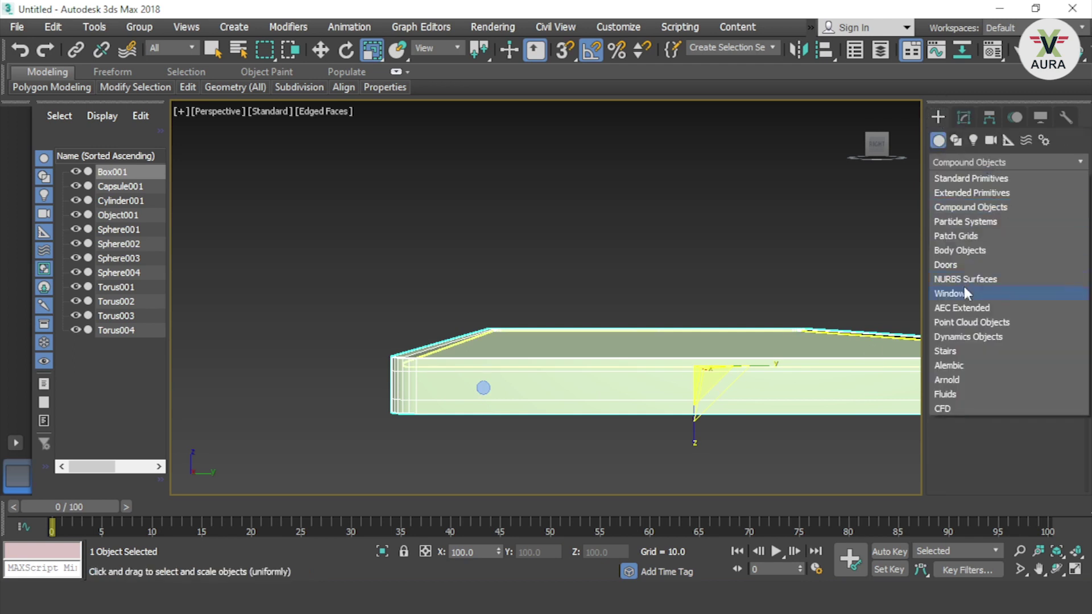
pyautogui.click(987, 211)
pyautogui.click(1050, 247)
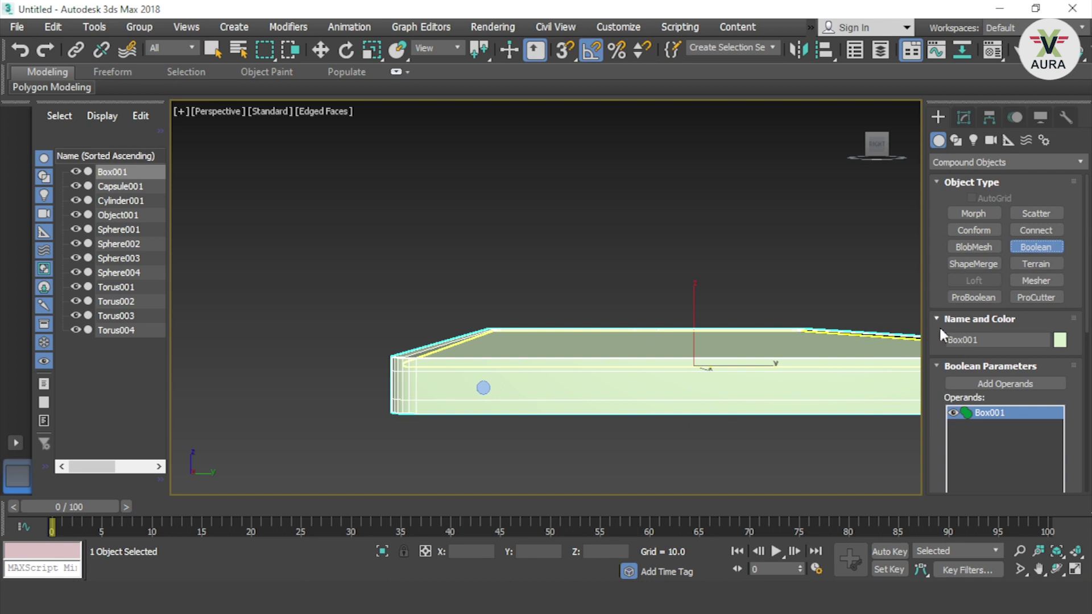
pyautogui.click(1003, 384)
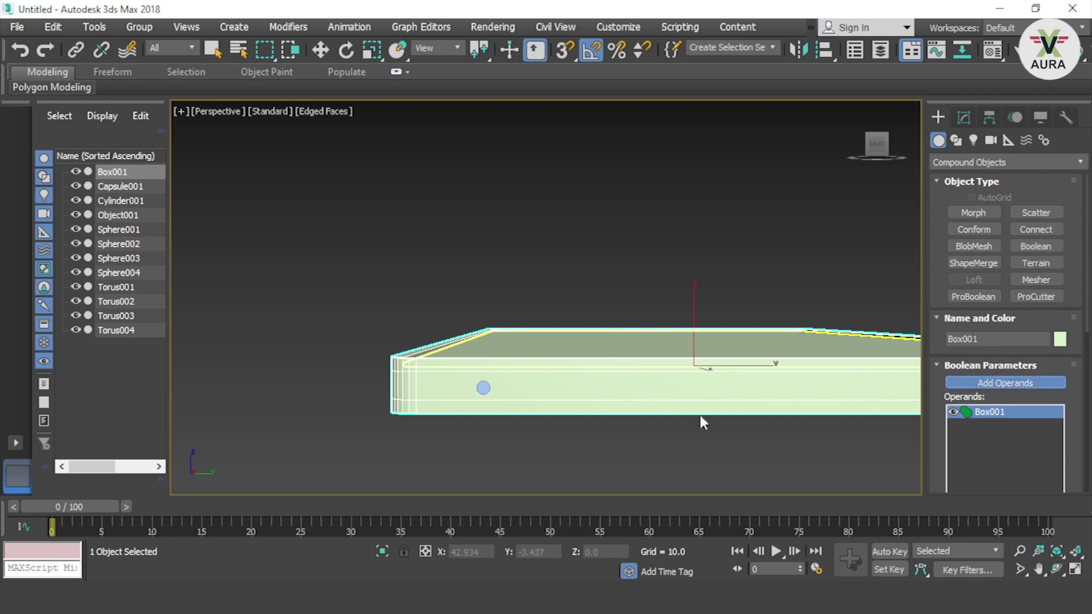
pyautogui.click(485, 389)
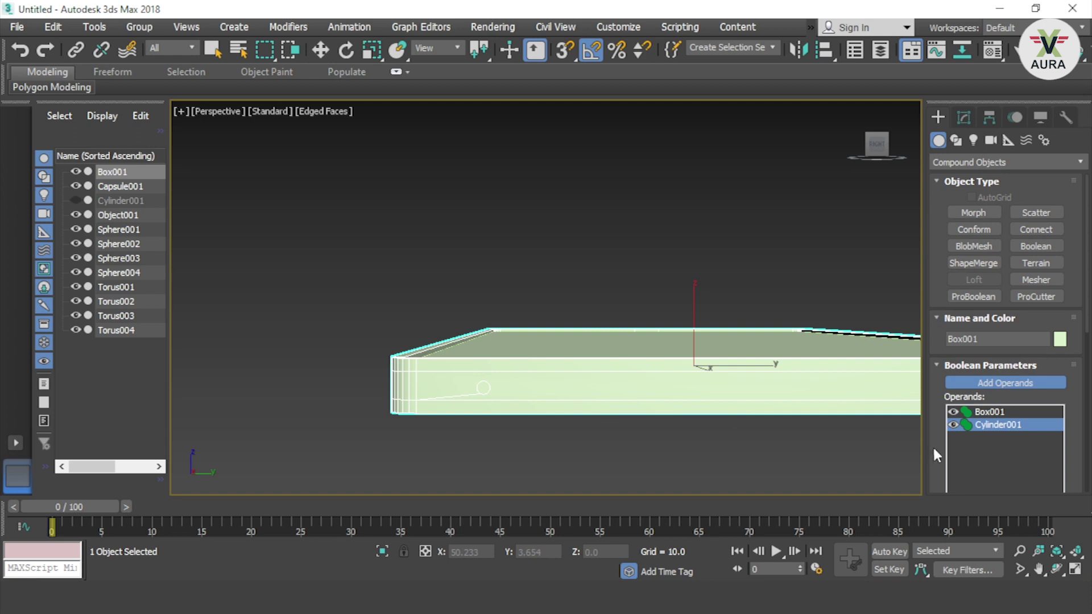
pyautogui.moveTo(933, 445); pyautogui.dragTo(958, 193)
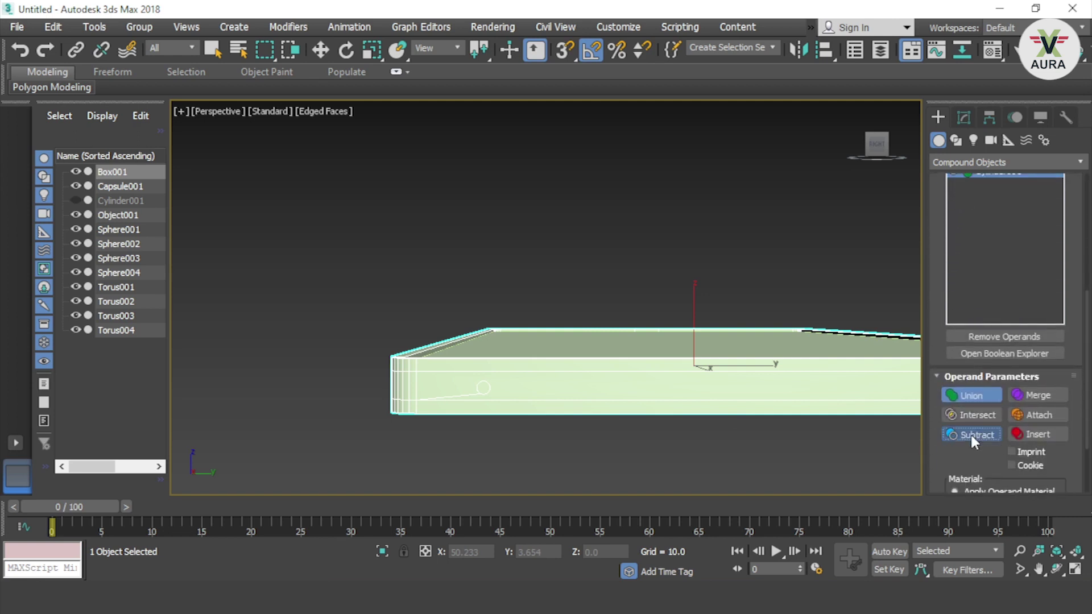
pyautogui.click(971, 432)
# Step: Orbit and zoom around the body to inspect the round hole in its side
pyautogui.scroll(5, 492, 421)
pyautogui.moveTo(709, 438)
pyautogui.keyDown('alt'); pyautogui.mouseDown(button='middle')
pyautogui.moveTo(683, 466)
pyautogui.moveTo(672, 454)
pyautogui.moveTo(772, 477)
pyautogui.moveTo(618, 466)
pyautogui.moveTo(601, 435)
pyautogui.moveTo(565, 415)
pyautogui.moveTo(432, 359)
pyautogui.moveTo(356, 344)
pyautogui.moveTo(348, 394)
pyautogui.moveTo(363, 429)
pyautogui.moveTo(544, 497)
pyautogui.moveTo(655, 500)
pyautogui.moveTo(678, 478)
pyautogui.moveTo(629, 370)
pyautogui.moveTo(480, 317)
pyautogui.moveTo(611, 379)
pyautogui.moveTo(654, 465)
pyautogui.moveTo(650, 482)
pyautogui.moveTo(648, 324)
pyautogui.moveTo(609, 341)
pyautogui.moveTo(602, 370)
pyautogui.moveTo(490, 342)
pyautogui.moveTo(493, 261)
pyautogui.mouseUp(button='middle'); pyautogui.keyUp('alt')
pyautogui.scroll(-5, 673, 454)
pyautogui.scroll(2, 611, 379)
pyautogui.scroll(-4, 598, 385)
pyautogui.scroll(3, 558, 390)
pyautogui.scroll(2, 558, 388)
pyautogui.scroll(-2, 557, 384)
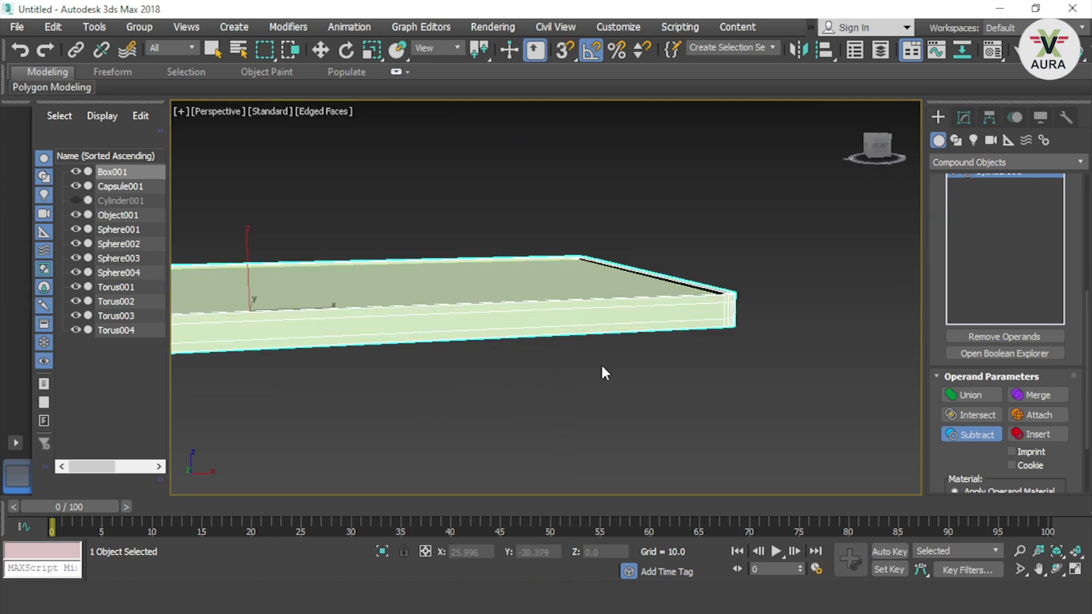
# Step: Switch the Create panel to the Extended Primitives category
pyautogui.click(967, 116)
pyautogui.click(949, 117)
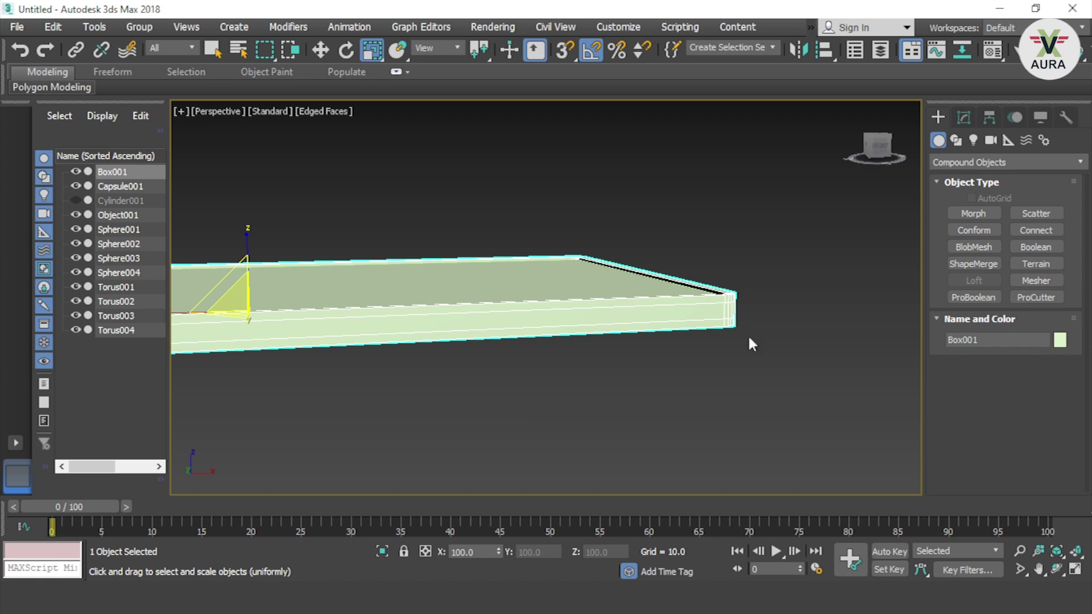
pyautogui.click(955, 162)
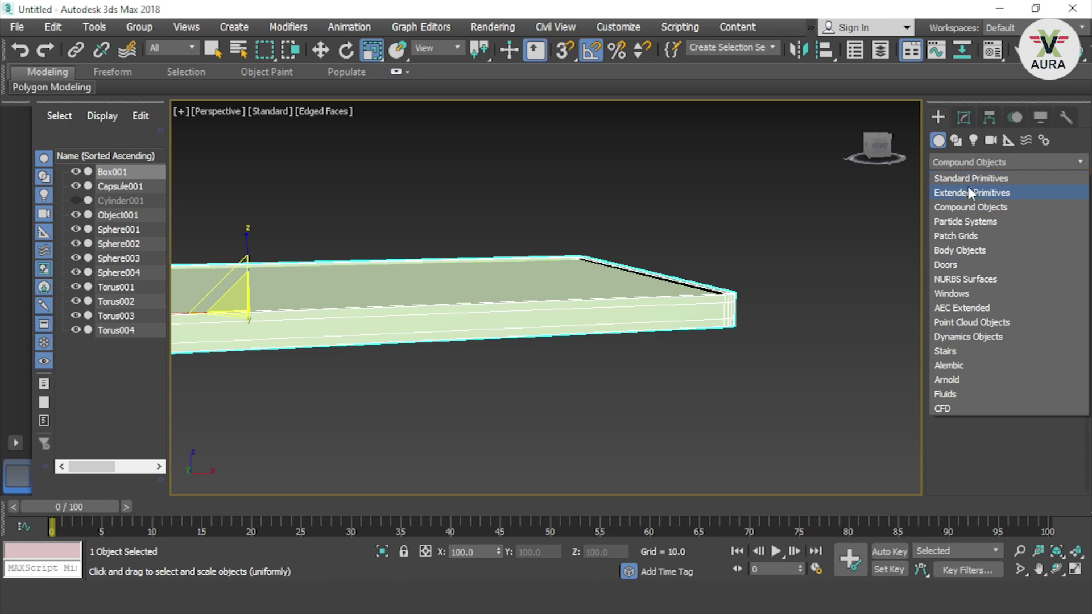
pyautogui.click(967, 192)
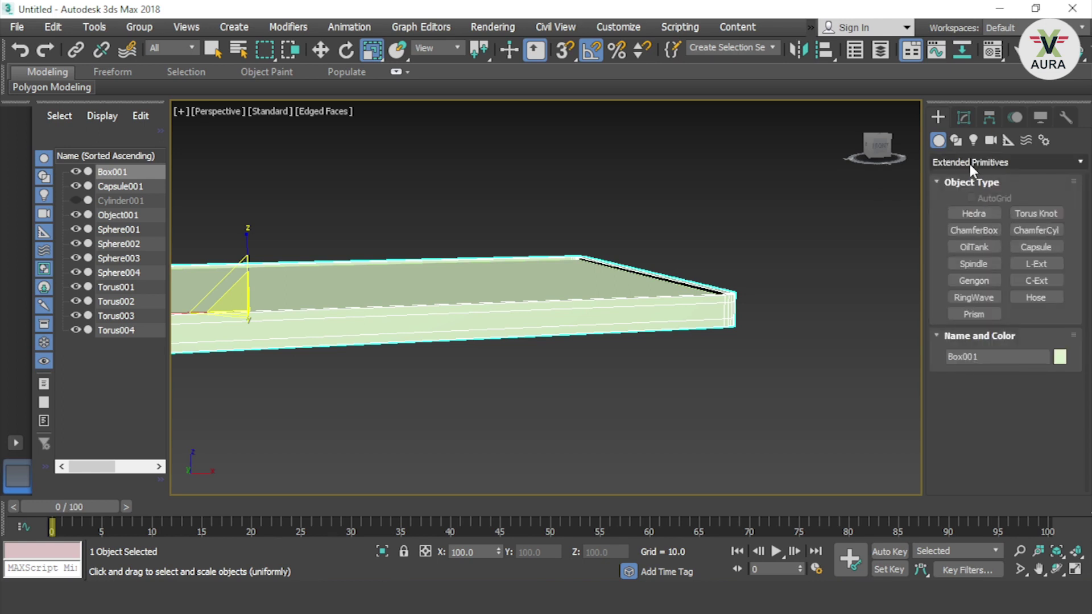
pyautogui.click(969, 165)
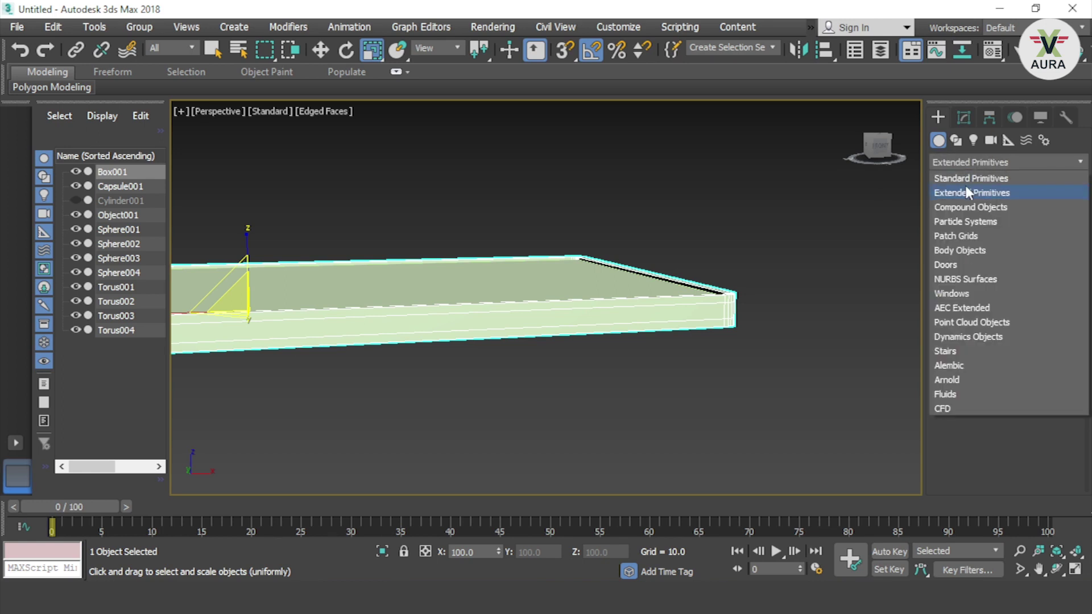
pyautogui.click(969, 178)
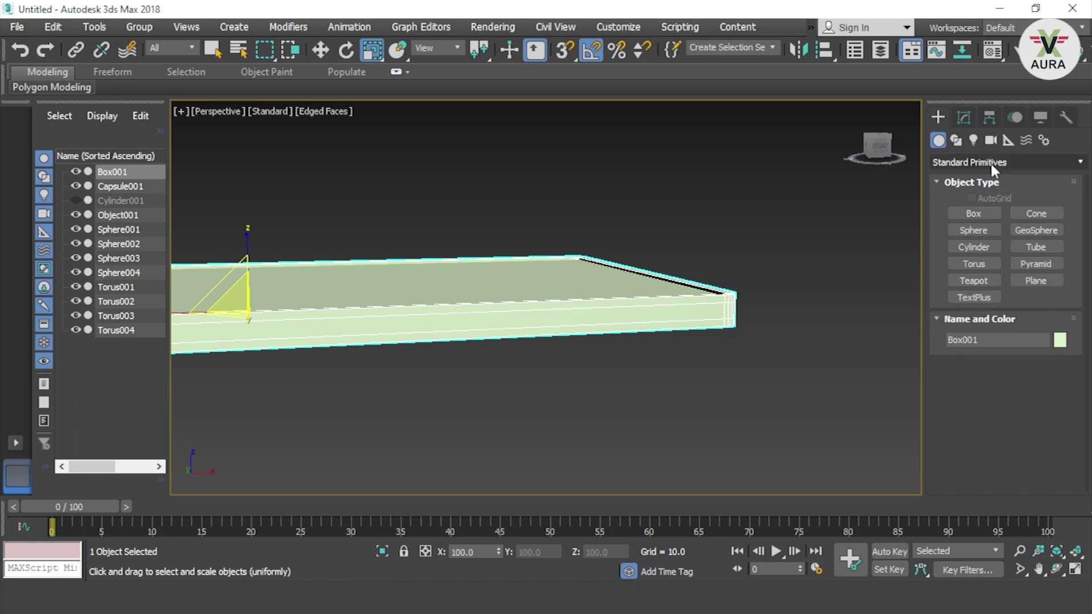
pyautogui.click(962, 158)
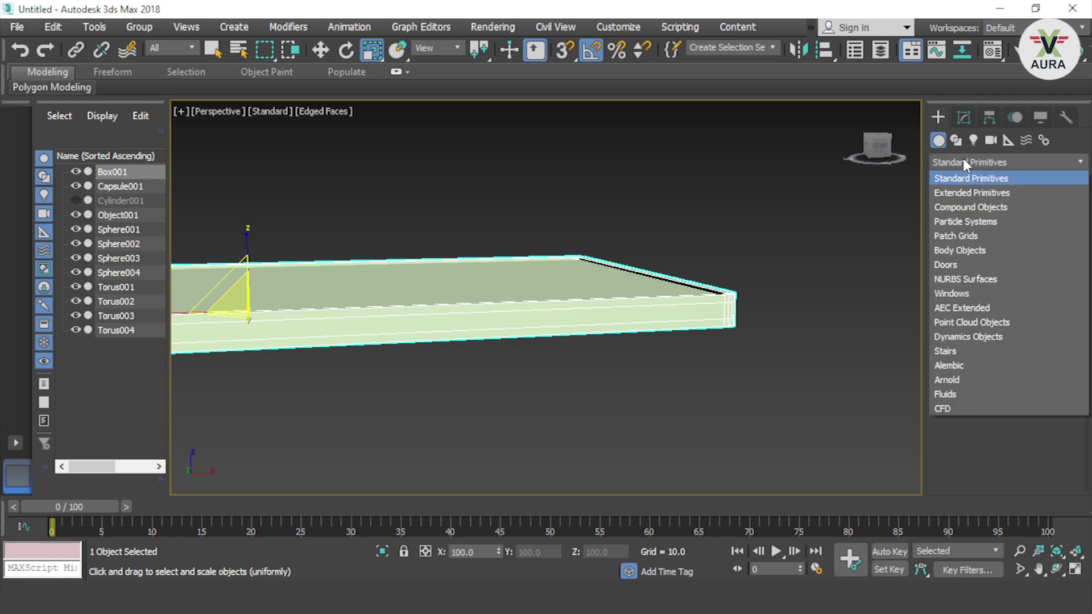
pyautogui.click(962, 193)
# Step: Draw a small capsule below the box and squash it along Y
pyautogui.click(1024, 249)
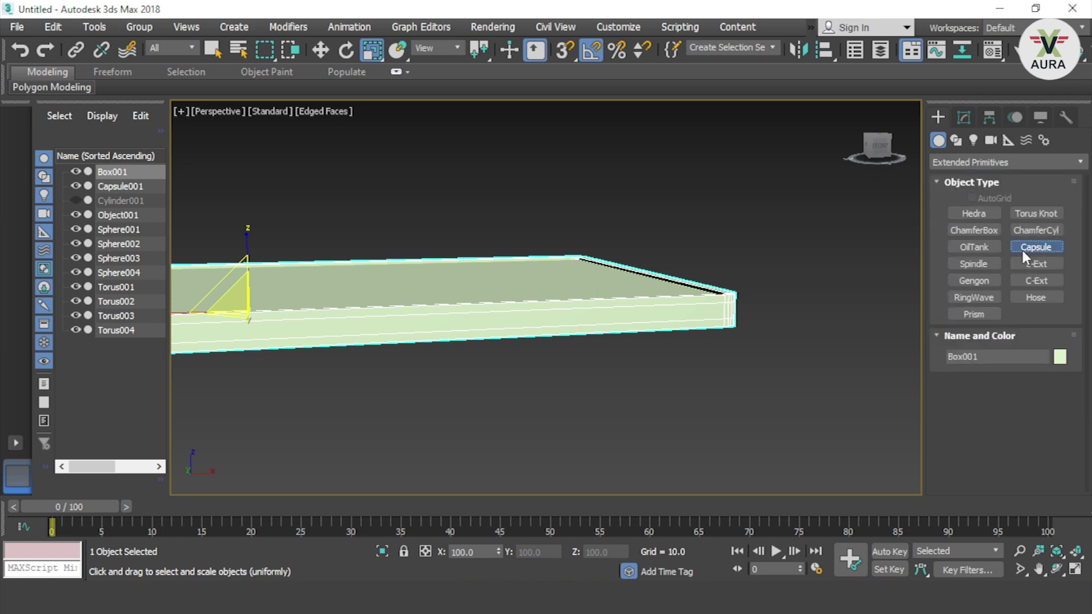
pyautogui.click(603, 371)
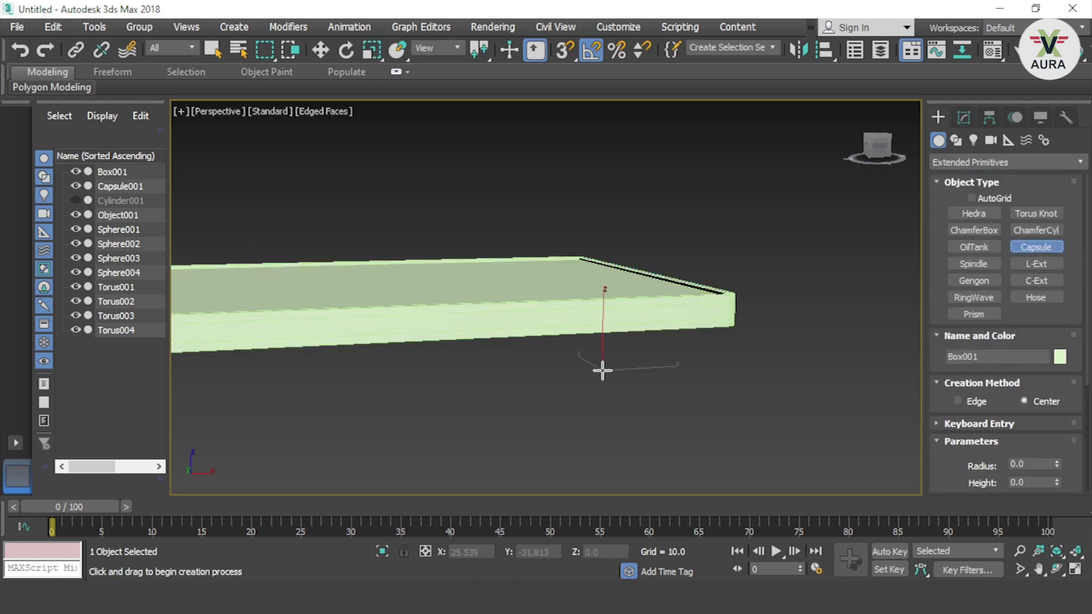
pyautogui.click(608, 371)
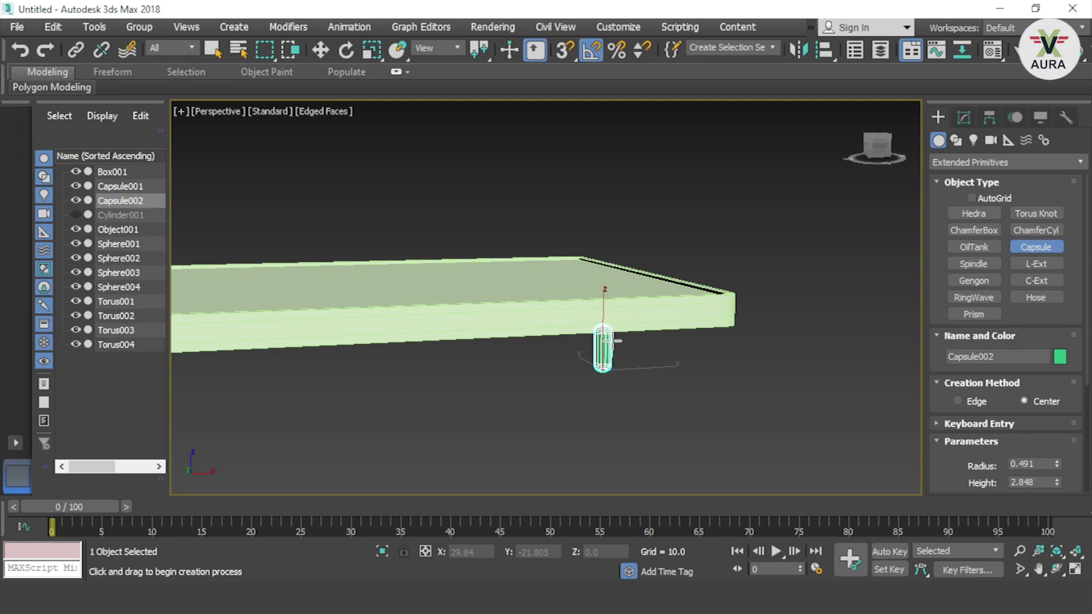
pyautogui.scroll(5, 591, 355)
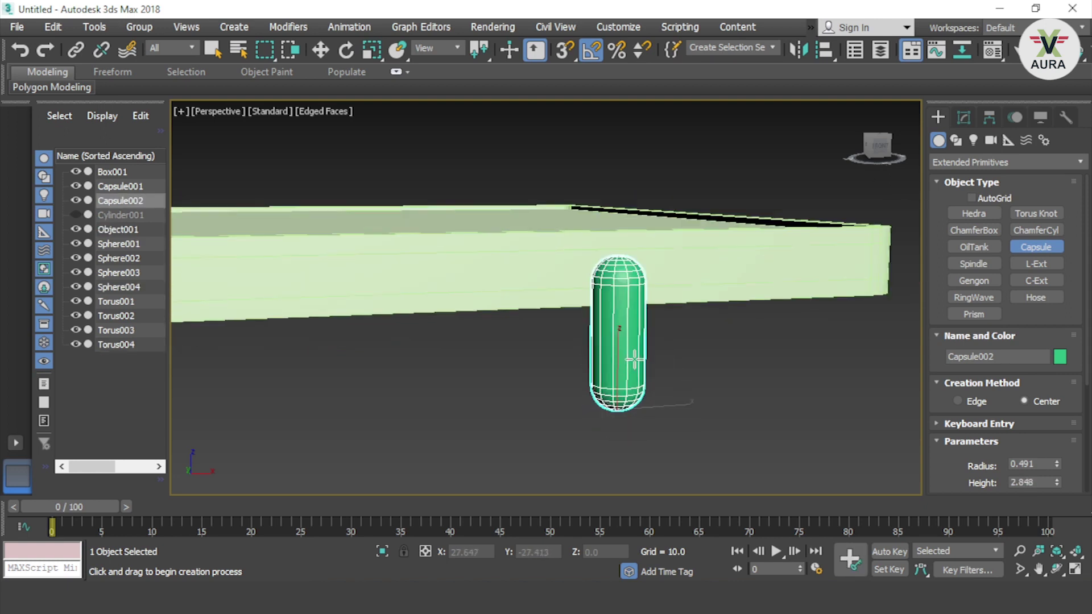
pyautogui.press('r')
pyautogui.moveTo(647, 425)
pyautogui.mouseDown()
pyautogui.moveTo(587, 348)
pyautogui.moveTo(611, 330)
pyautogui.moveTo(605, 378)
pyautogui.mouseUp()
# Step: Narrow the capsule along X and rotate it 90° about Y
pyautogui.moveTo(547, 413); pyautogui.dragTo(582, 411)
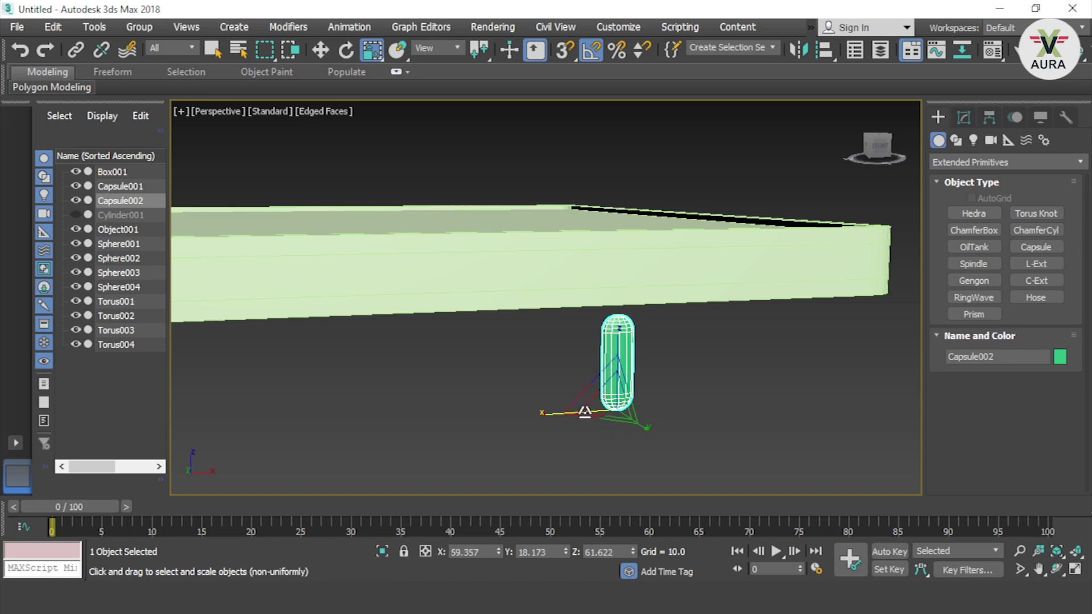
pyautogui.press('e')
pyautogui.moveTo(573, 379); pyautogui.dragTo(685, 372)
# Step: Move the capsule down to Z 1.258 against the phone body's side edge
pyautogui.press('w')
pyautogui.moveTo(610, 397)
pyautogui.mouseDown()
pyautogui.moveTo(600, 265)
pyautogui.moveTo(611, 262)
pyautogui.moveTo(432, 242)
pyautogui.moveTo(449, 247)
pyautogui.mouseUp()
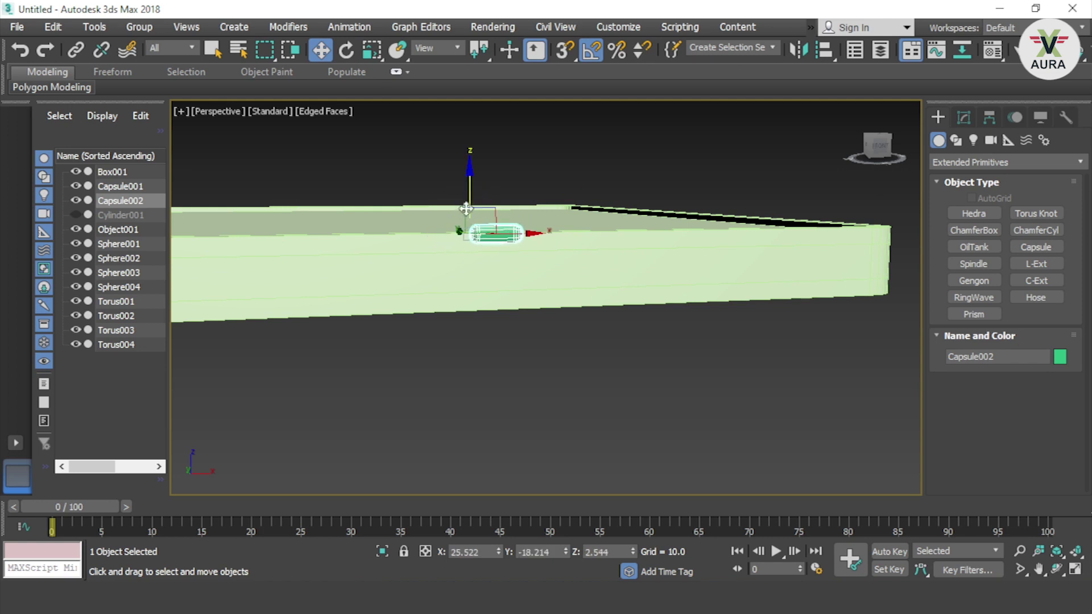
pyautogui.moveTo(468, 183); pyautogui.dragTo(467, 226)
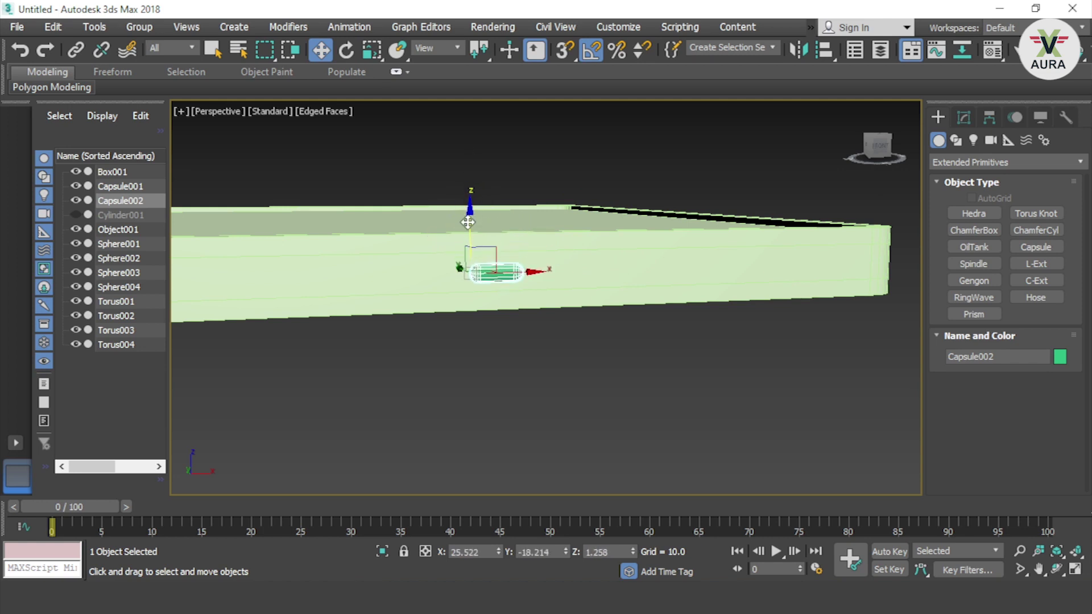
pyautogui.moveTo(536, 273); pyautogui.dragTo(747, 288)
pyautogui.moveTo(752, 315)
pyautogui.keyDown('alt'); pyautogui.mouseDown(button='middle')
pyautogui.moveTo(690, 378)
pyautogui.moveTo(770, 427)
pyautogui.moveTo(778, 378)
pyautogui.moveTo(759, 306)
pyautogui.mouseUp(button='middle'); pyautogui.keyUp('alt')
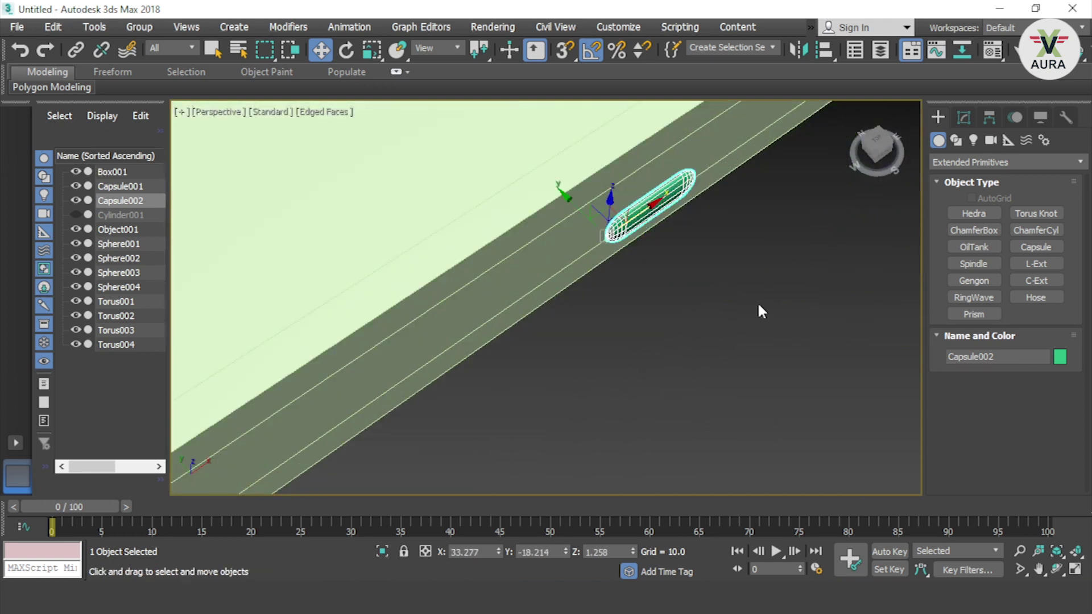
pyautogui.scroll(3, 712, 287)
pyautogui.moveTo(626, 239)
pyautogui.keyDown('alt'); pyautogui.mouseDown(button='middle')
pyautogui.moveTo(653, 265)
pyautogui.moveTo(607, 257)
pyautogui.mouseUp(button='middle'); pyautogui.keyUp('alt')
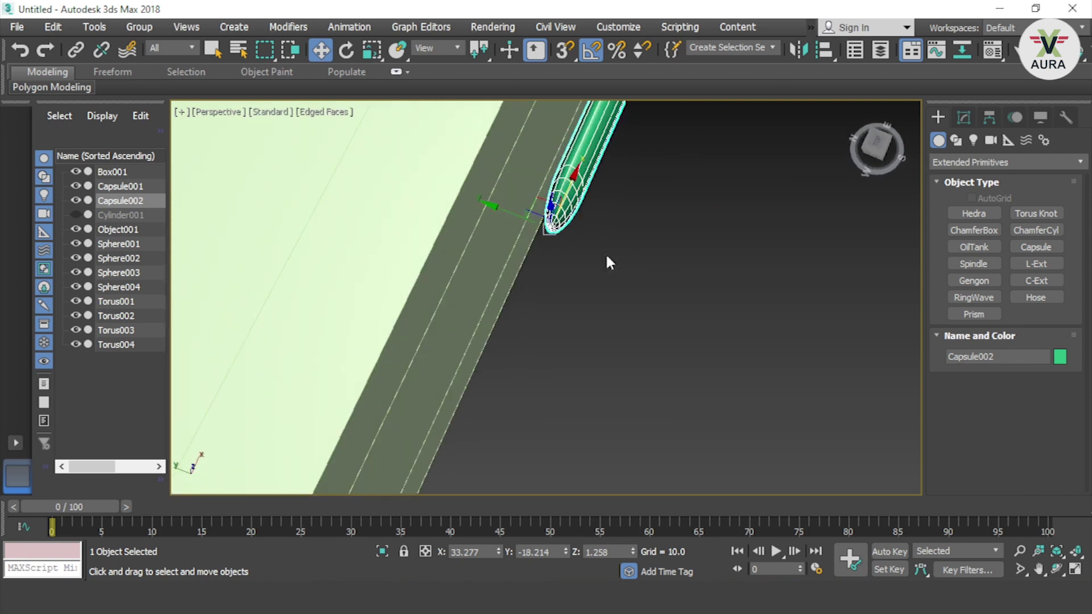
pyautogui.moveTo(507, 212); pyautogui.dragTo(465, 203)
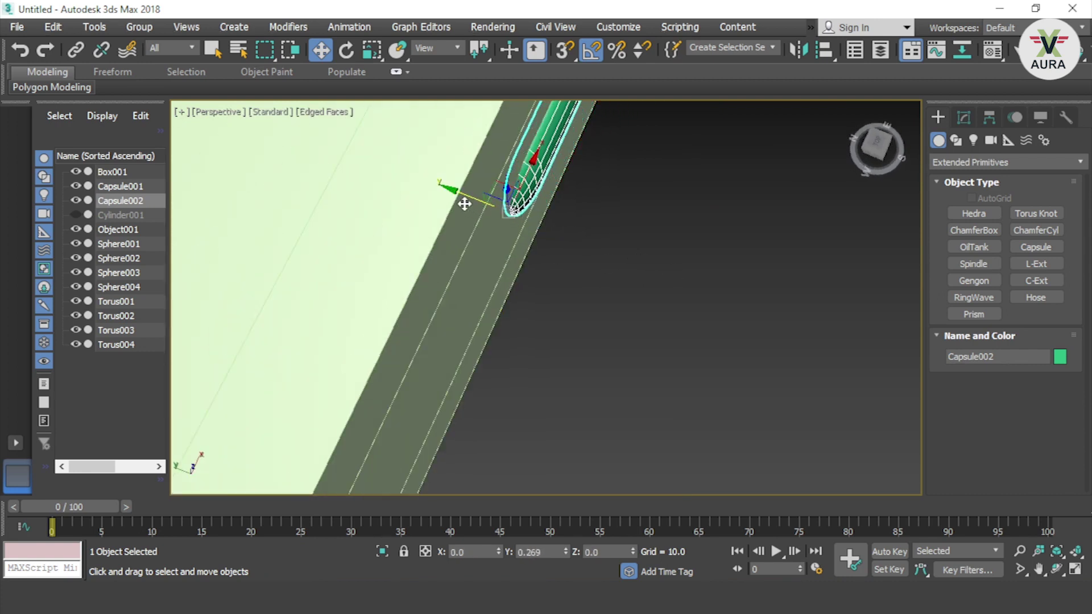
pyautogui.moveTo(571, 234)
pyautogui.keyDown('alt'); pyautogui.mouseDown(button='middle')
pyautogui.moveTo(609, 262)
pyautogui.moveTo(561, 210)
pyautogui.moveTo(544, 132)
pyautogui.mouseUp(button='middle'); pyautogui.keyUp('alt')
# Step: Clone the capsule along the edge to make a second side button
pyautogui.hotkey('ctrl', 'd')
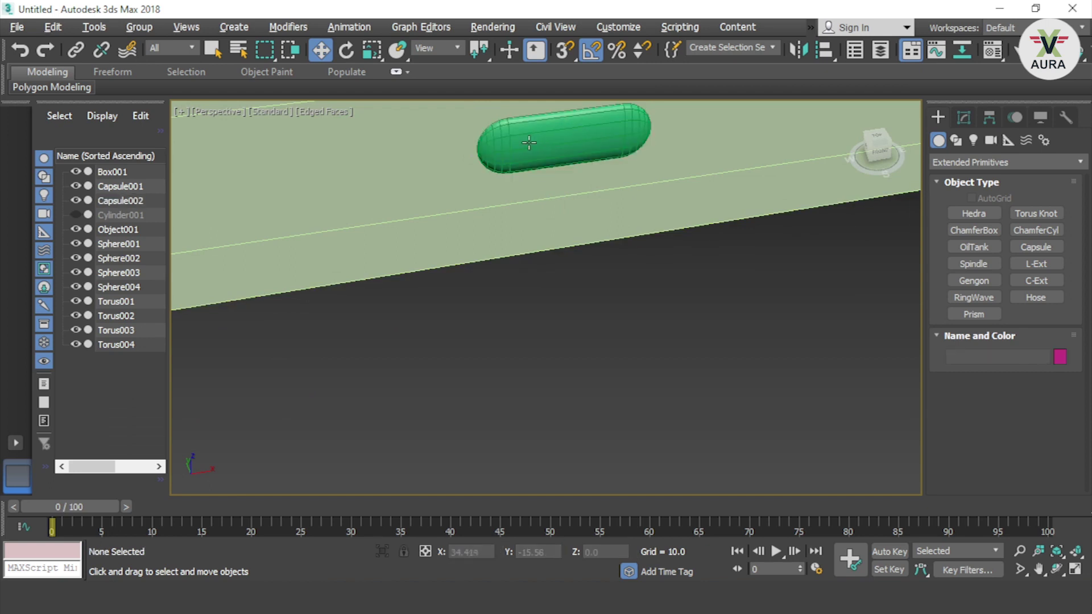
pyautogui.click(539, 151)
pyautogui.keyDown('shift'); pyautogui.moveTo(541, 146); pyautogui.dragTo(300, 152); pyautogui.keyUp('shift')
pyautogui.click(560, 366)
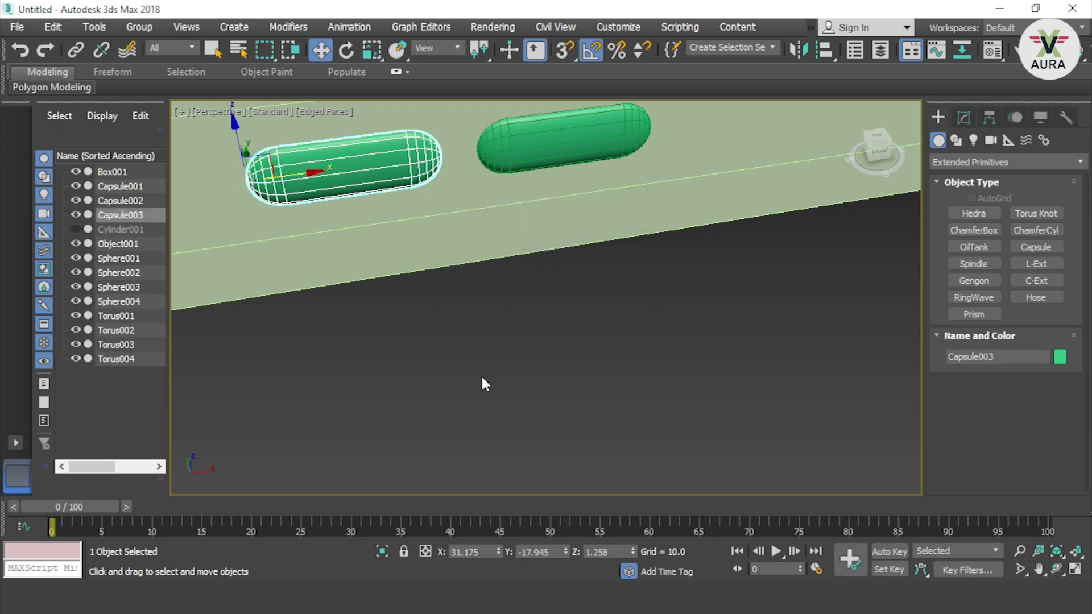
pyautogui.click(480, 374)
pyautogui.scroll(-1, 475, 367)
pyautogui.scroll(-5, 471, 364)
pyautogui.moveTo(487, 368)
pyautogui.keyDown('alt'); pyautogui.mouseDown(button='middle')
pyautogui.moveTo(524, 390)
pyautogui.moveTo(598, 359)
pyautogui.mouseUp(button='middle'); pyautogui.keyUp('alt')
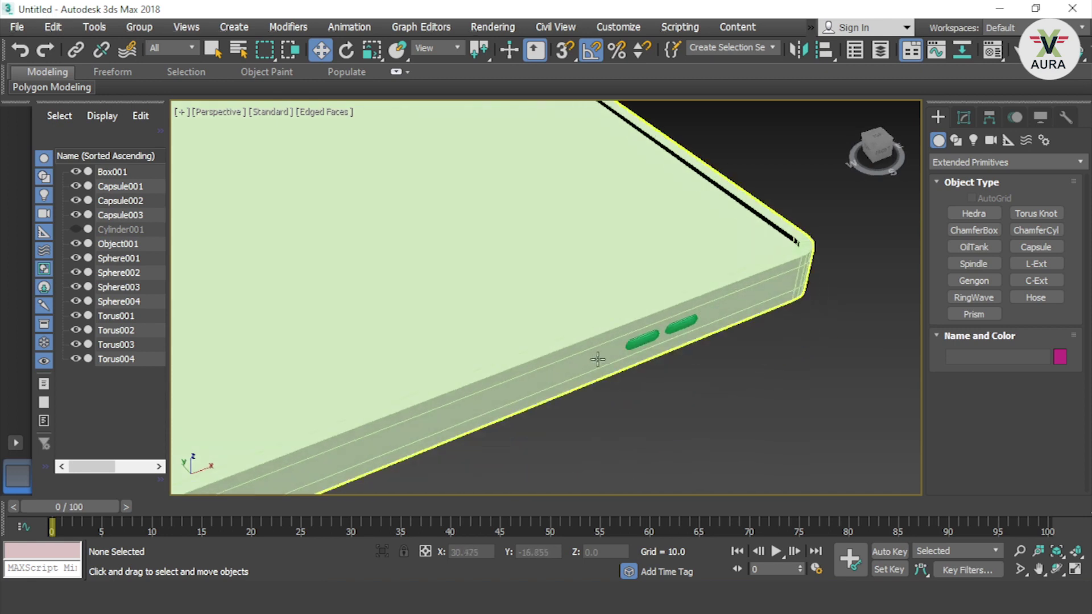
# Step: Slide Capsule003 along the edge, clone it again as Capsule004, and frame the phone
pyautogui.click(646, 341)
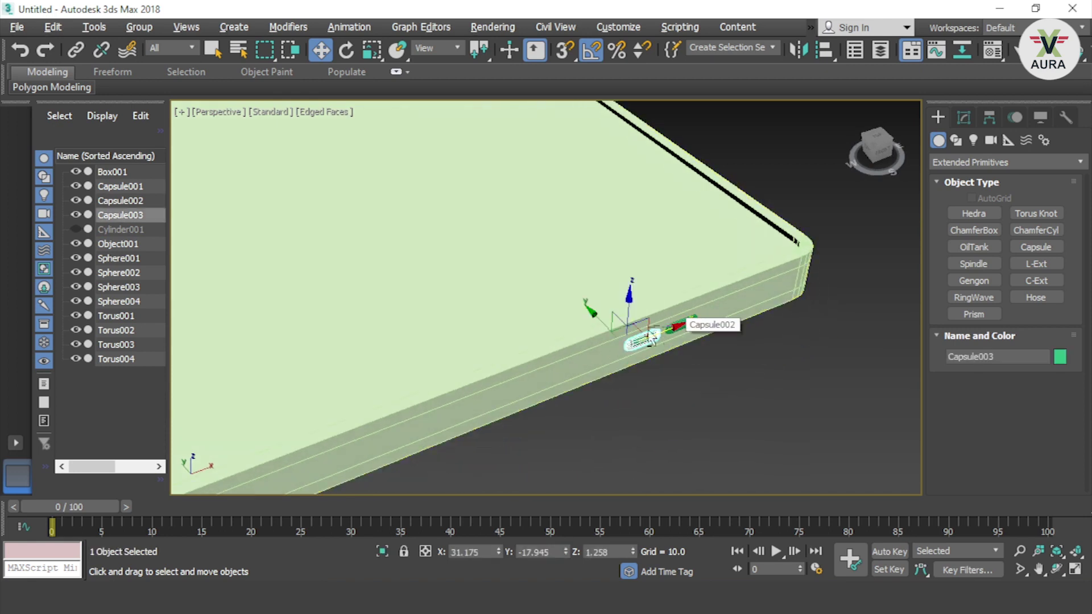
pyautogui.click(616, 344)
pyautogui.click(653, 335)
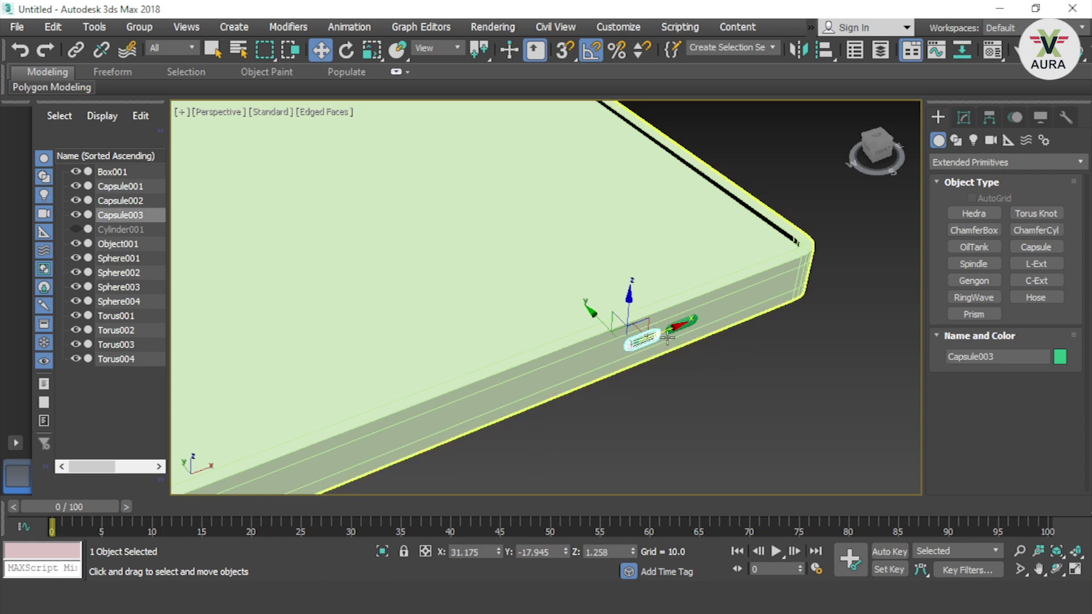
pyautogui.moveTo(671, 328); pyautogui.dragTo(569, 359)
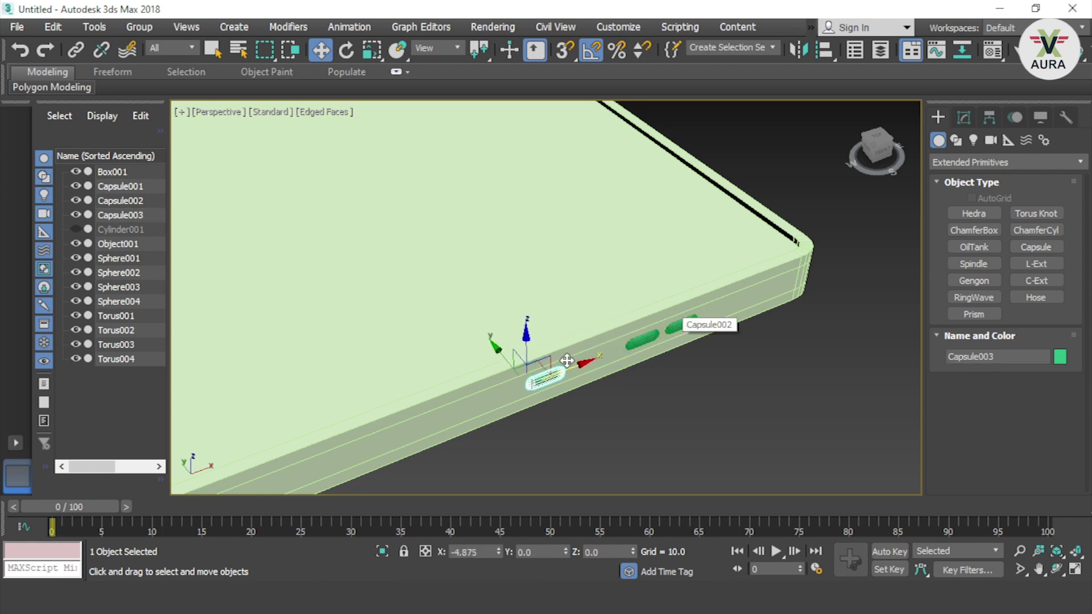
pyautogui.keyDown('shift'); pyautogui.moveTo(570, 360); pyautogui.dragTo(592, 375); pyautogui.keyUp('shift')
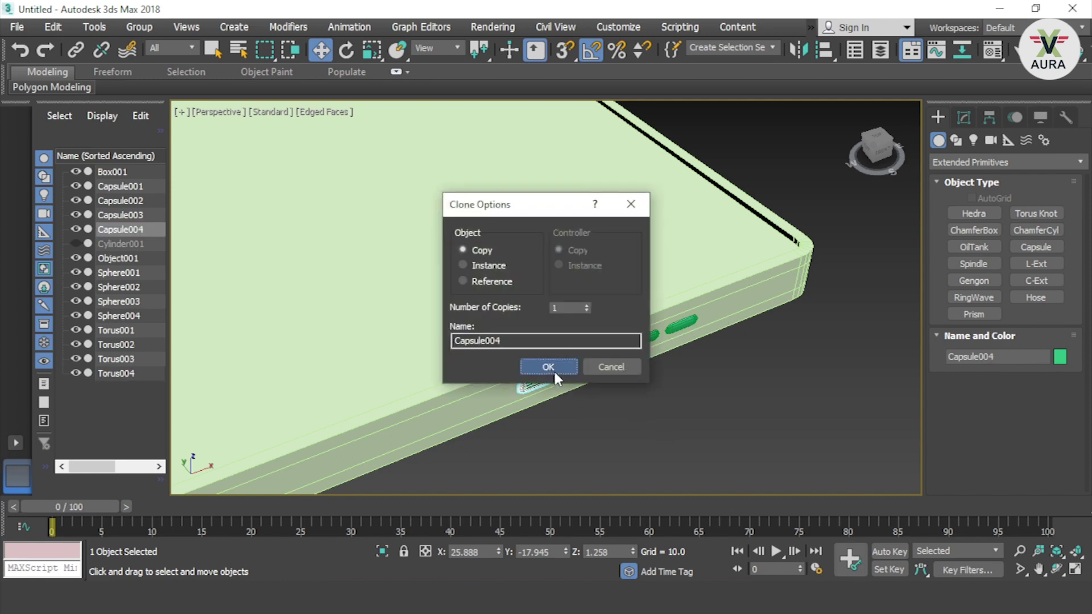
pyautogui.click(554, 369)
pyautogui.click(603, 405)
pyautogui.moveTo(667, 380)
pyautogui.keyDown('alt'); pyautogui.mouseDown(button='middle')
pyautogui.moveTo(487, 378)
pyautogui.moveTo(601, 393)
pyautogui.moveTo(612, 322)
pyautogui.moveTo(544, 313)
pyautogui.moveTo(516, 328)
pyautogui.moveTo(602, 358)
pyautogui.mouseUp(button='middle'); pyautogui.keyUp('alt')
pyautogui.press('z')
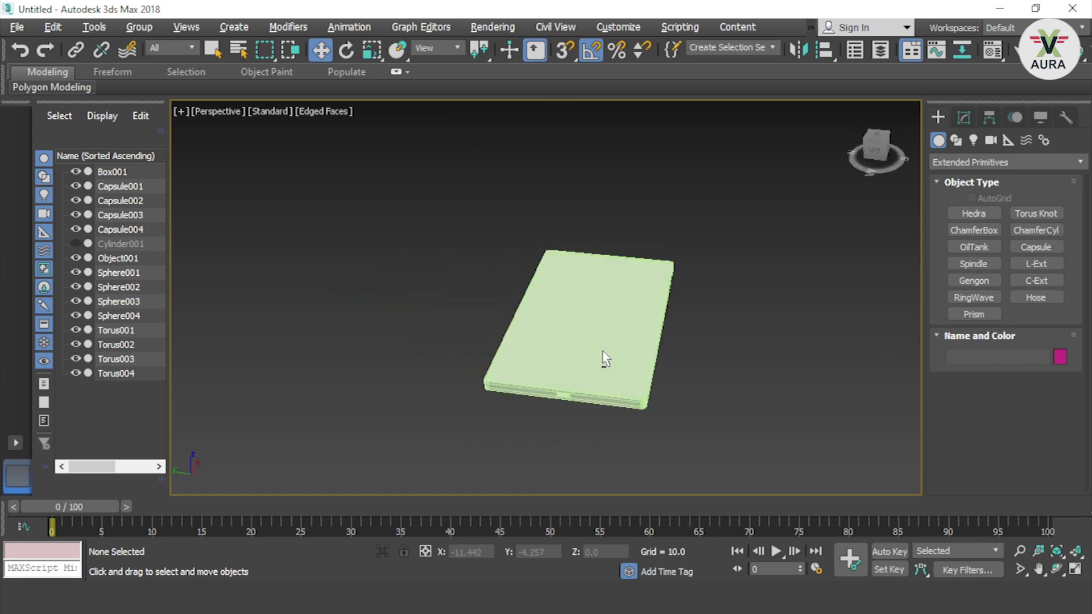
# Step: Set the screen slab Object001's object colour to black
pyautogui.click(578, 327)
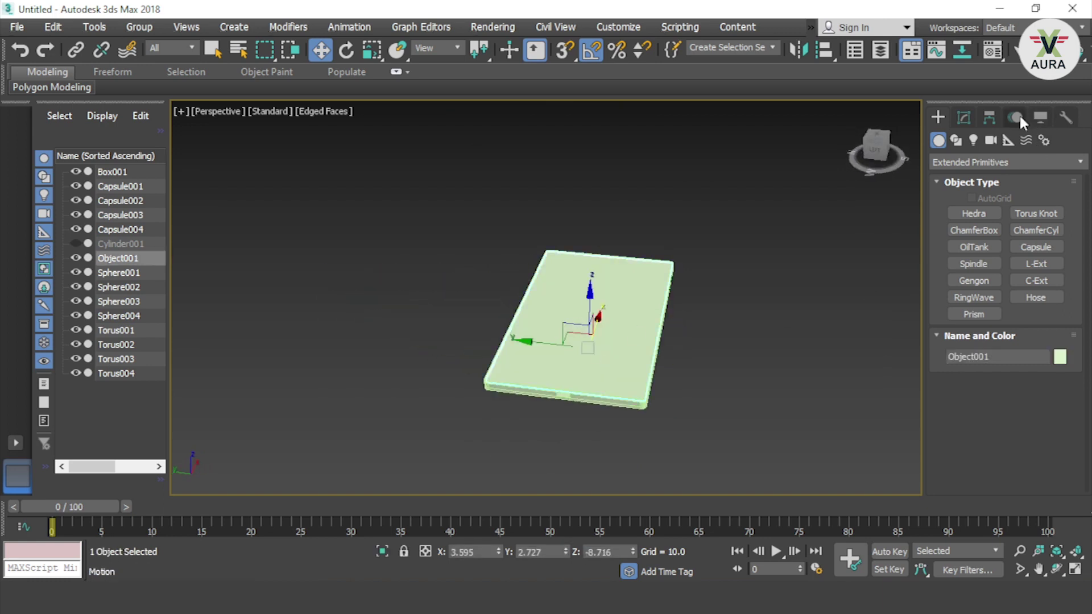
pyautogui.click(962, 116)
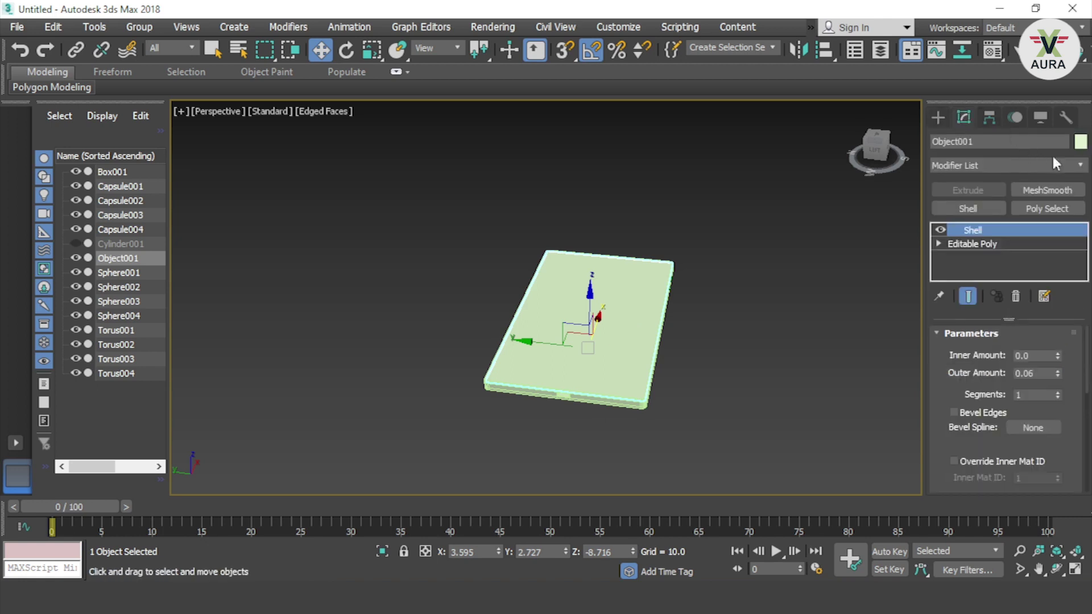
pyautogui.click(1081, 141)
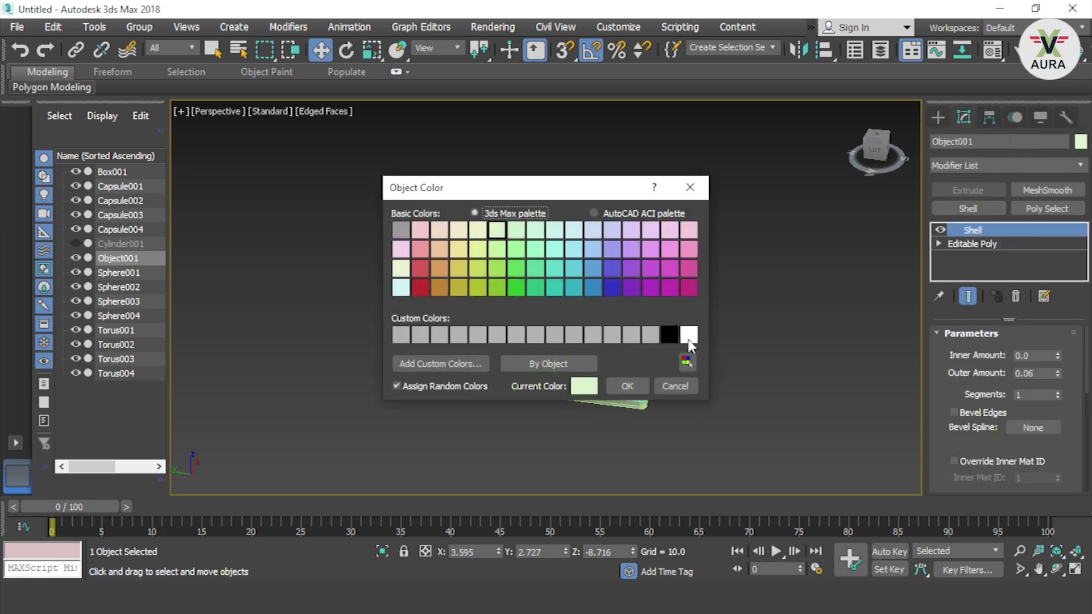
pyautogui.click(666, 336)
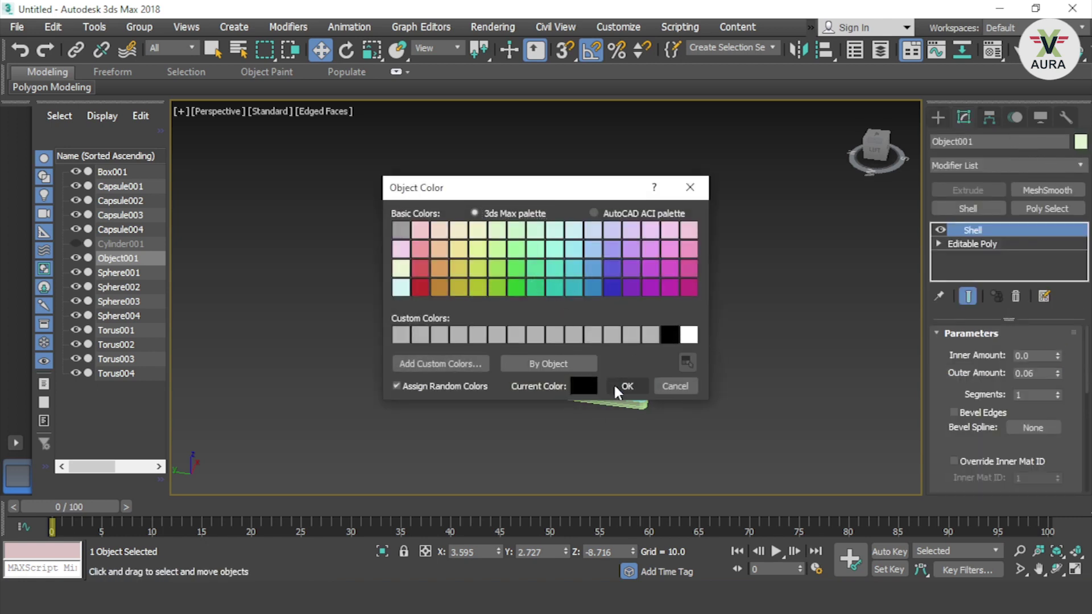
pyautogui.click(625, 387)
pyautogui.click(639, 406)
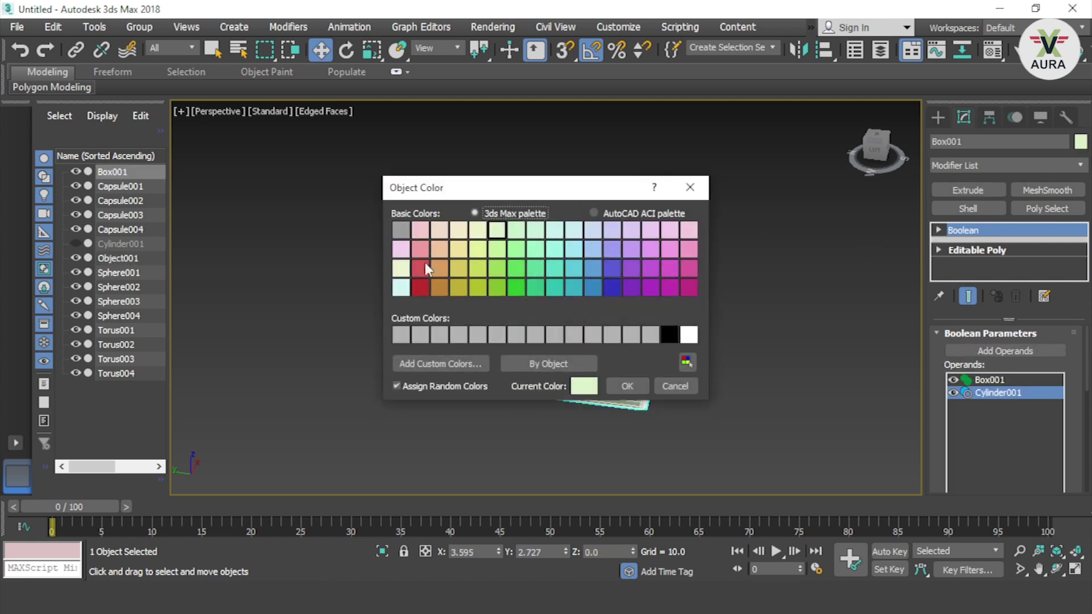
pyautogui.click(669, 388)
# Step: Colour all 14 phone parts grey, then set Object001 back to black
pyautogui.moveTo(778, 183); pyautogui.dragTo(430, 421)
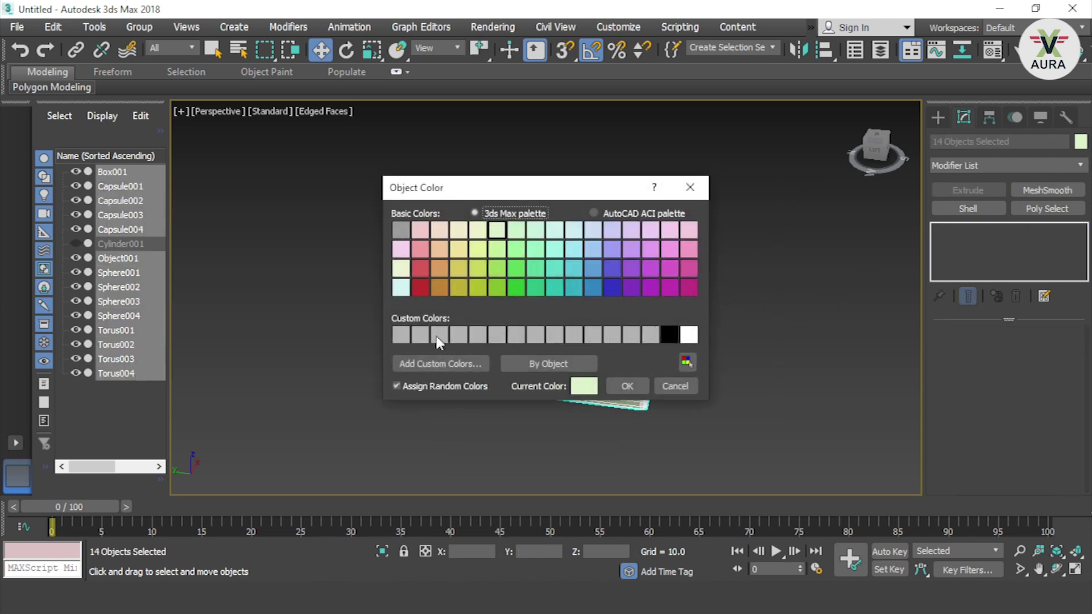
pyautogui.click(405, 229)
pyautogui.click(644, 392)
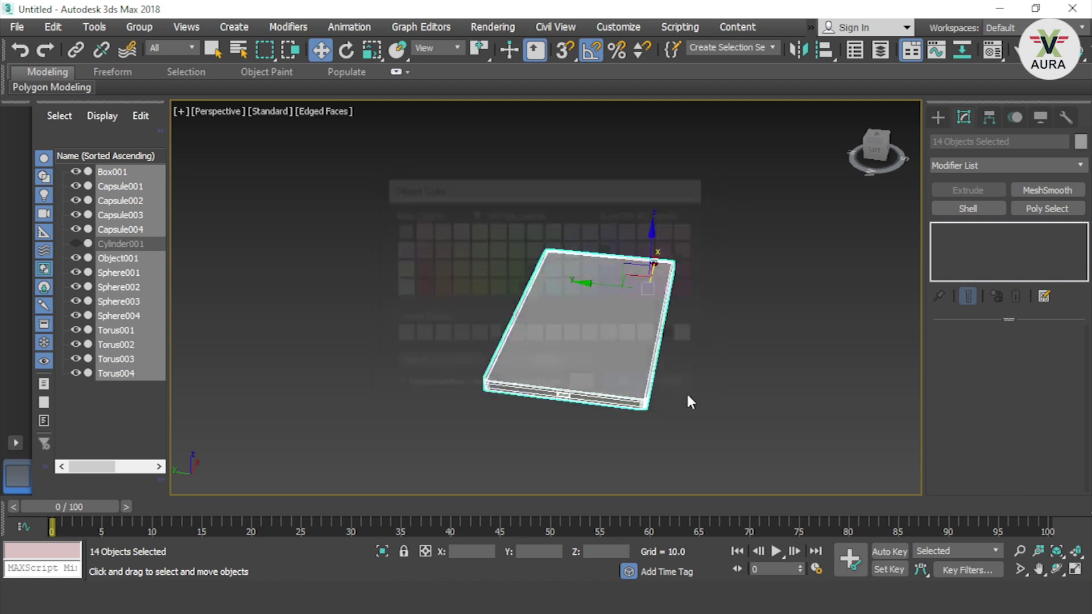
pyautogui.click(626, 358)
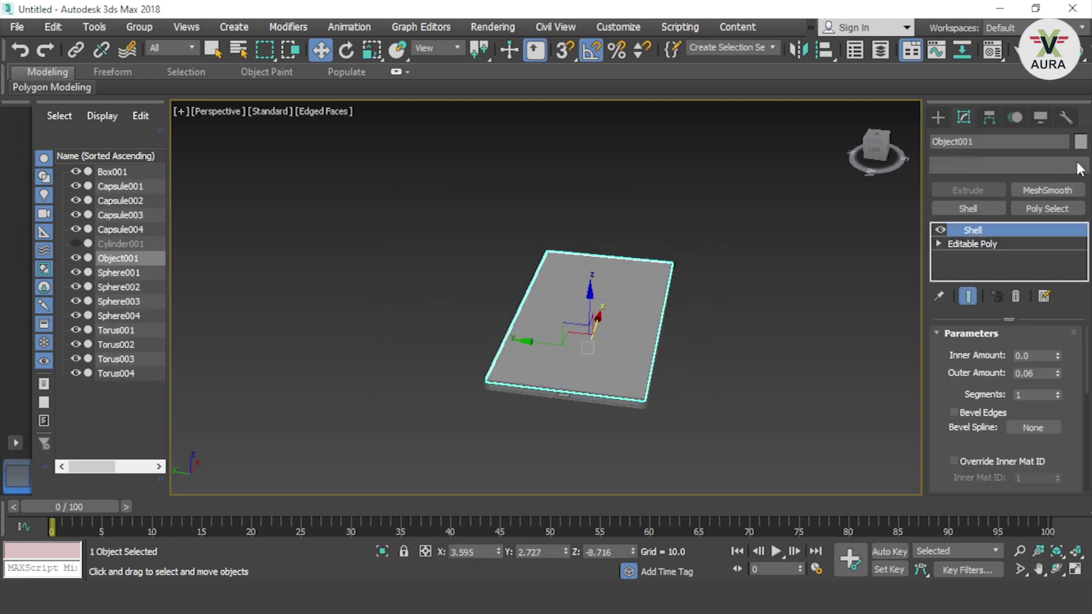
pyautogui.click(1081, 144)
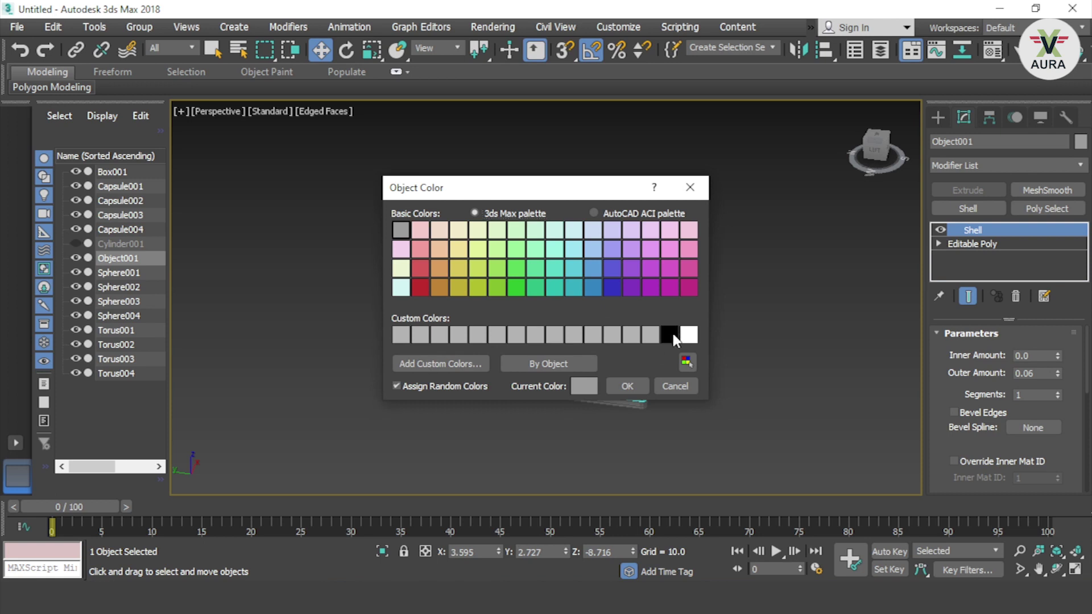
pyautogui.click(613, 392)
pyautogui.click(691, 410)
# Step: Delete the side buttons Capsule002 and Capsule003
pyautogui.scroll(5, 699, 364)
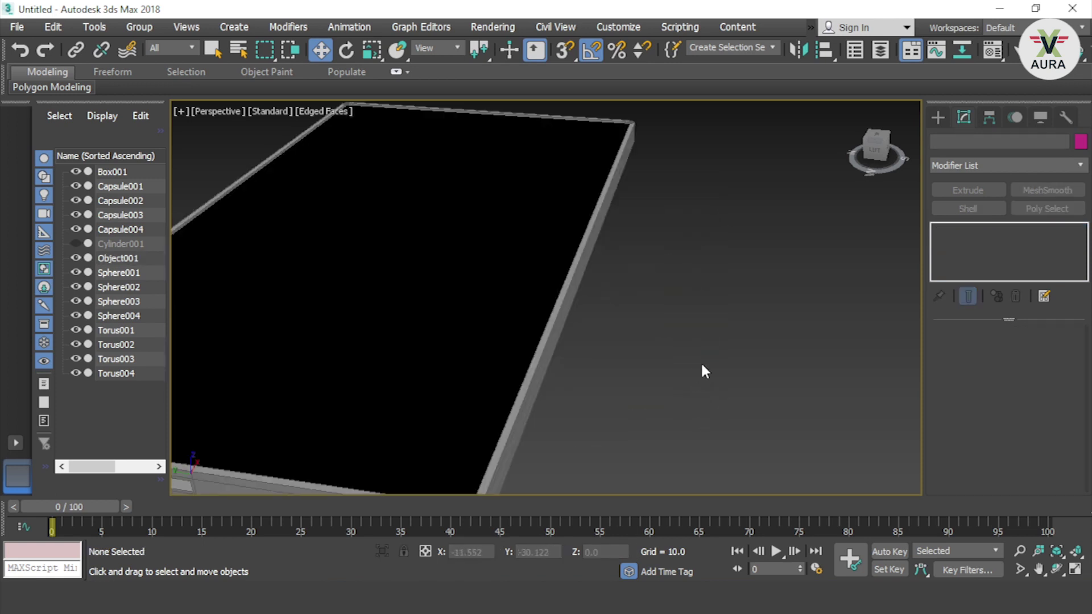
pyautogui.scroll(-3, 699, 364)
pyautogui.moveTo(701, 371)
pyautogui.keyDown('alt'); pyautogui.mouseDown(button='middle')
pyautogui.moveTo(636, 299)
pyautogui.moveTo(496, 200)
pyautogui.moveTo(398, 183)
pyautogui.moveTo(319, 268)
pyautogui.moveTo(371, 330)
pyautogui.moveTo(680, 358)
pyautogui.moveTo(672, 370)
pyautogui.moveTo(572, 356)
pyautogui.moveTo(628, 360)
pyautogui.moveTo(624, 346)
pyautogui.mouseUp(button='middle'); pyautogui.keyUp('alt')
pyautogui.scroll(3, 647, 242)
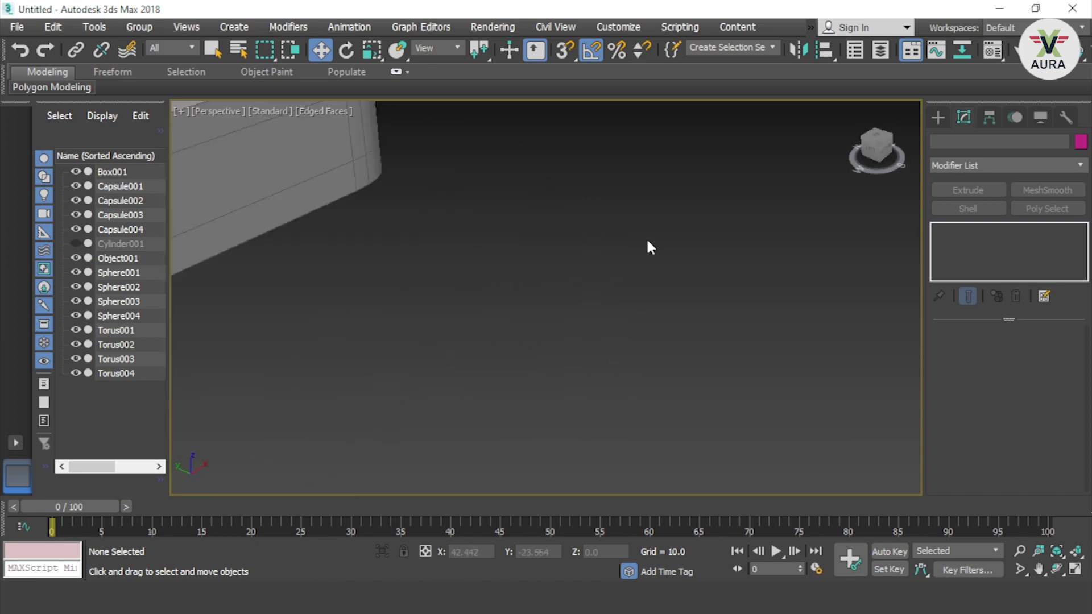
pyautogui.scroll(2, 436, 230)
pyautogui.scroll(-2, 436, 231)
pyautogui.keyDown('alt'); pyautogui.moveTo(367, 255); pyautogui.dragTo(390, 264, button='middle'); pyautogui.keyUp('alt')
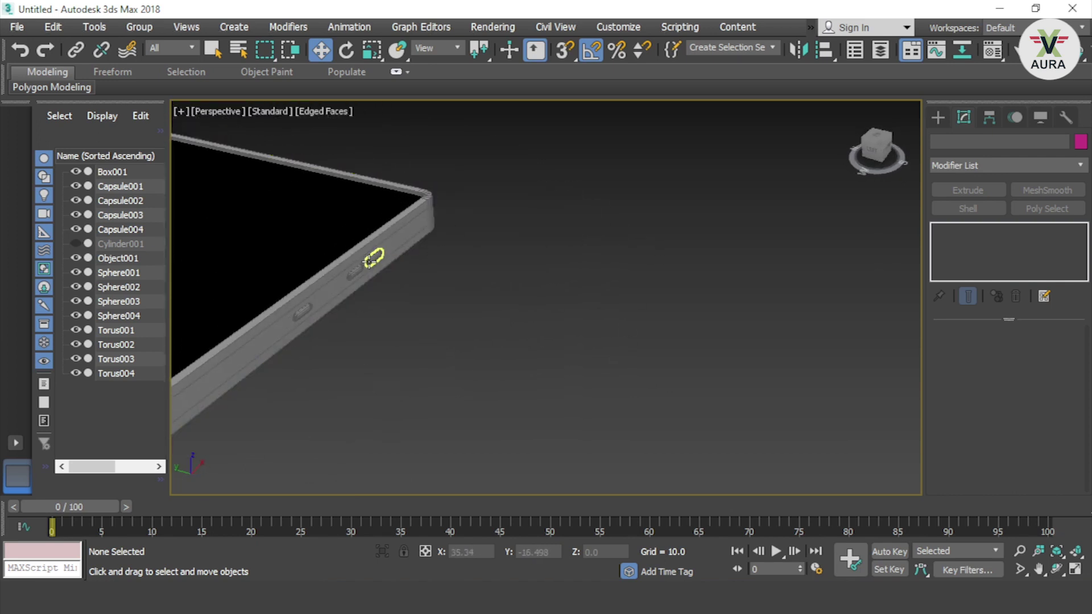
pyautogui.click(372, 262)
pyautogui.press('Delete')
pyautogui.click(357, 274)
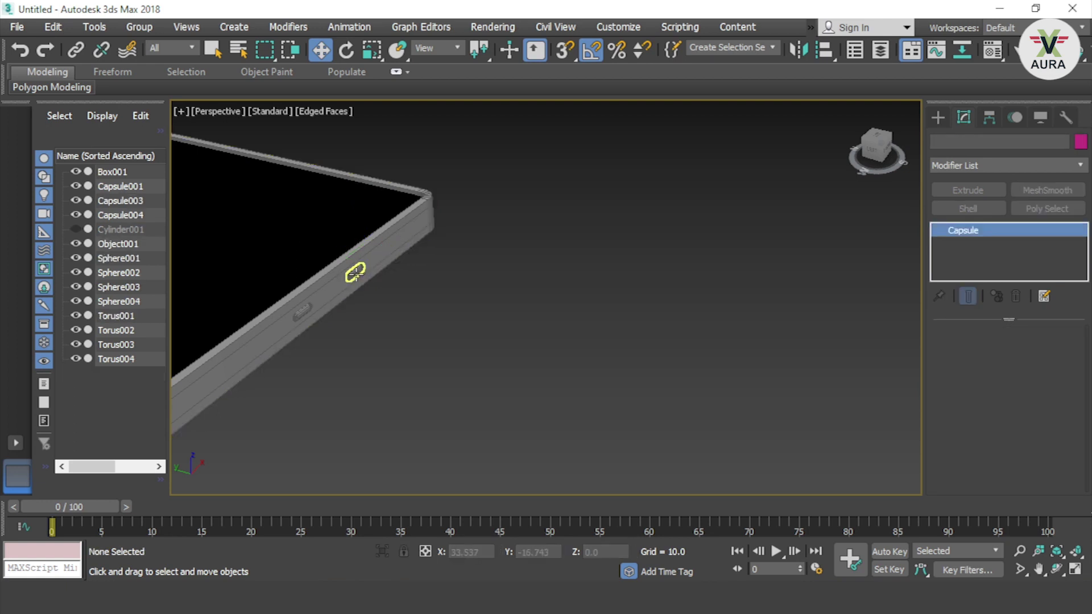
pyautogui.press('Delete')
# Step: Enlarge Capsule004 slightly and Shift-drag a copy further along the edge
pyautogui.click(301, 309)
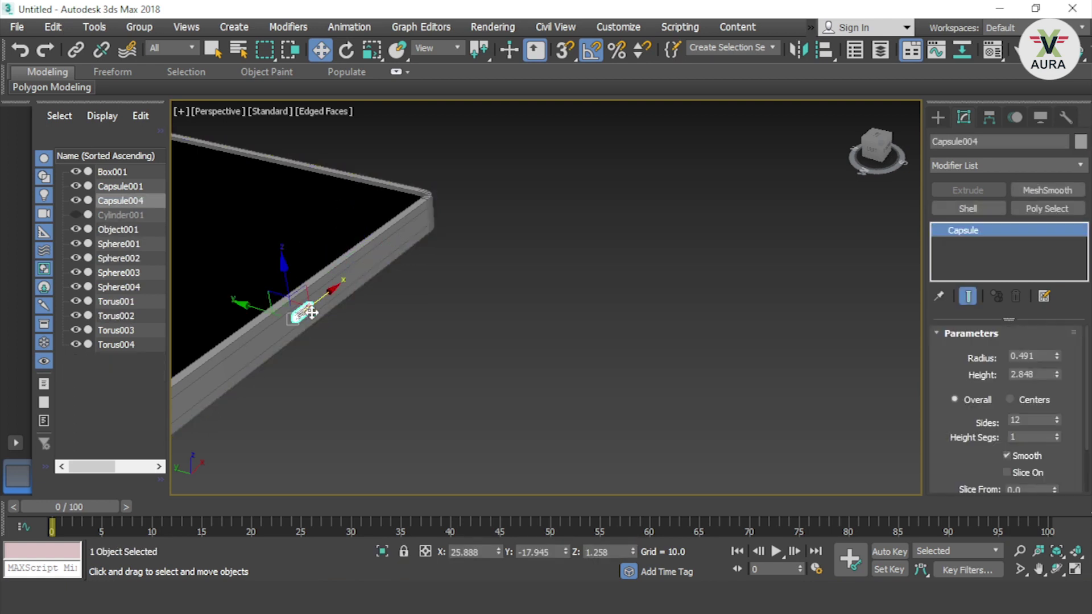
pyautogui.press('r')
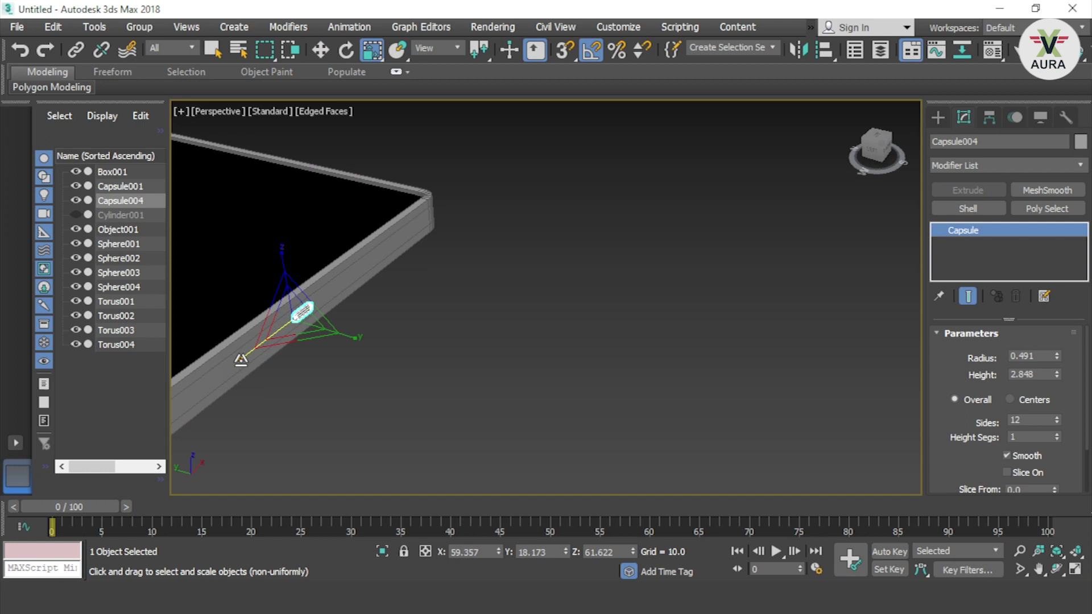
pyautogui.moveTo(310, 319); pyautogui.dragTo(316, 313)
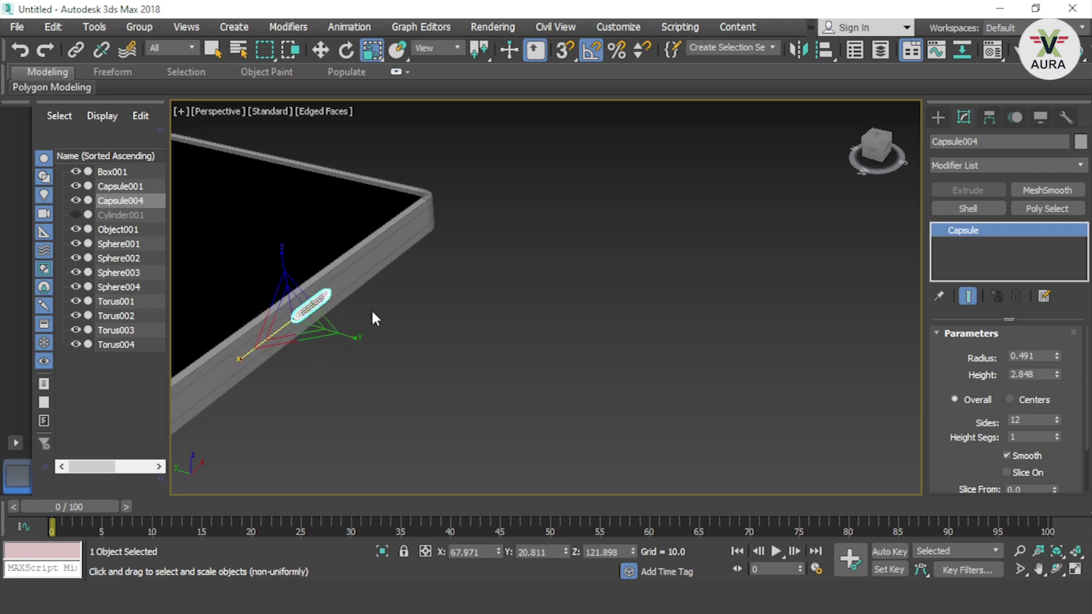
pyautogui.press('w')
pyautogui.moveTo(327, 298)
pyautogui.mouseDown()
pyautogui.moveTo(394, 263)
pyautogui.moveTo(242, 340)
pyautogui.mouseUp()
# Step: Confirm clones Capsule005 and Capsule006 beside Capsule004, then orbit around the phone
pyautogui.click(549, 367)
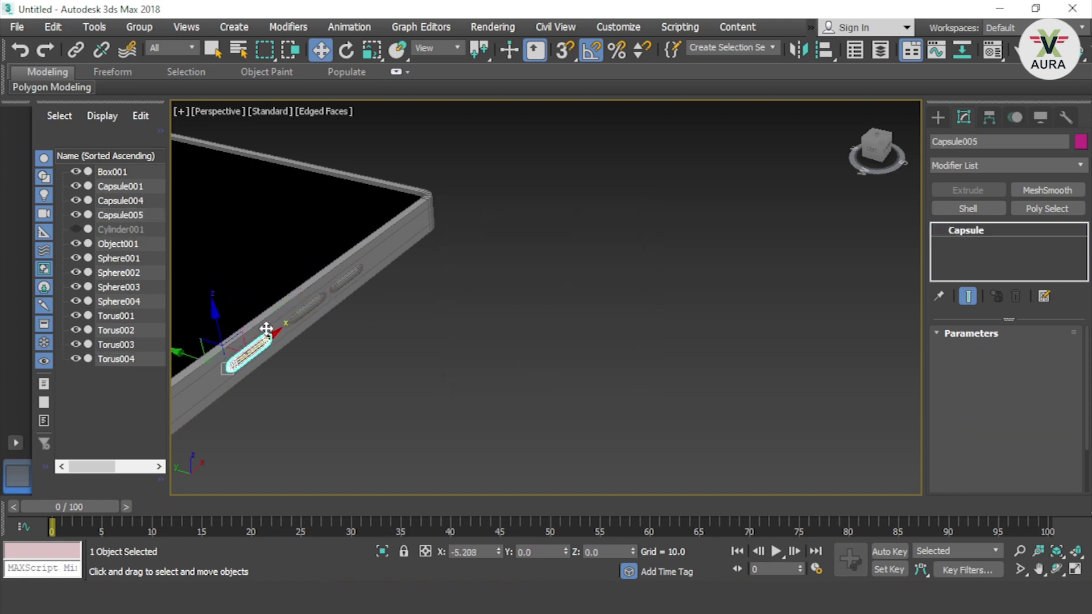
pyautogui.keyDown('shift'); pyautogui.click(245, 340); pyautogui.keyUp('shift')
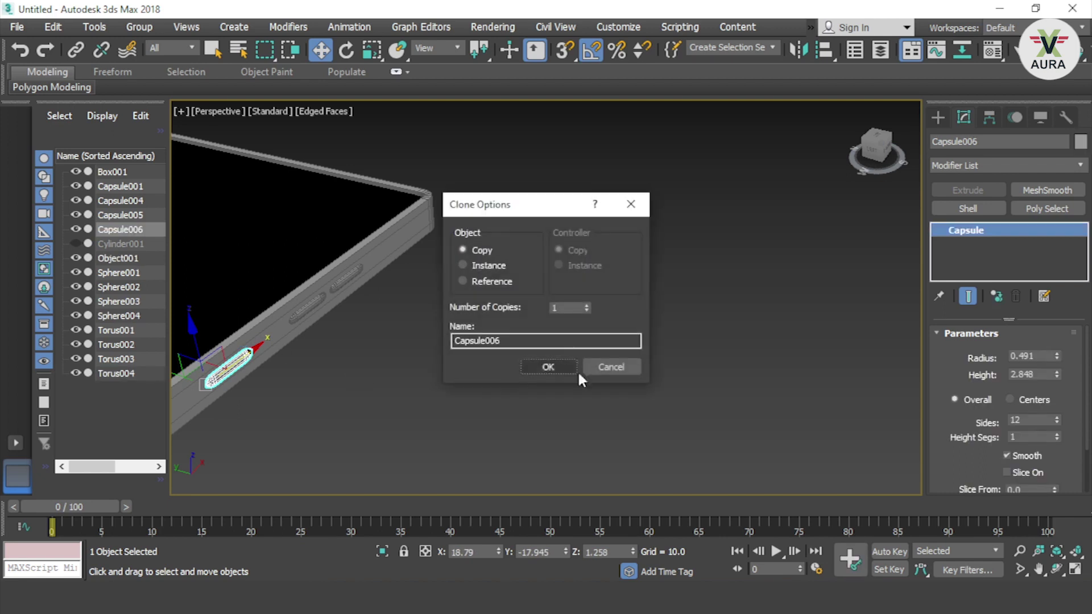
pyautogui.click(547, 367)
pyautogui.click(455, 409)
pyautogui.scroll(-5, 455, 409)
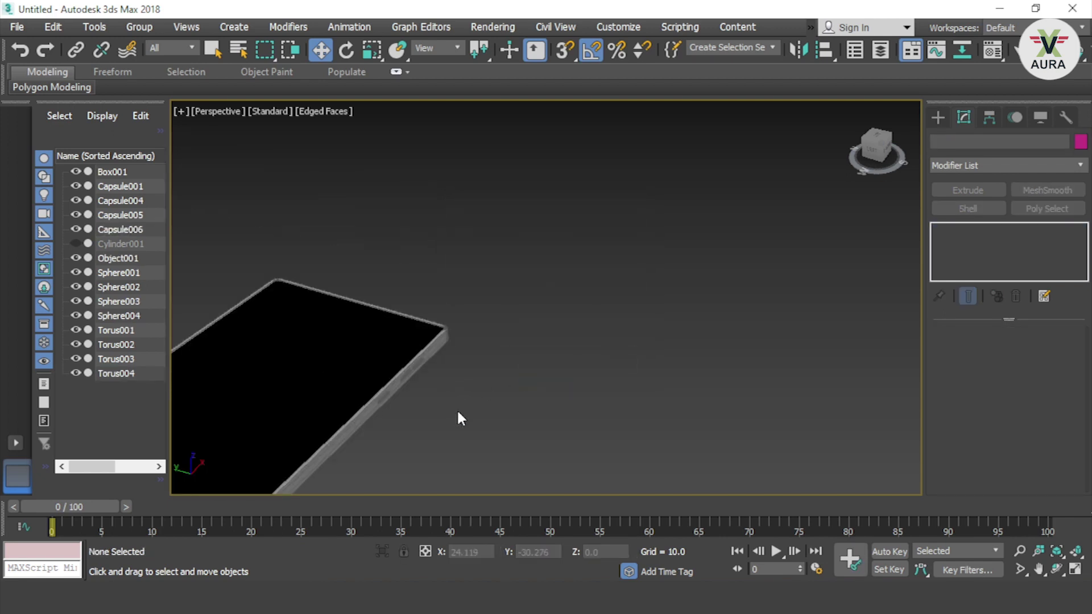
pyautogui.moveTo(435, 411)
pyautogui.keyDown('alt'); pyautogui.mouseDown(button='middle')
pyautogui.moveTo(390, 375)
pyautogui.moveTo(336, 375)
pyautogui.moveTo(374, 421)
pyautogui.moveTo(498, 433)
pyautogui.moveTo(495, 365)
pyautogui.moveTo(568, 346)
pyautogui.moveTo(461, 358)
pyautogui.moveTo(463, 290)
pyautogui.moveTo(475, 295)
pyautogui.moveTo(490, 429)
pyautogui.moveTo(512, 463)
pyautogui.moveTo(430, 93)
pyautogui.mouseUp(button='middle'); pyautogui.keyUp('alt')
pyautogui.scroll(-5, 512, 224)
pyautogui.moveTo(512, 224)
pyautogui.keyDown('alt'); pyautogui.mouseDown(button='middle')
pyautogui.moveTo(508, 285)
pyautogui.moveTo(516, 255)
pyautogui.moveTo(471, 305)
pyautogui.moveTo(458, 349)
pyautogui.moveTo(505, 299)
pyautogui.moveTo(522, 308)
pyautogui.mouseUp(button='middle'); pyautogui.keyUp('alt')
pyautogui.click(427, 256)
pyautogui.scroll(3, 470, 278)
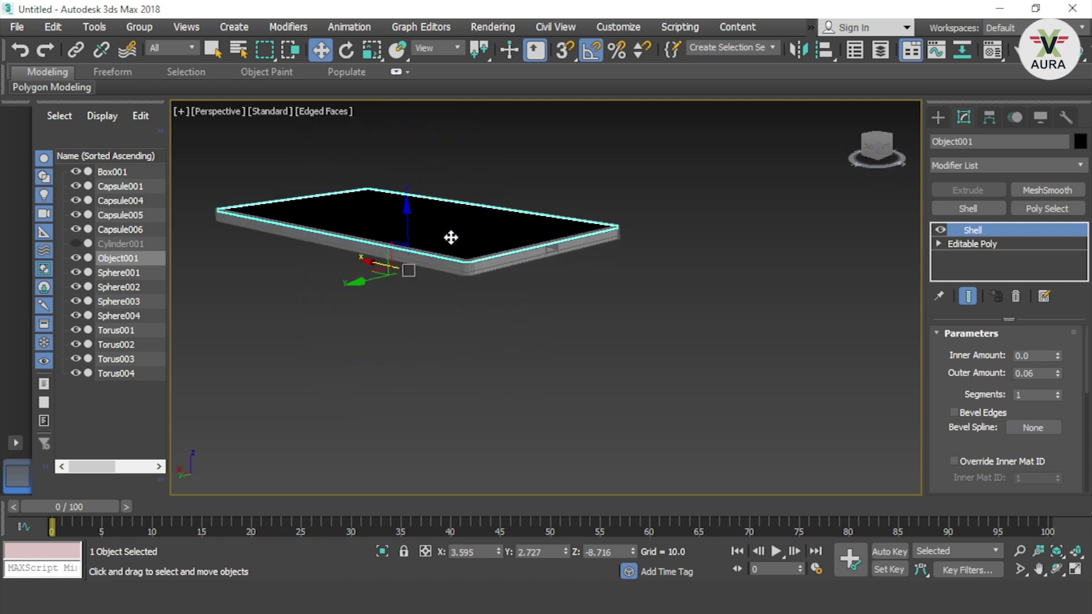
pyautogui.click(460, 272)
pyautogui.keyDown('alt'); pyautogui.moveTo(565, 285); pyautogui.dragTo(601, 284, button='middle'); pyautogui.keyUp('alt')
pyautogui.click(602, 285)
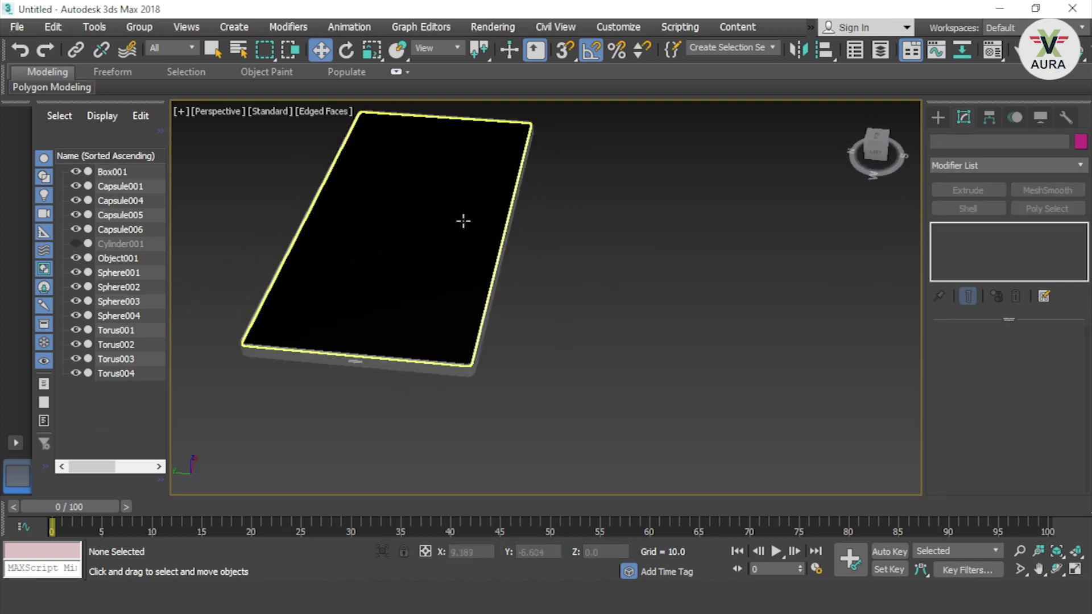